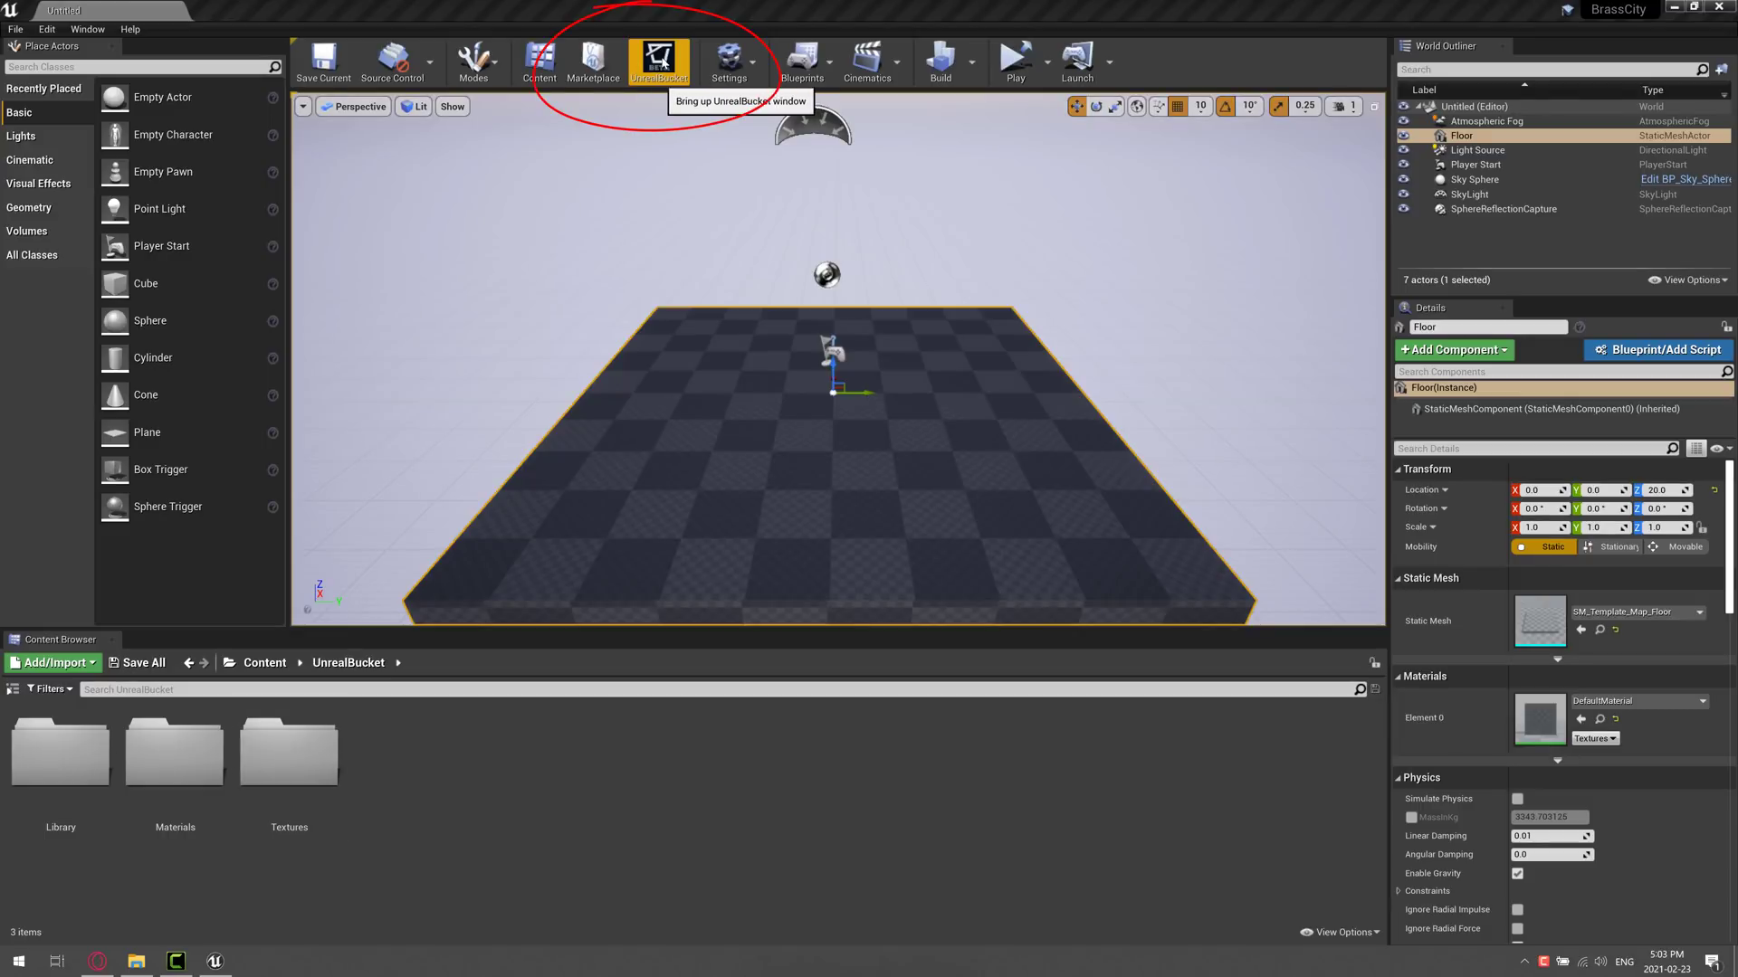
Search the installed plugins for 'Buck' to confirm the Unreal Bucket plugin is present
click(50, 30)
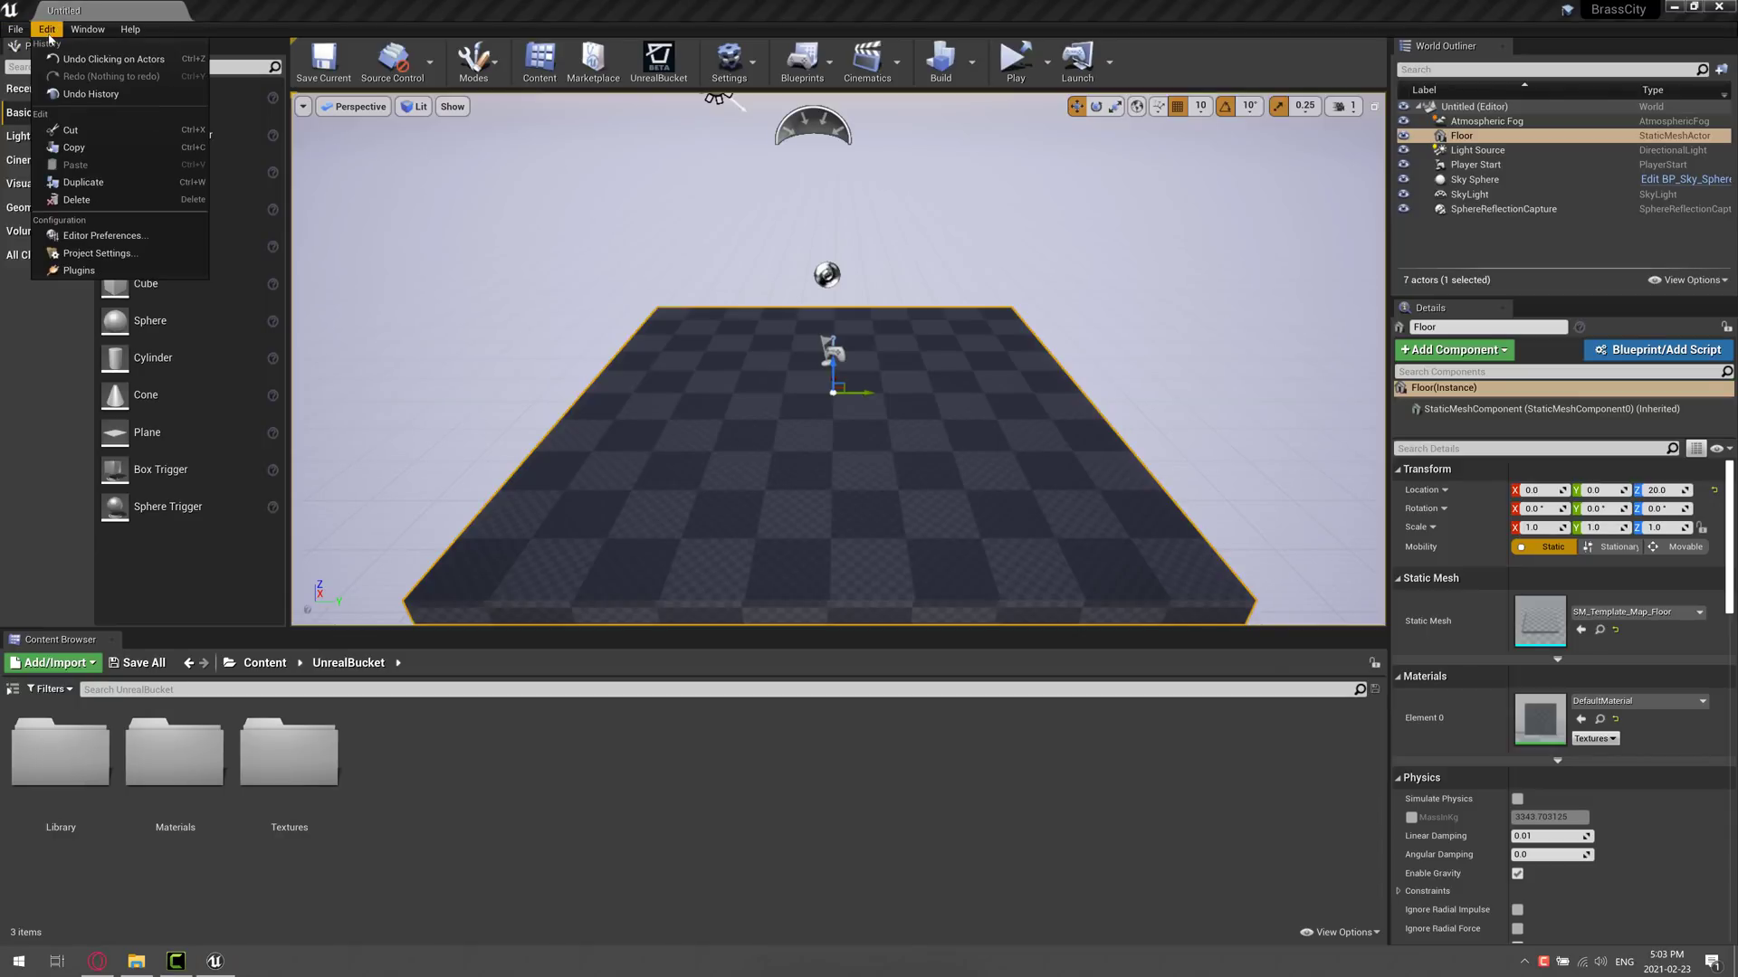
click(79, 271)
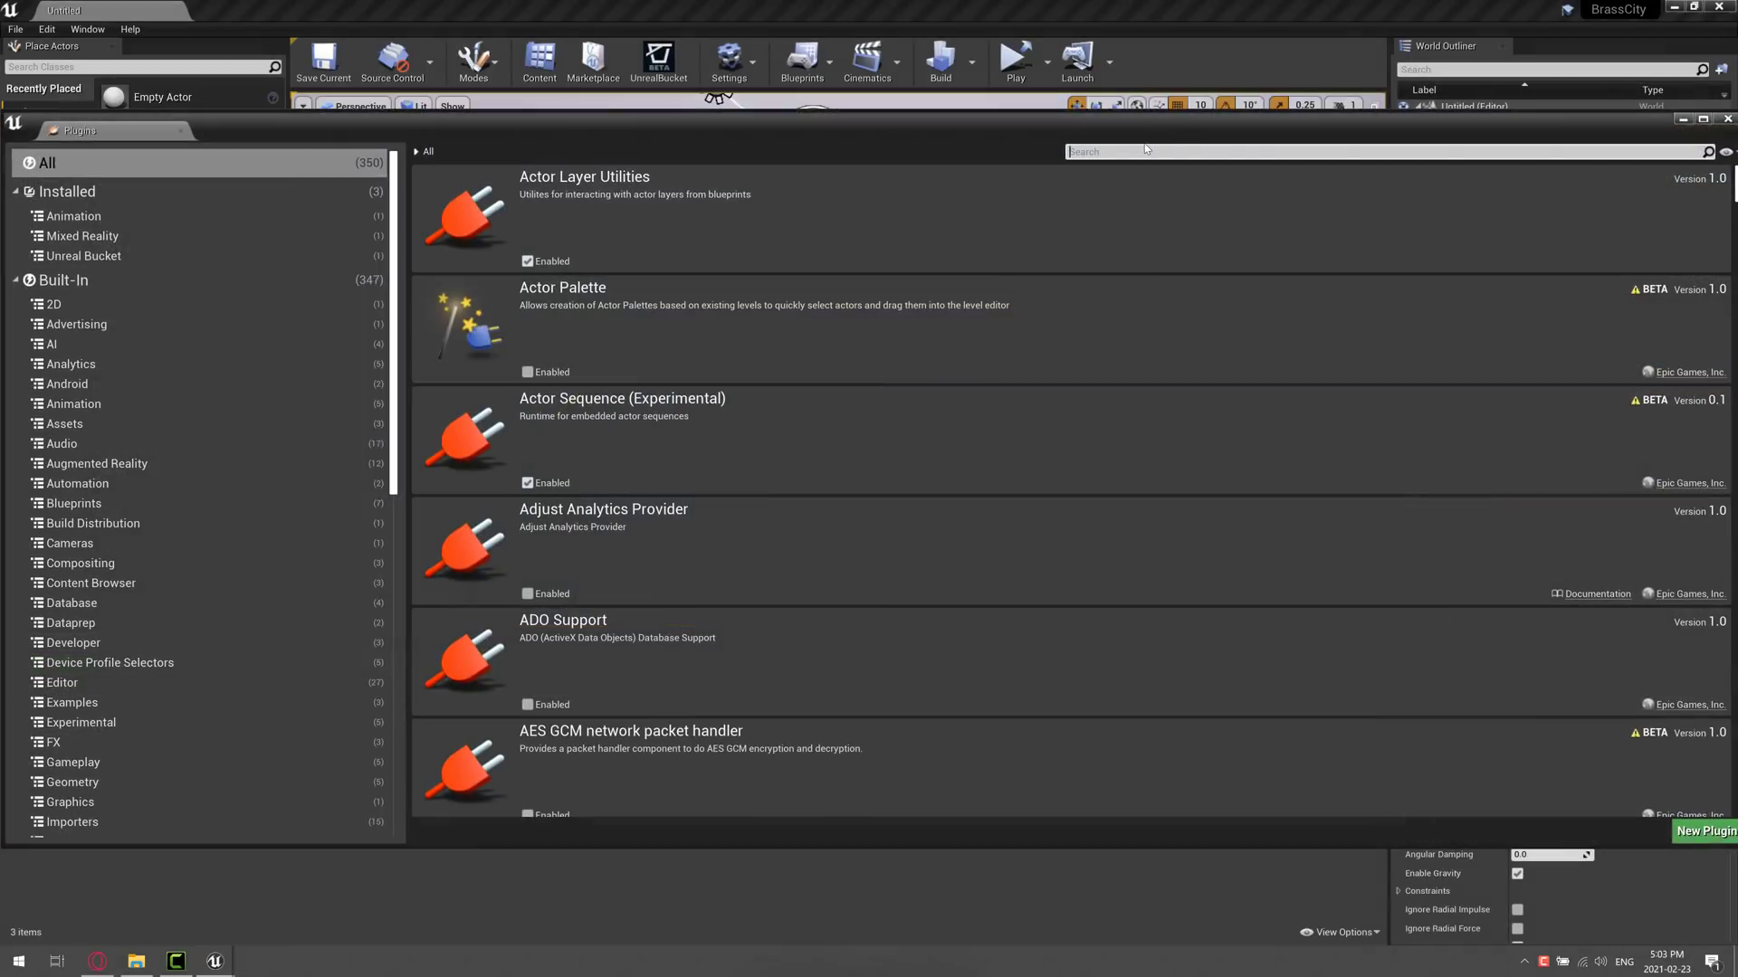
text(Buck)
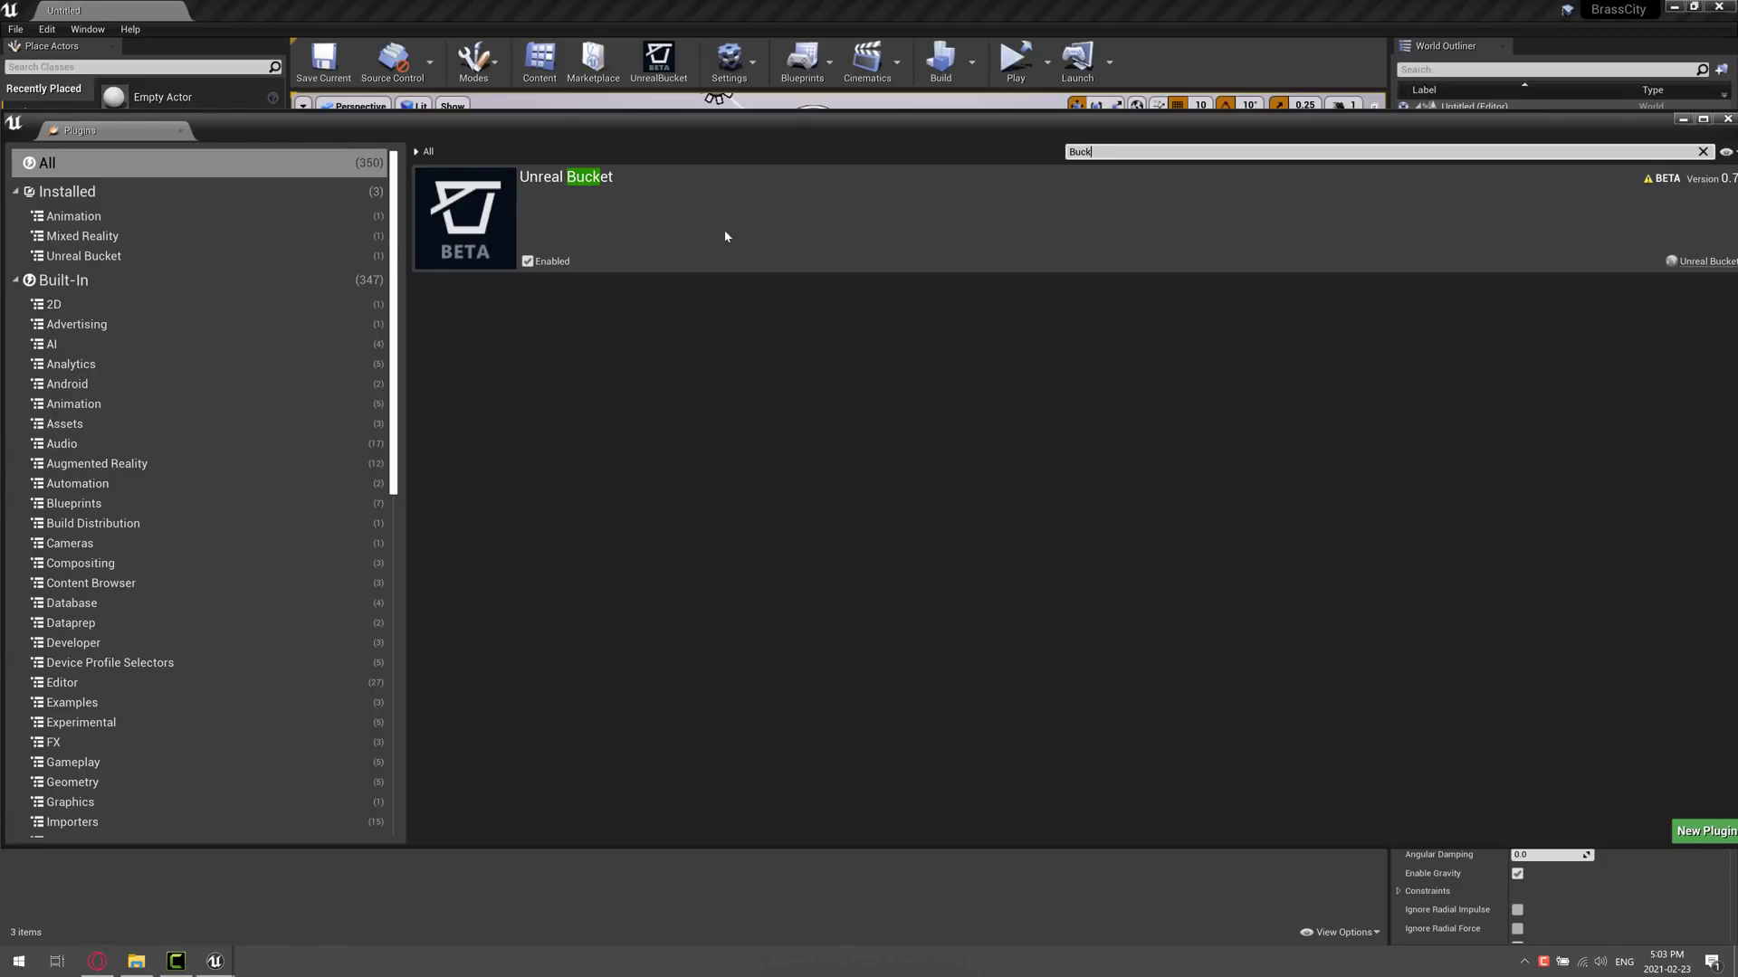
click(1728, 119)
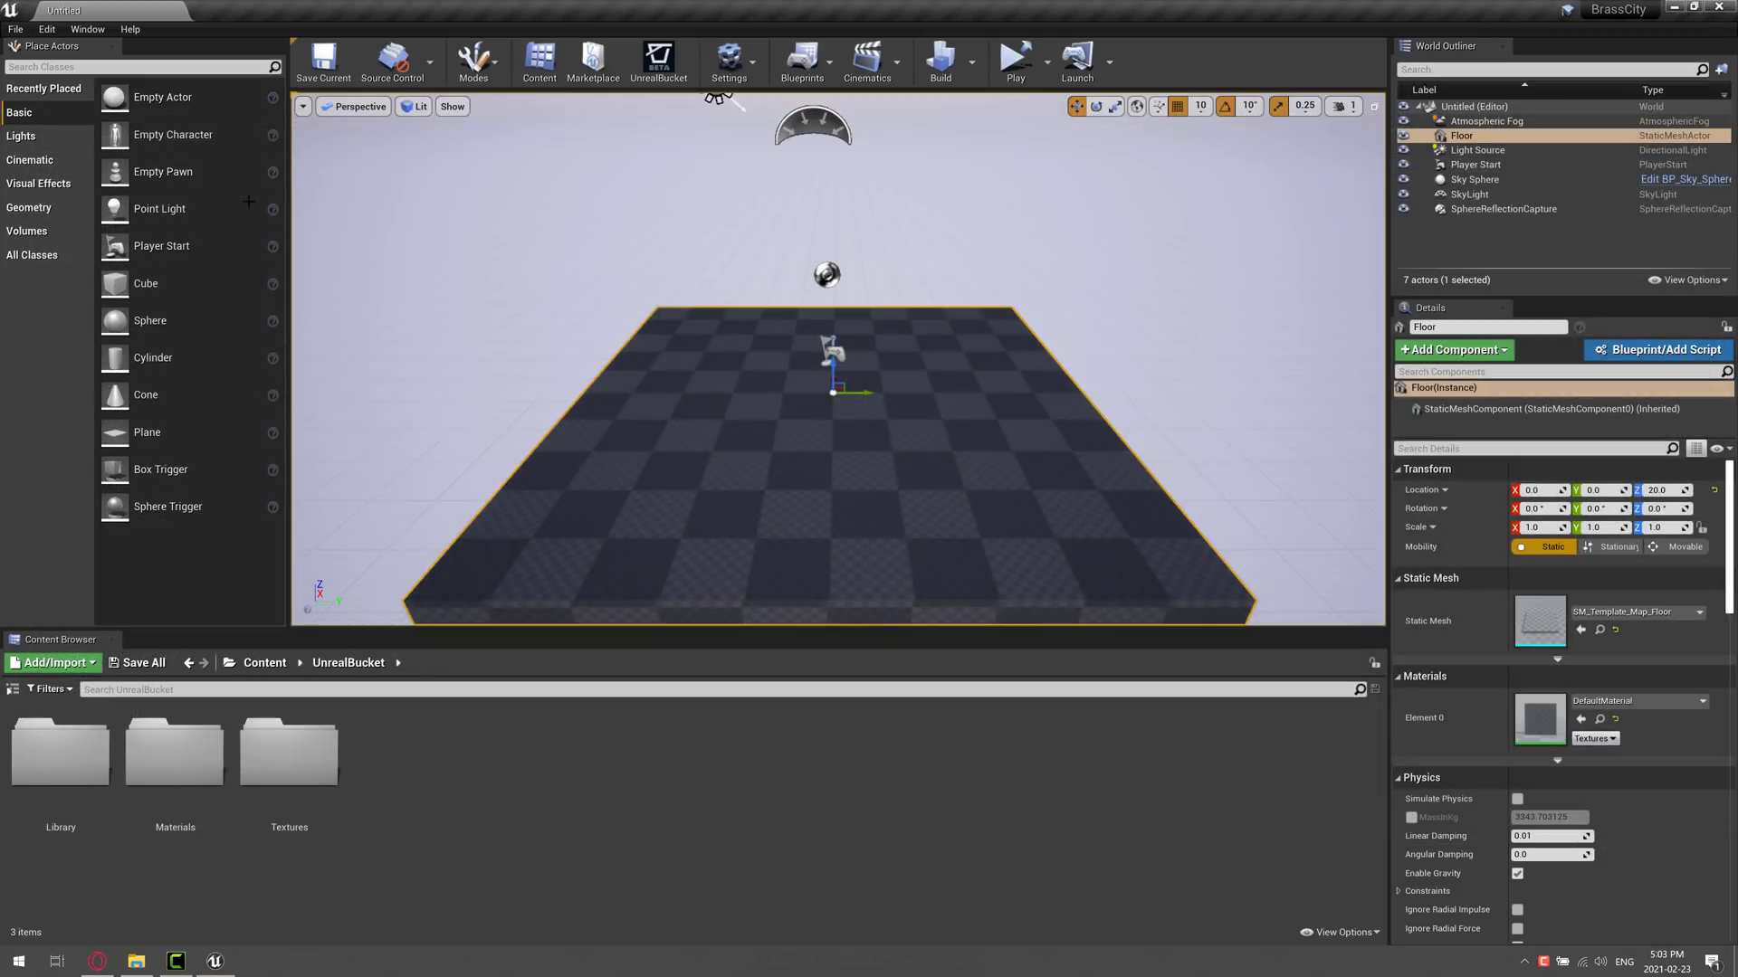
Open the Unreal Bucket library of 146 assets and browse its category list
click(667, 66)
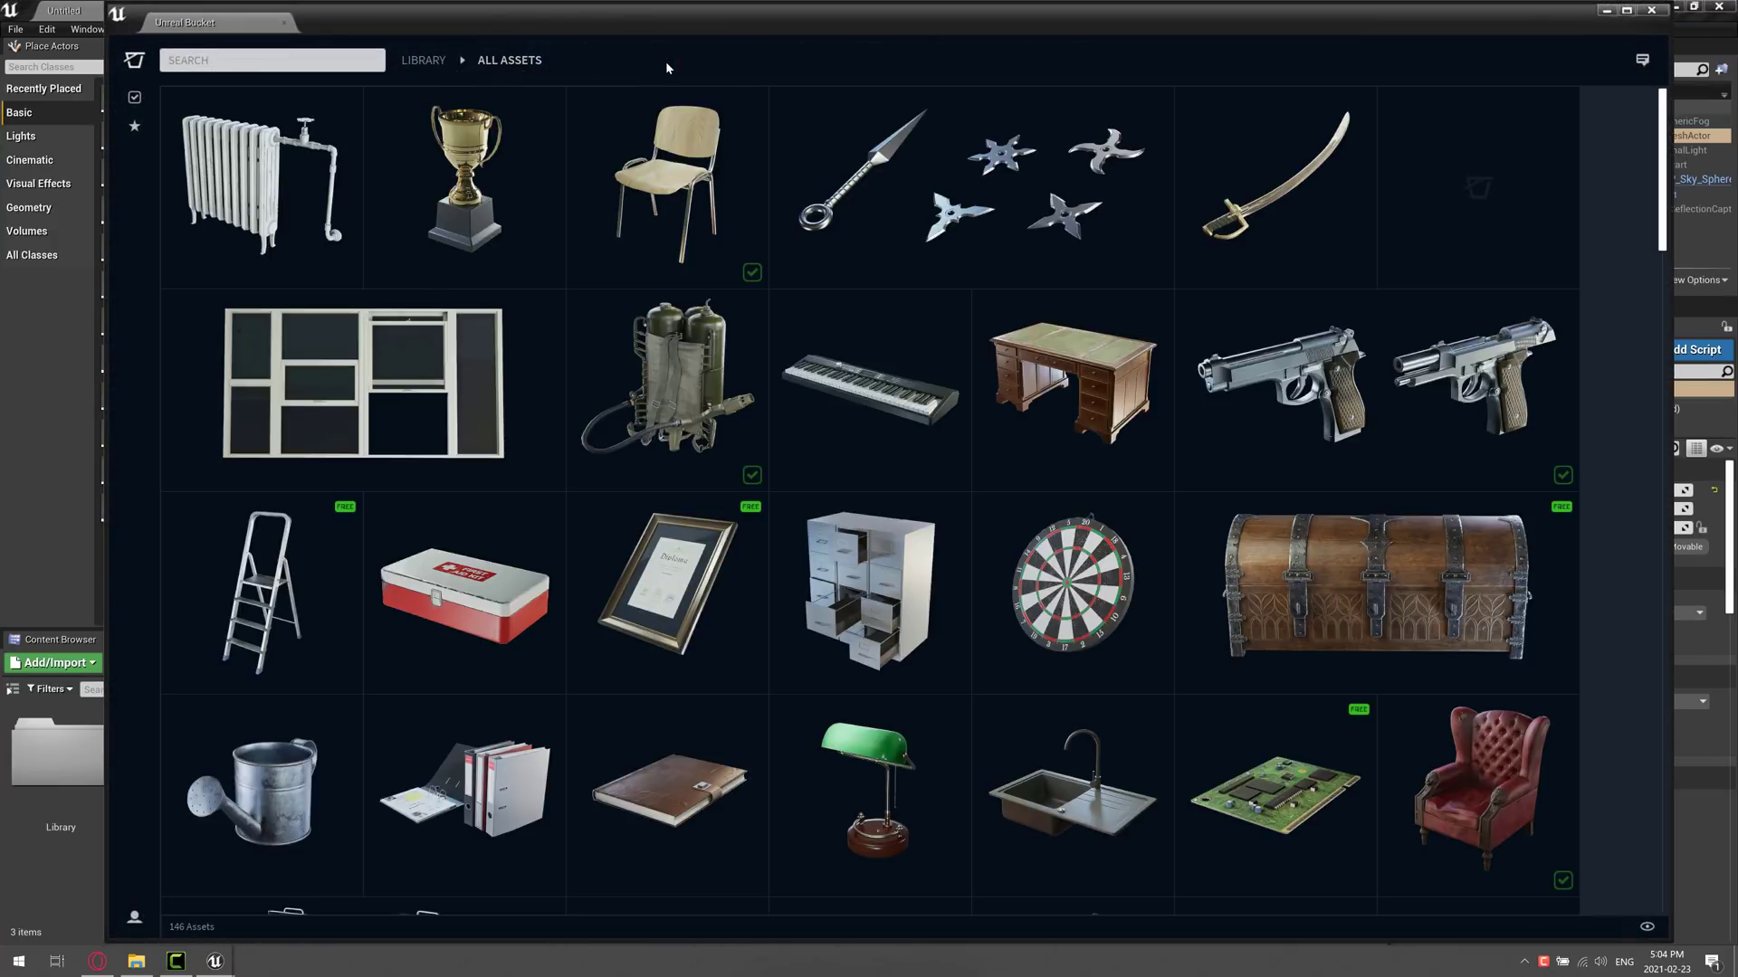
mouse_move(638, 665)
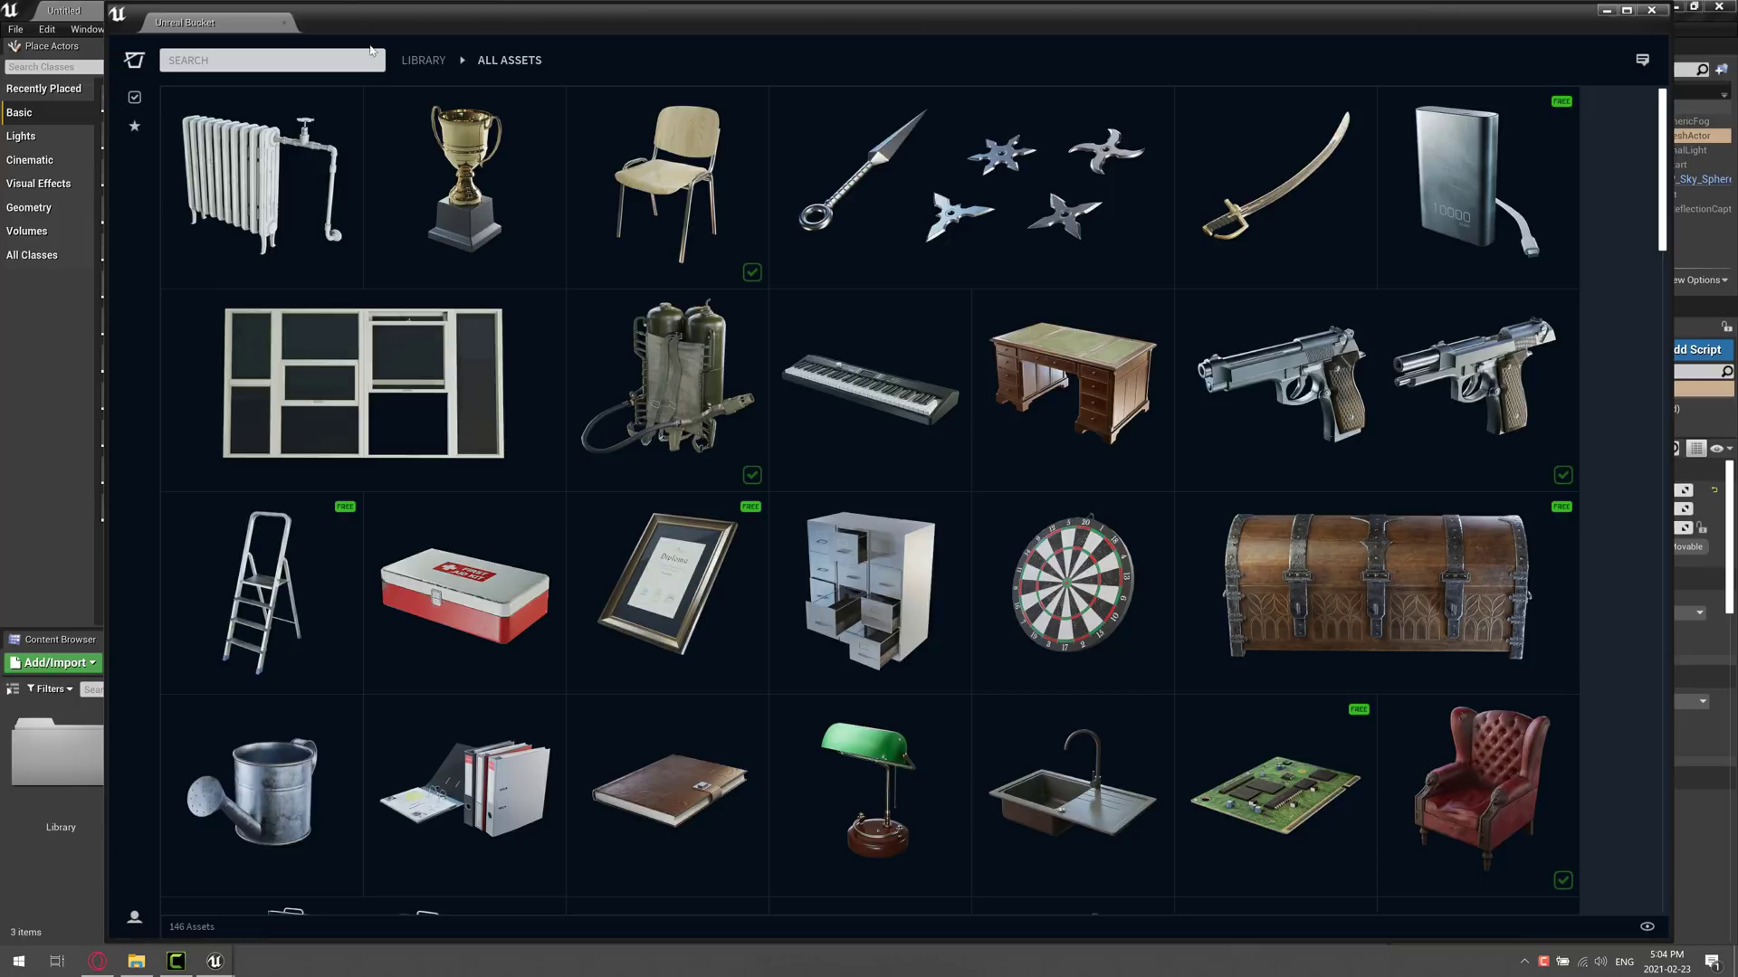
click(507, 59)
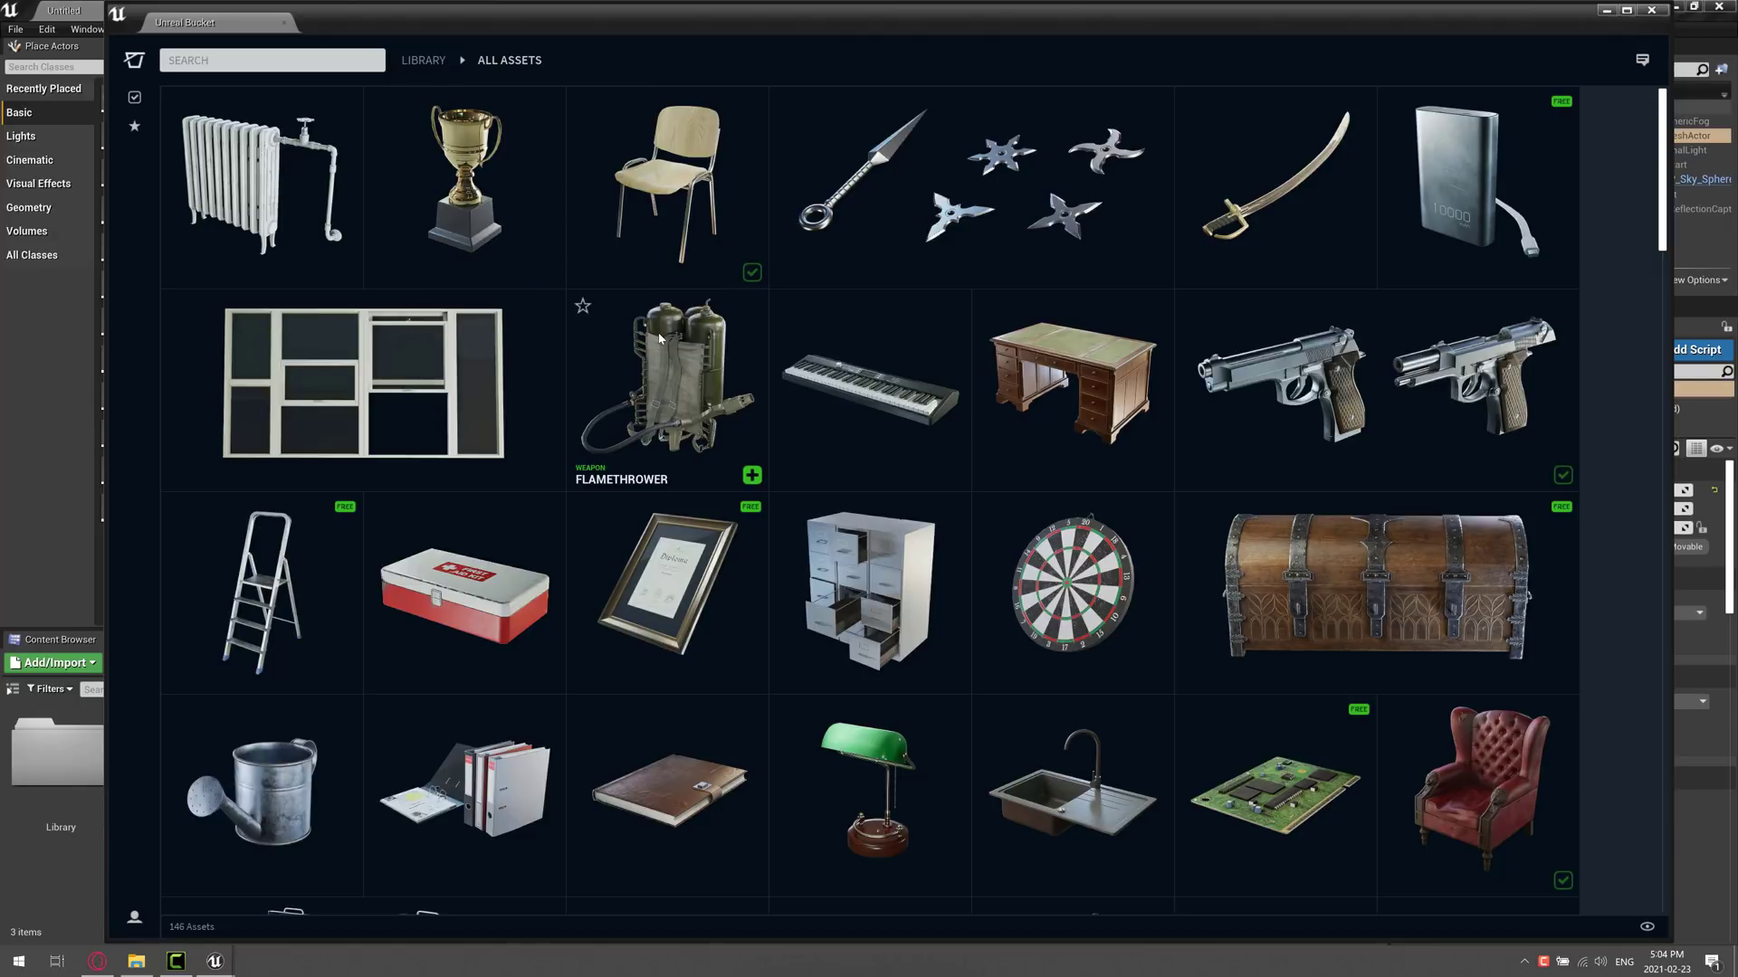
scroll(714, 358, down, 3)
scroll(714, 358, down, 6)
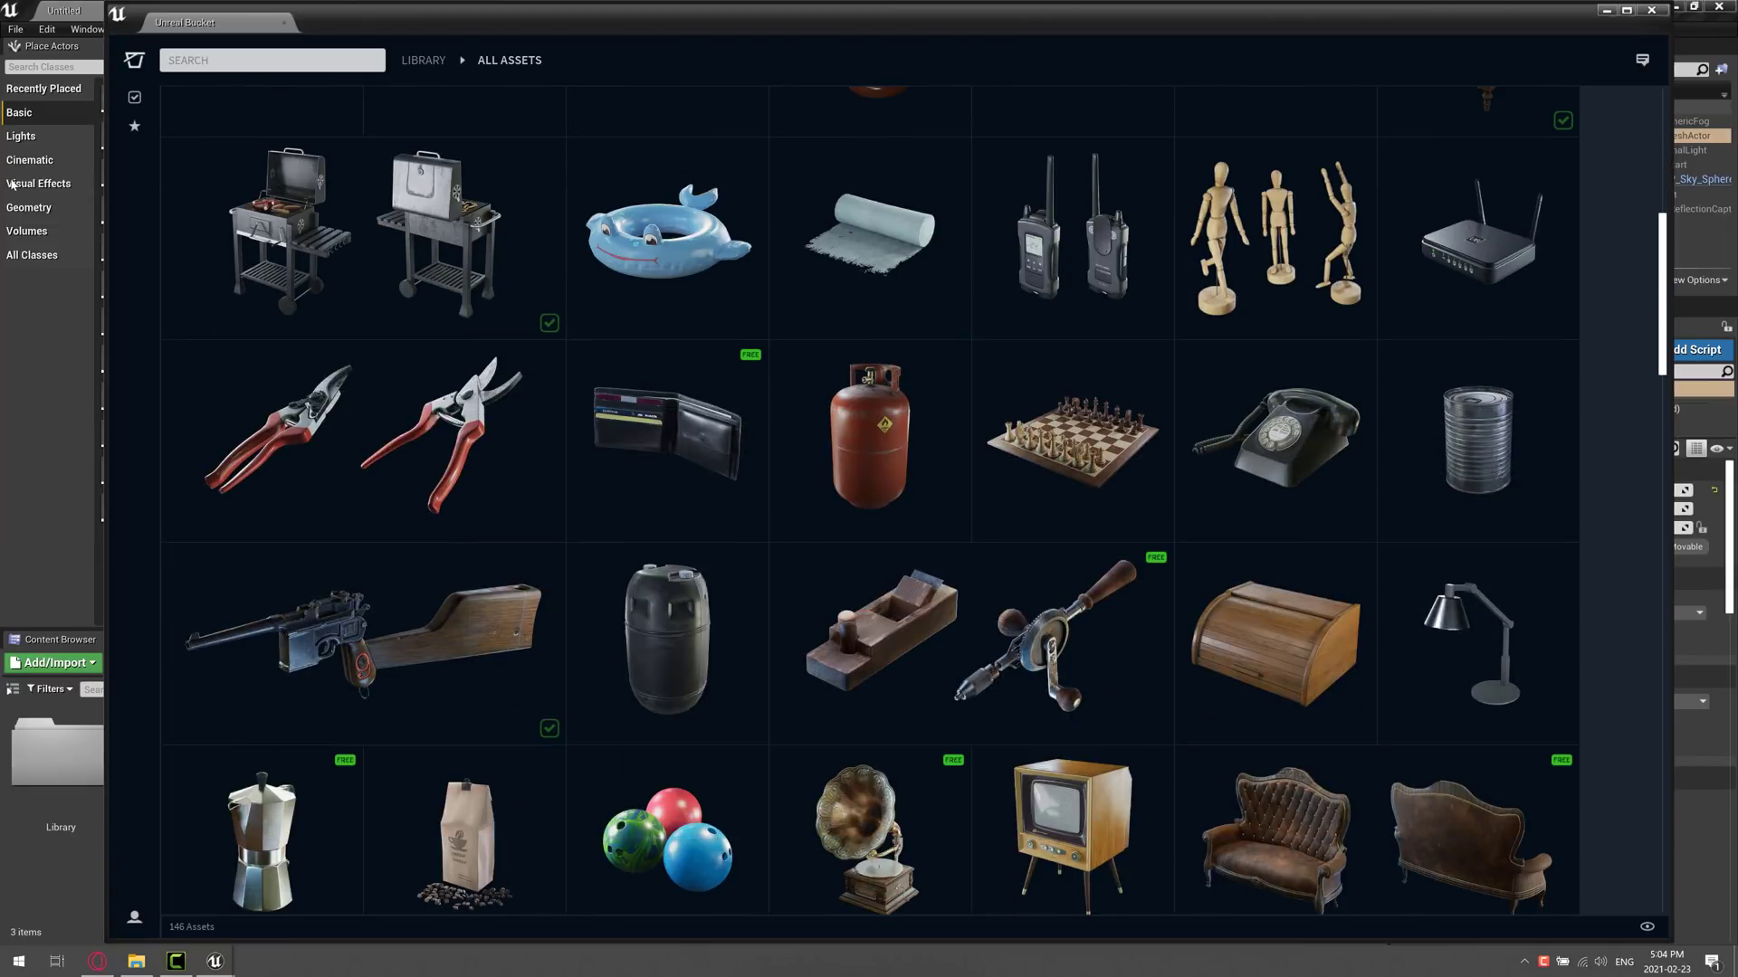
Filter to owned assets, view the Barbecue Grill details, then close Unreal Bucket
click(134, 98)
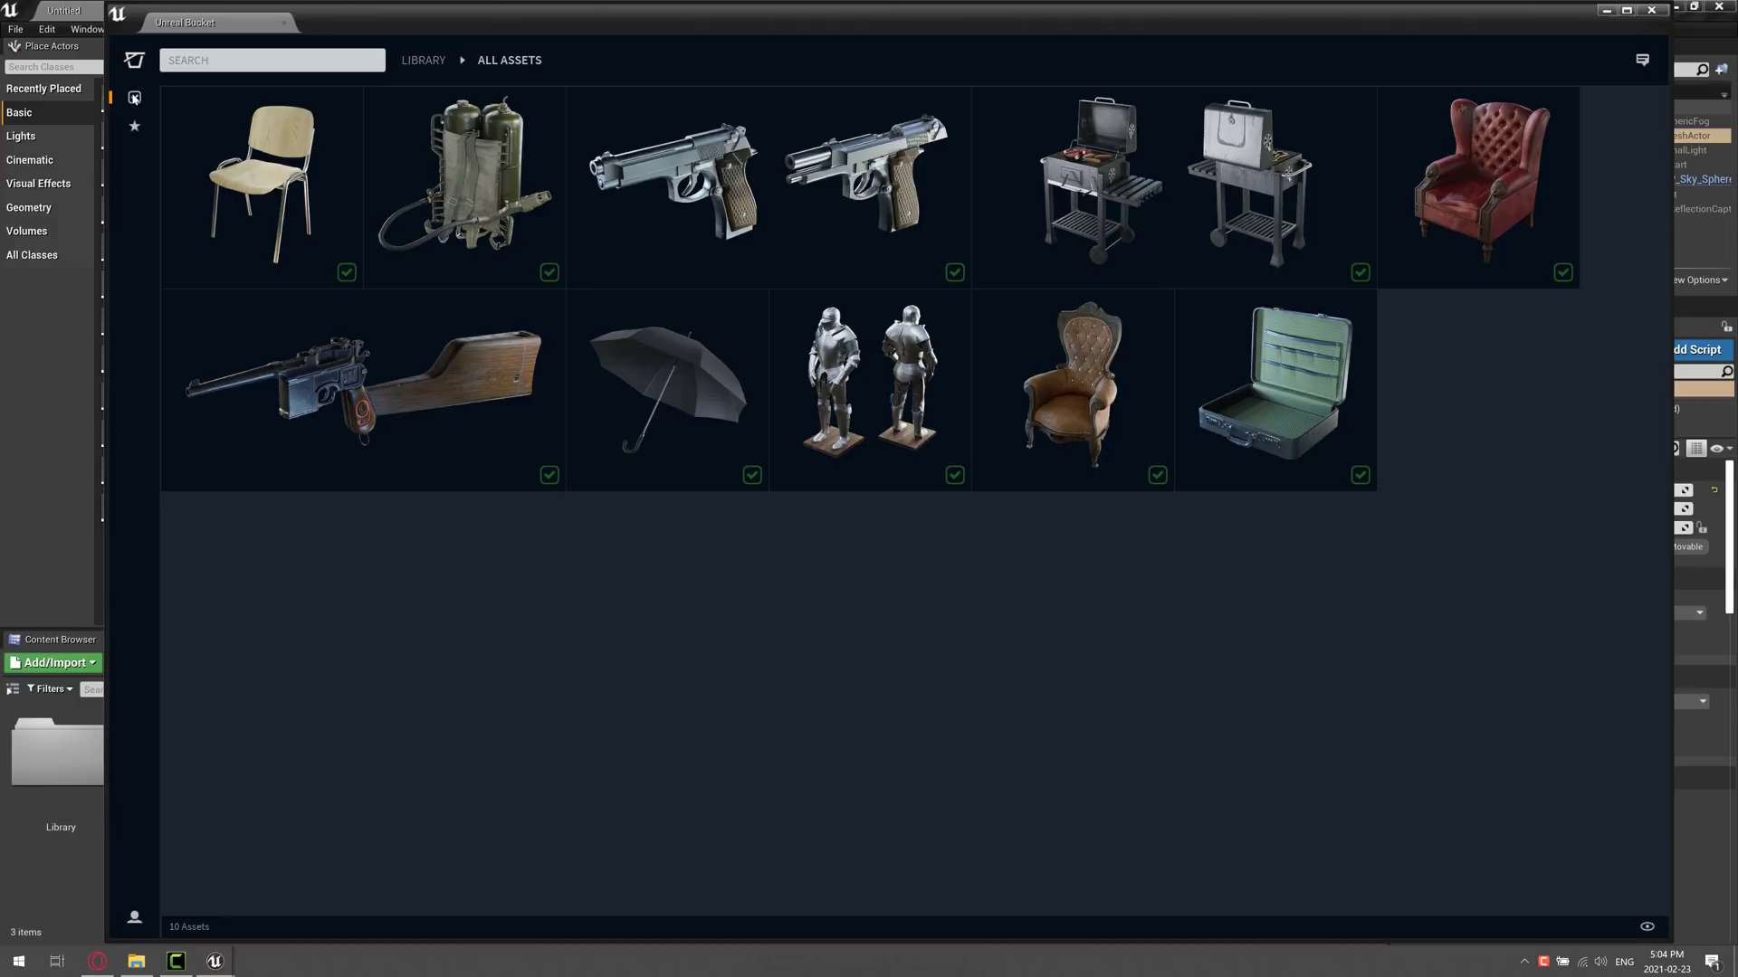
click(1226, 184)
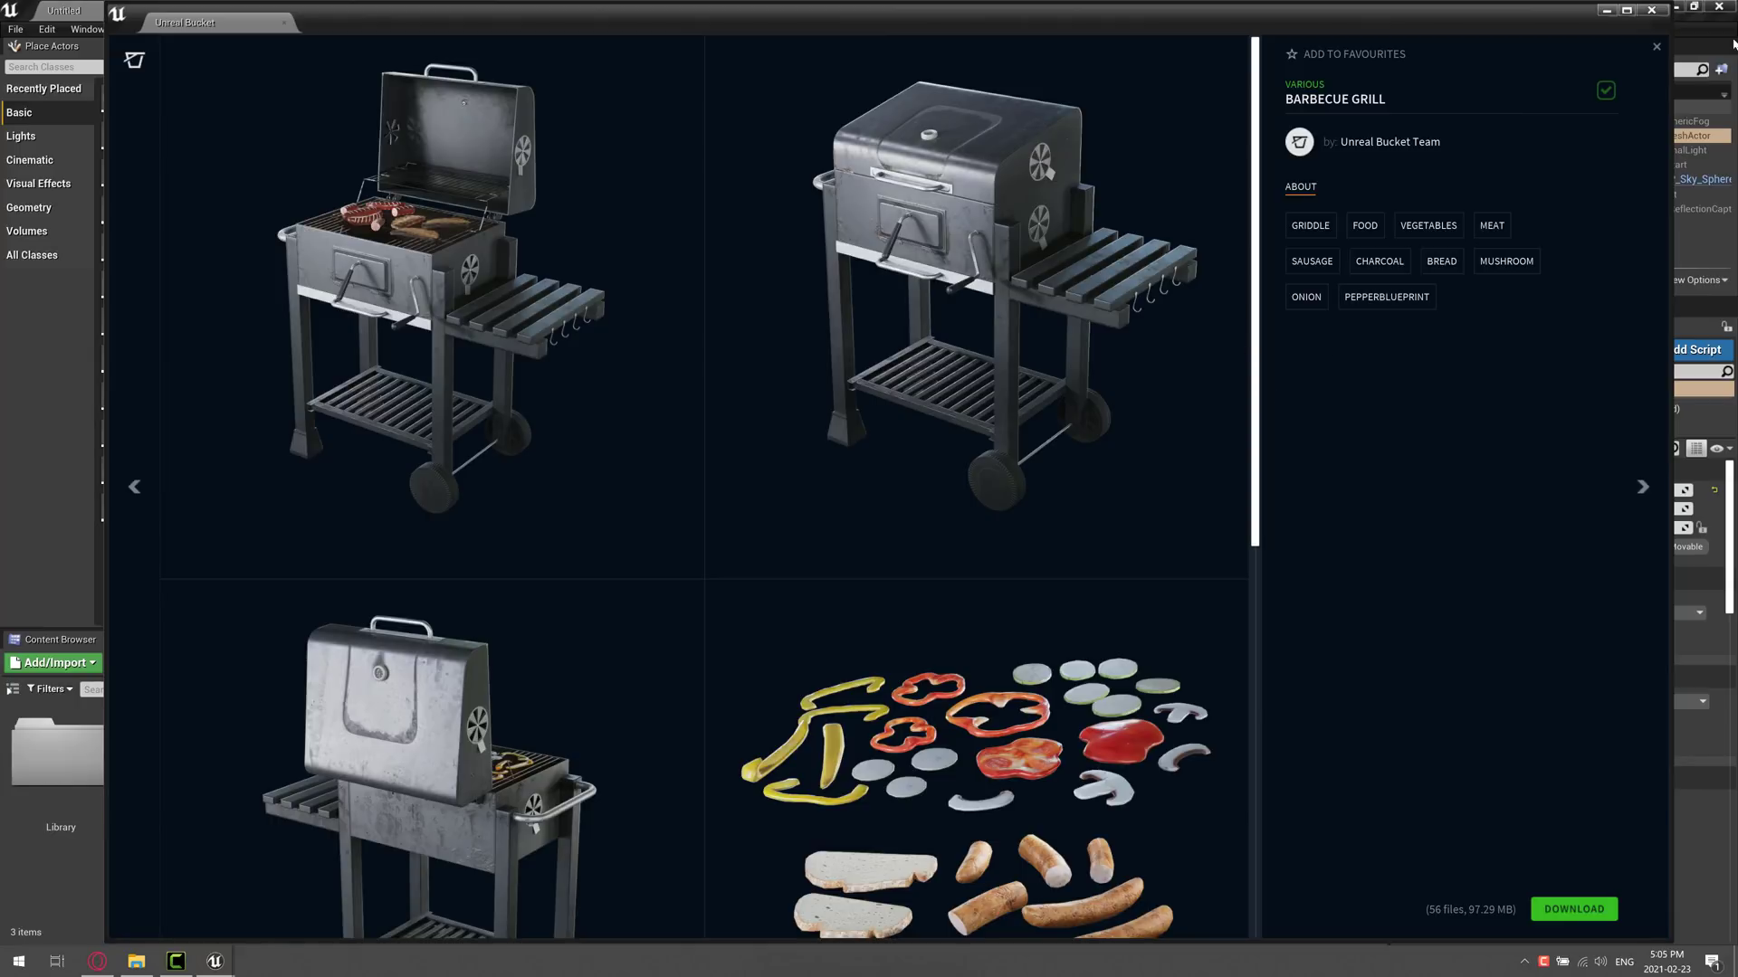
click(1651, 10)
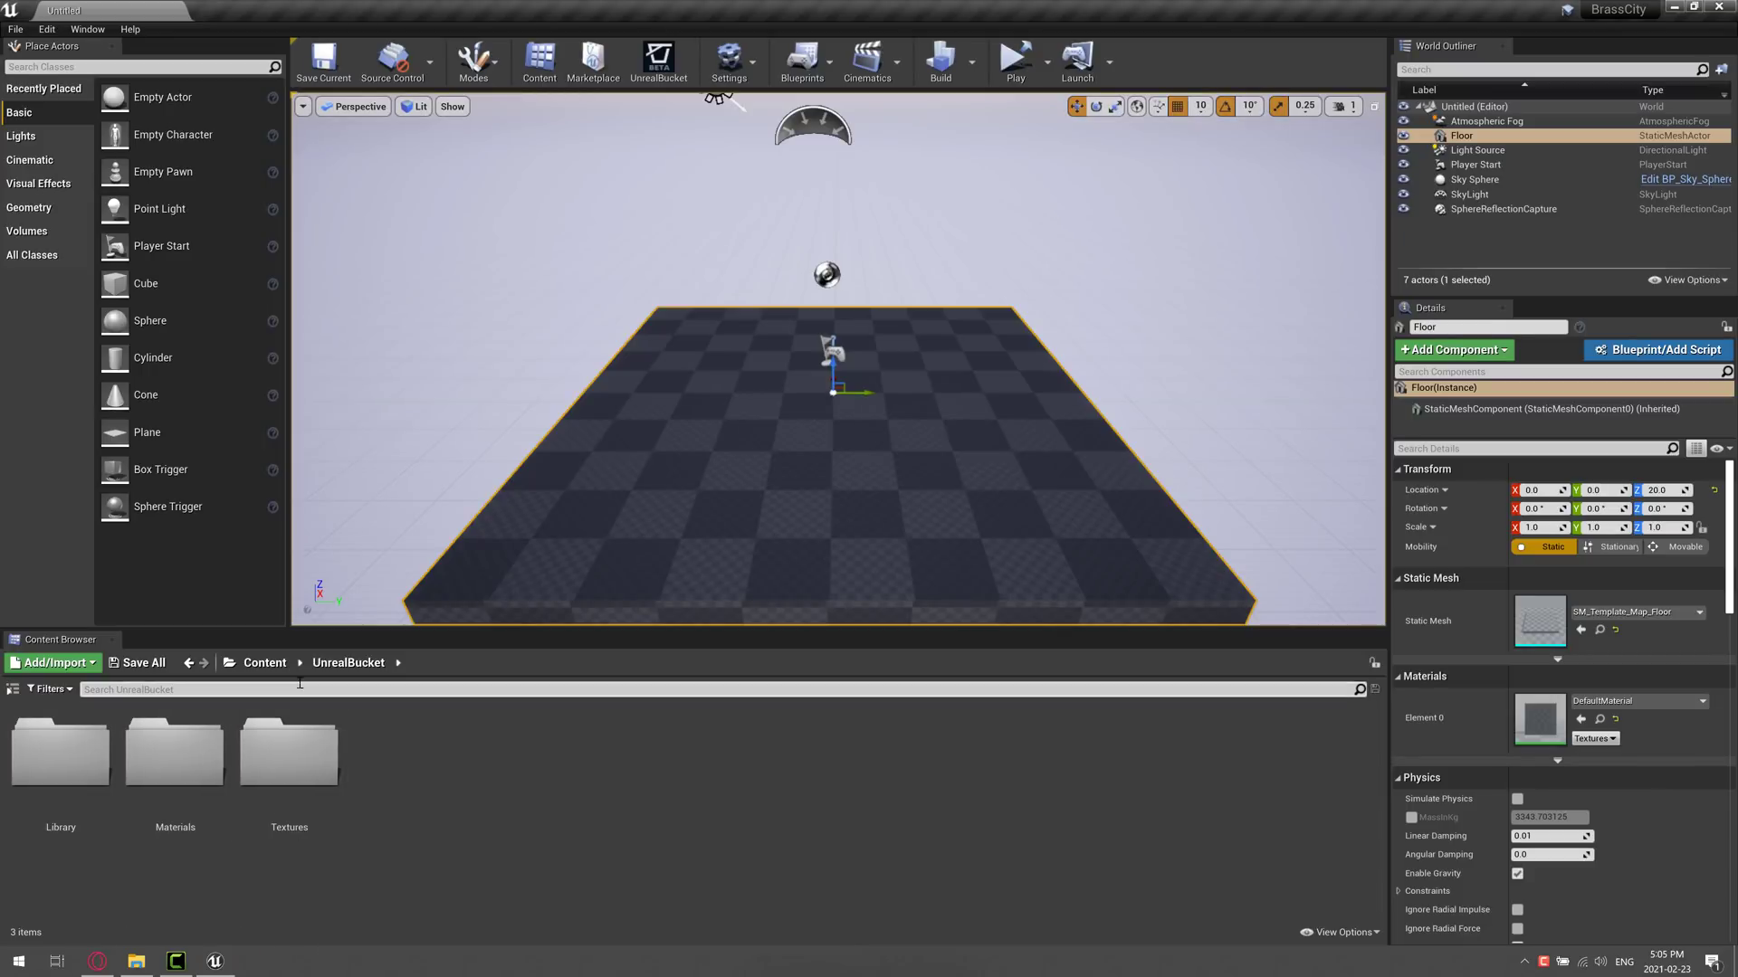
Navigate UnrealBucket > Library > Various > BarbecueGrill > GrillSets and scroll its 40 items
click(265, 662)
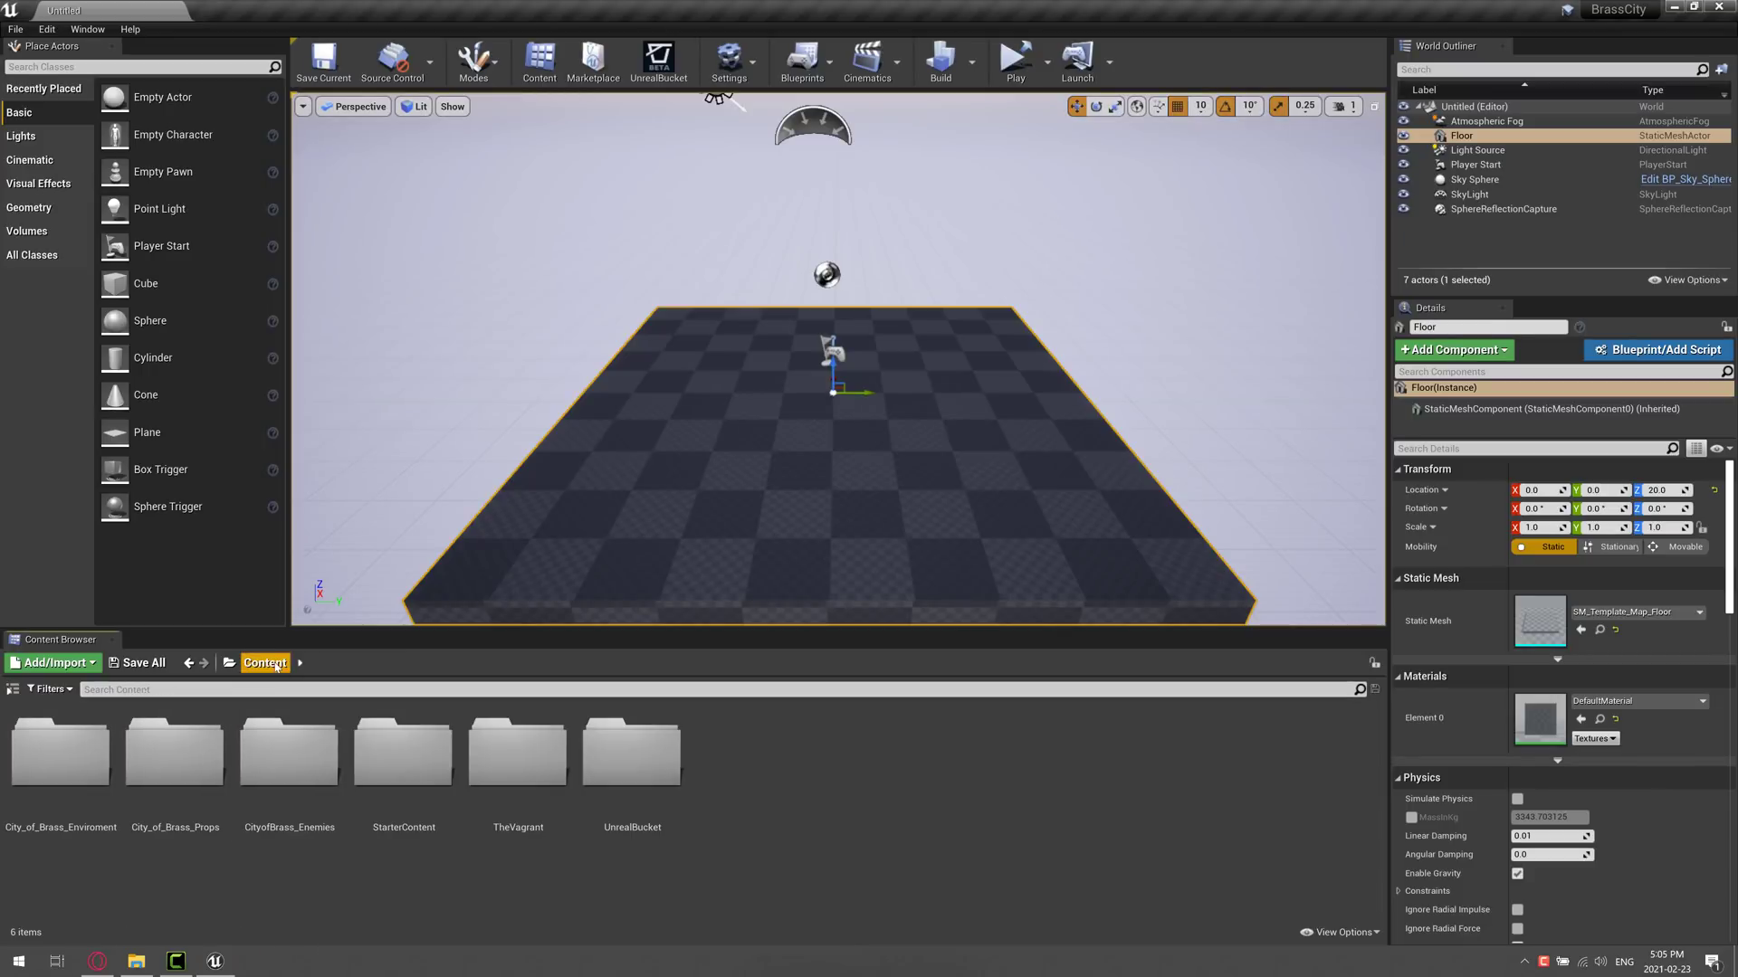
double_click(654, 752)
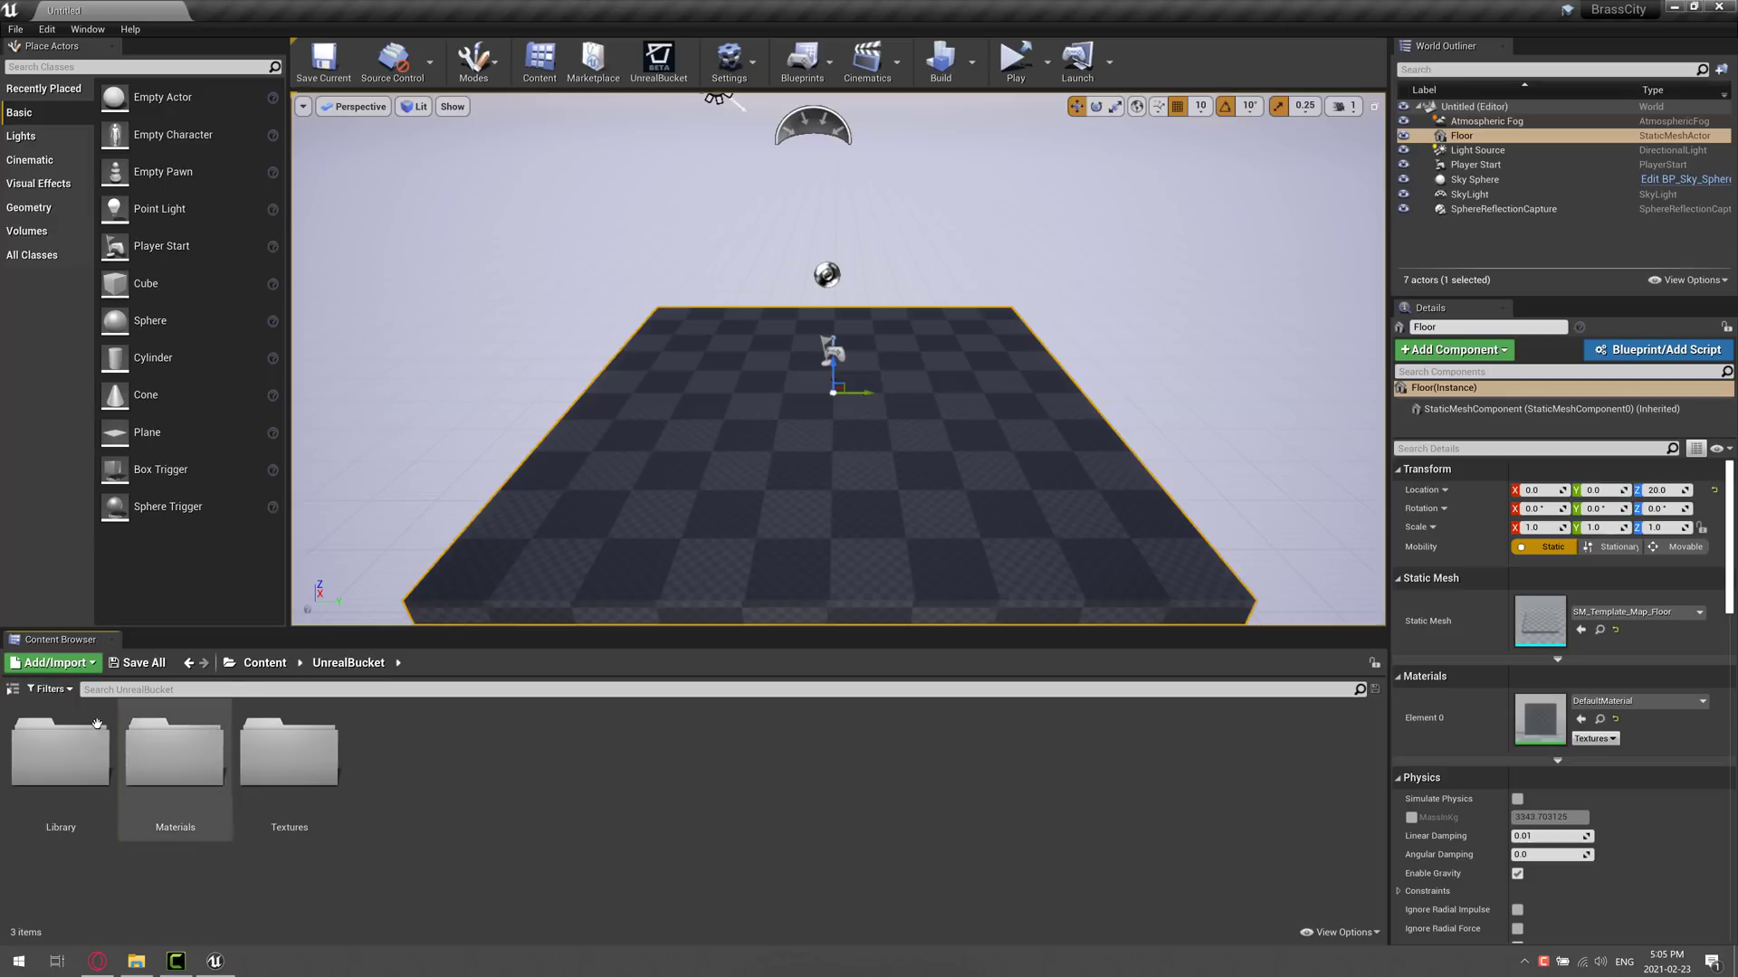
double_click(82, 764)
double_click(83, 768)
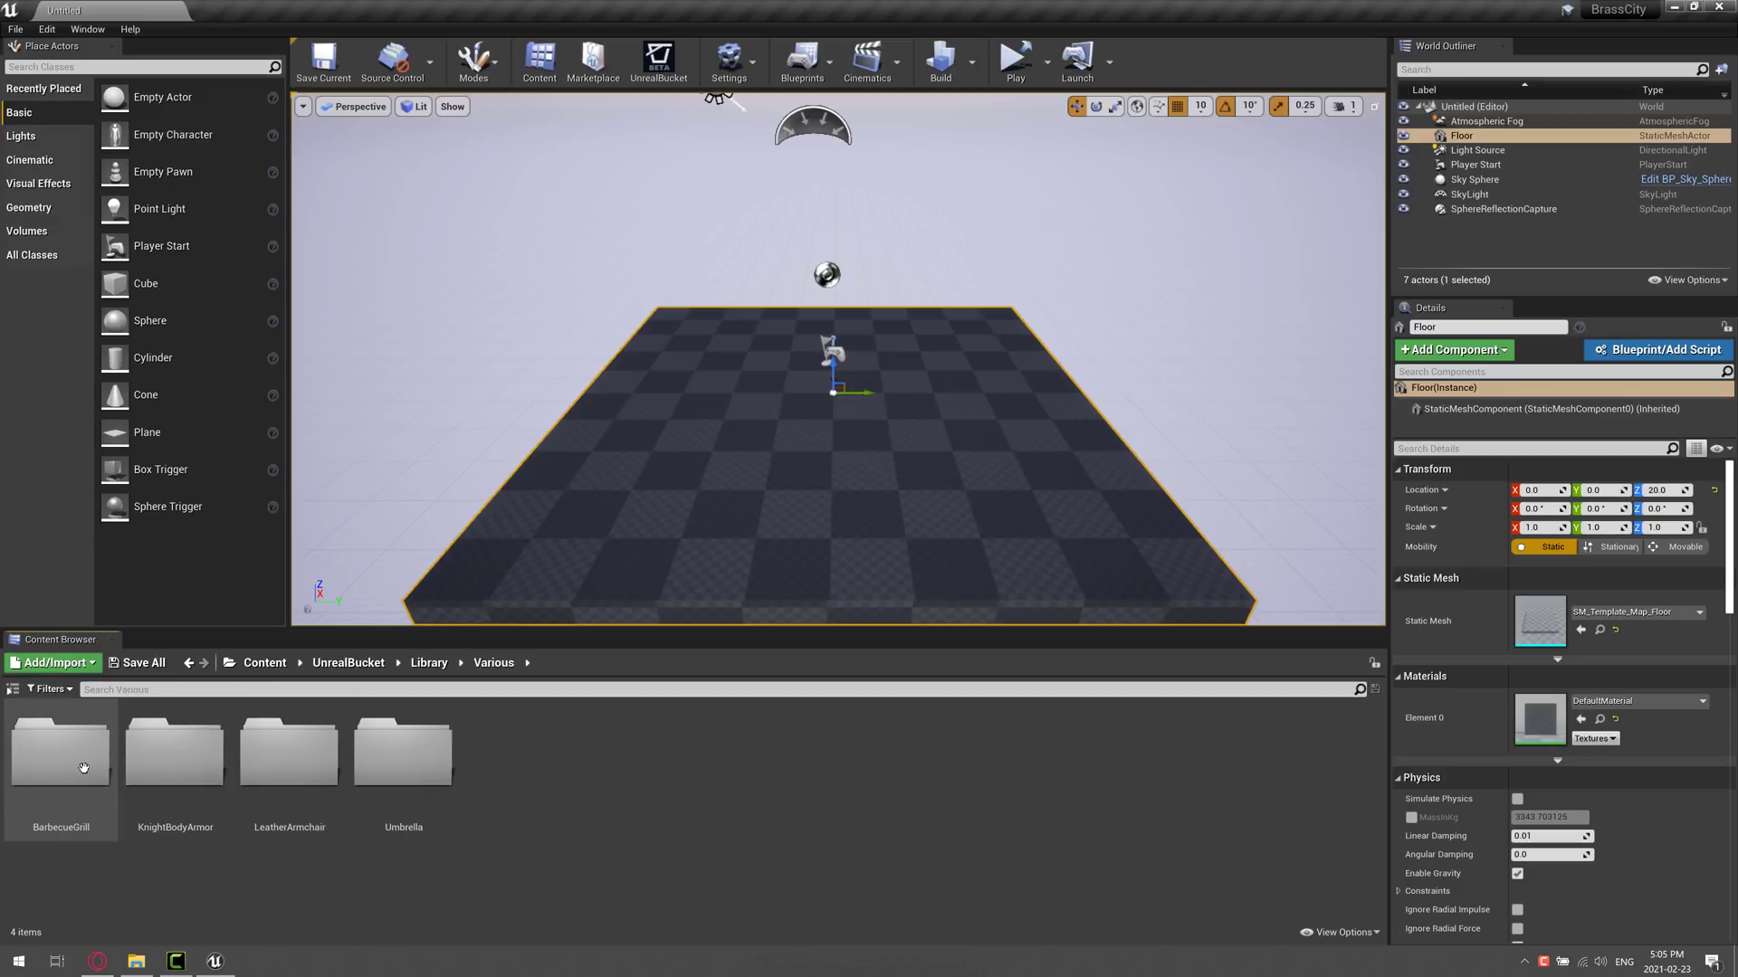
click(63, 753)
double_click(64, 752)
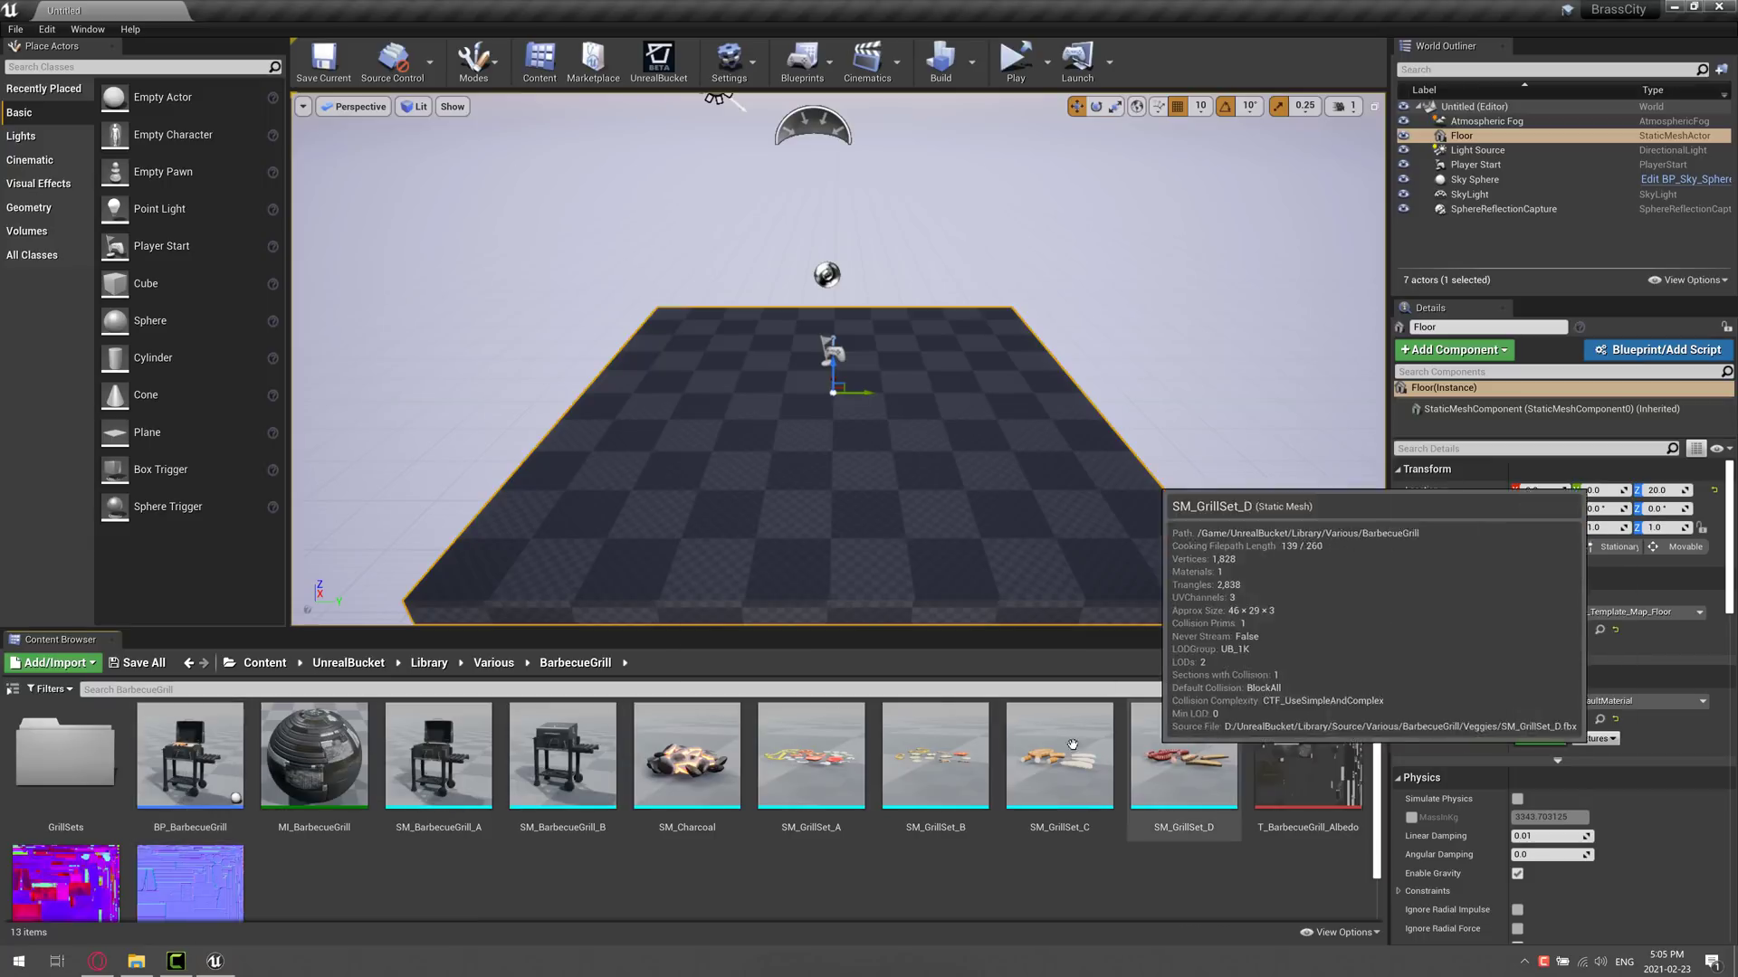
double_click(78, 739)
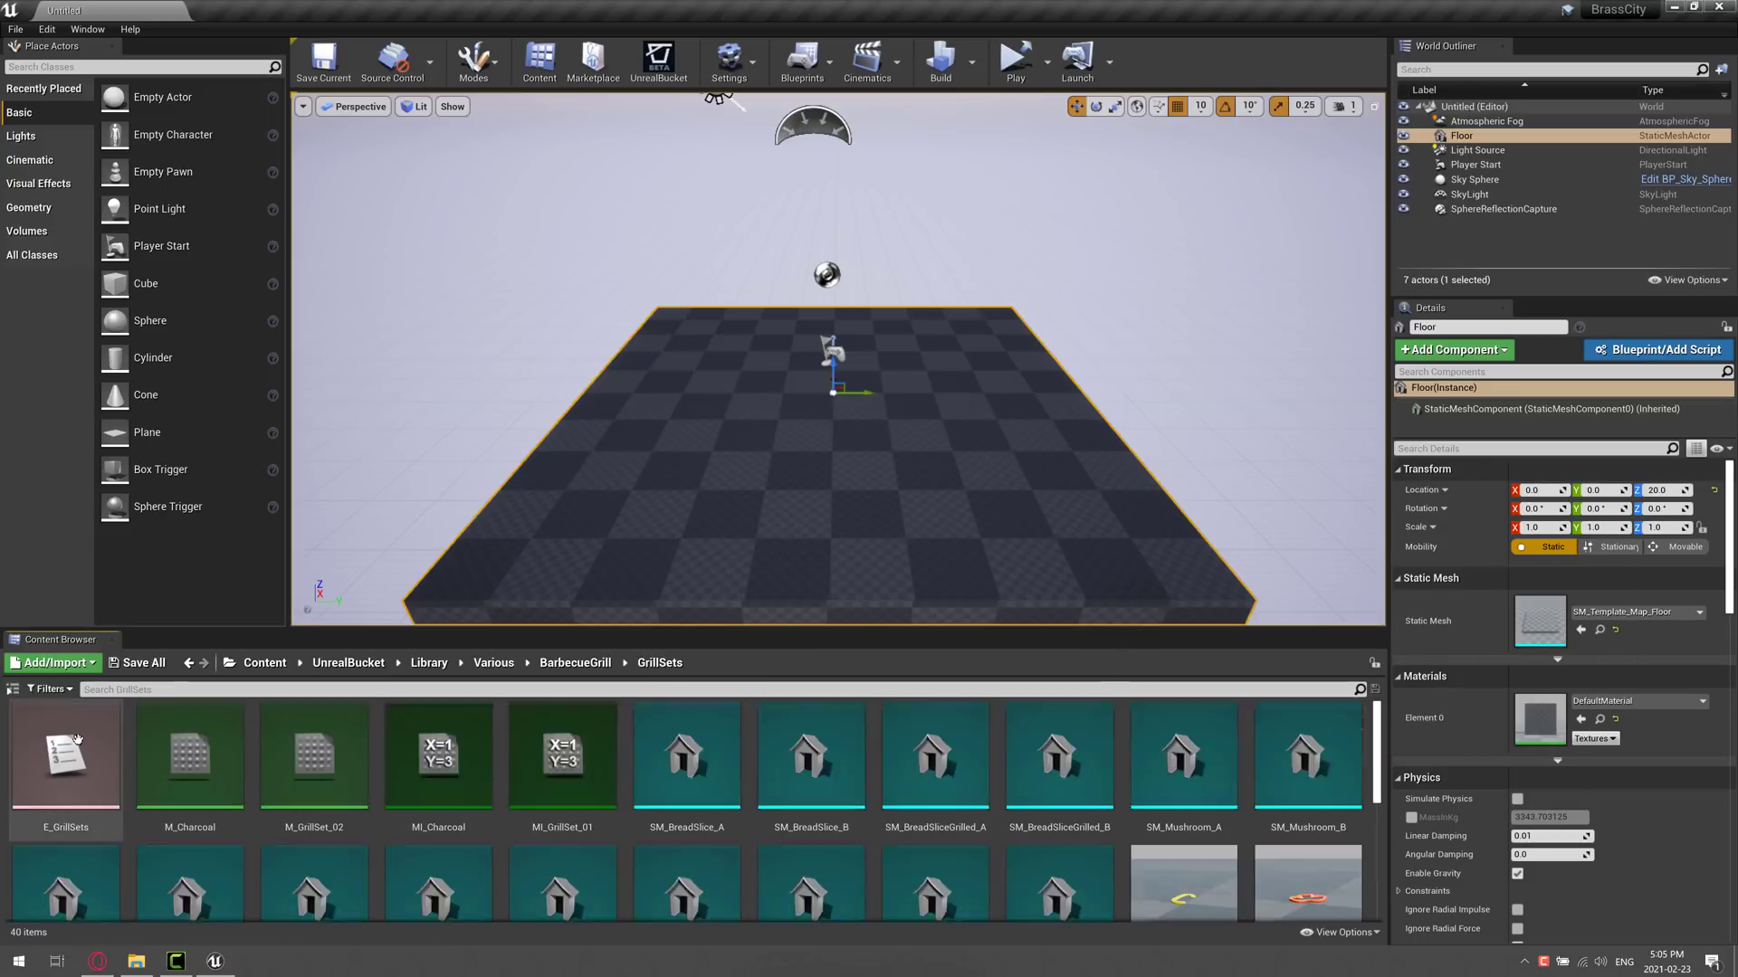
scroll(880, 837, down, 5)
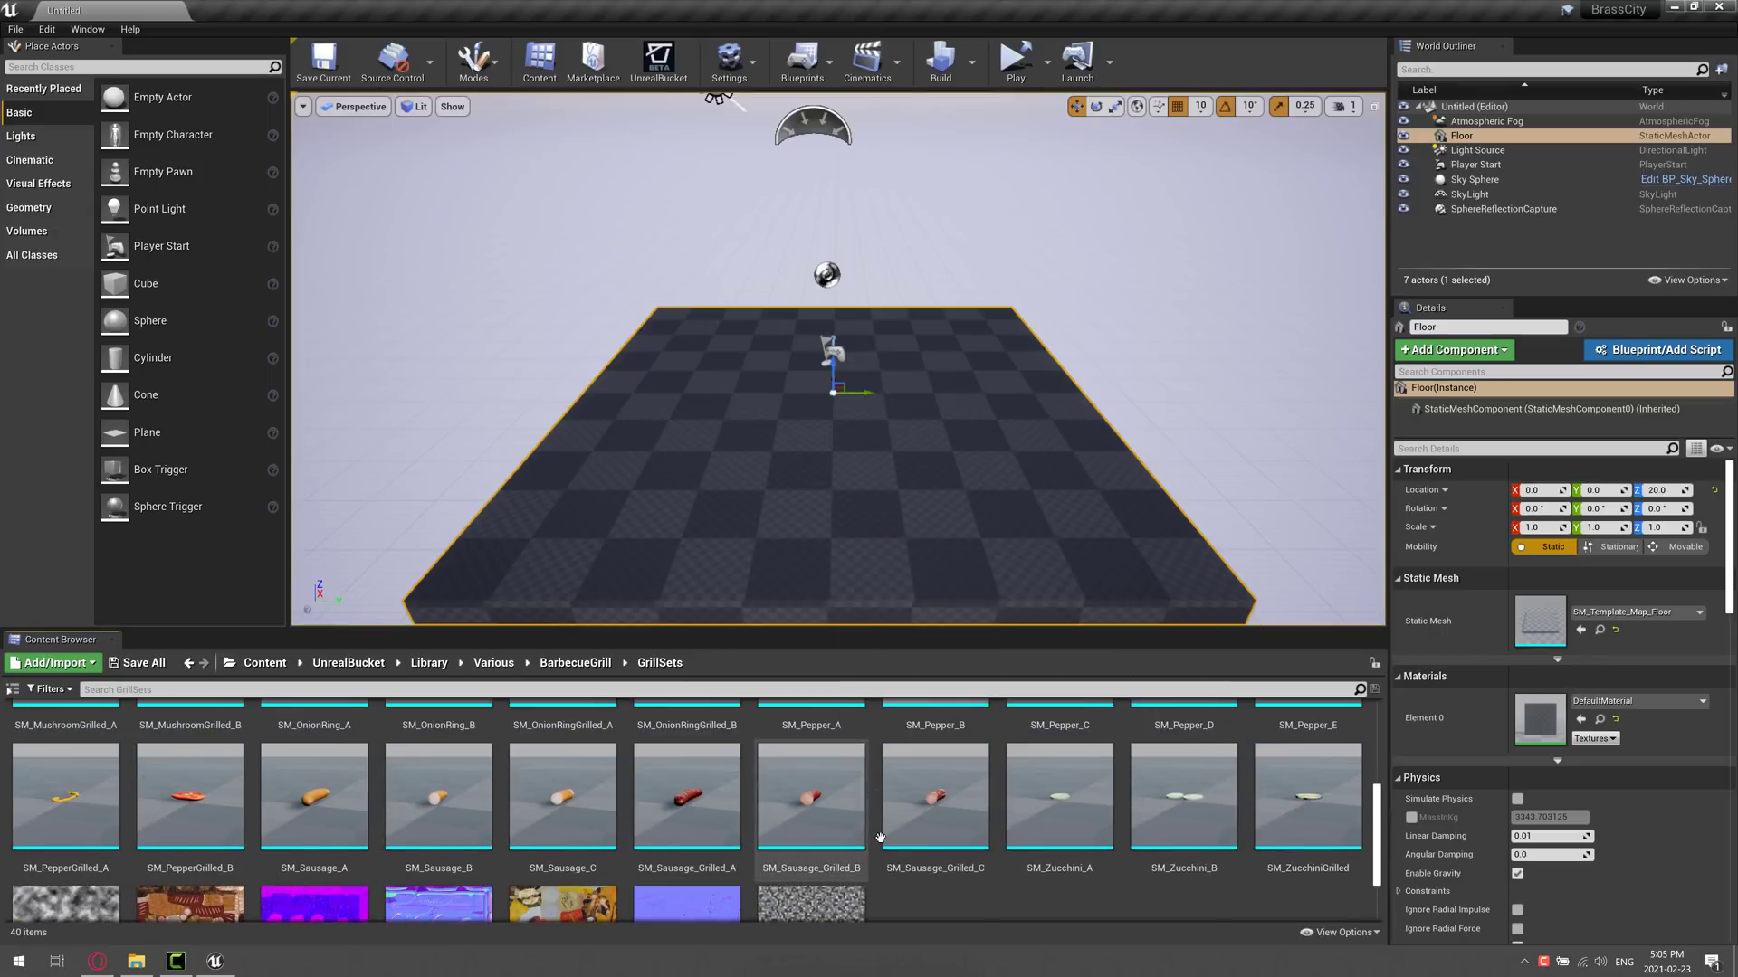
scroll(879, 838, up, 5)
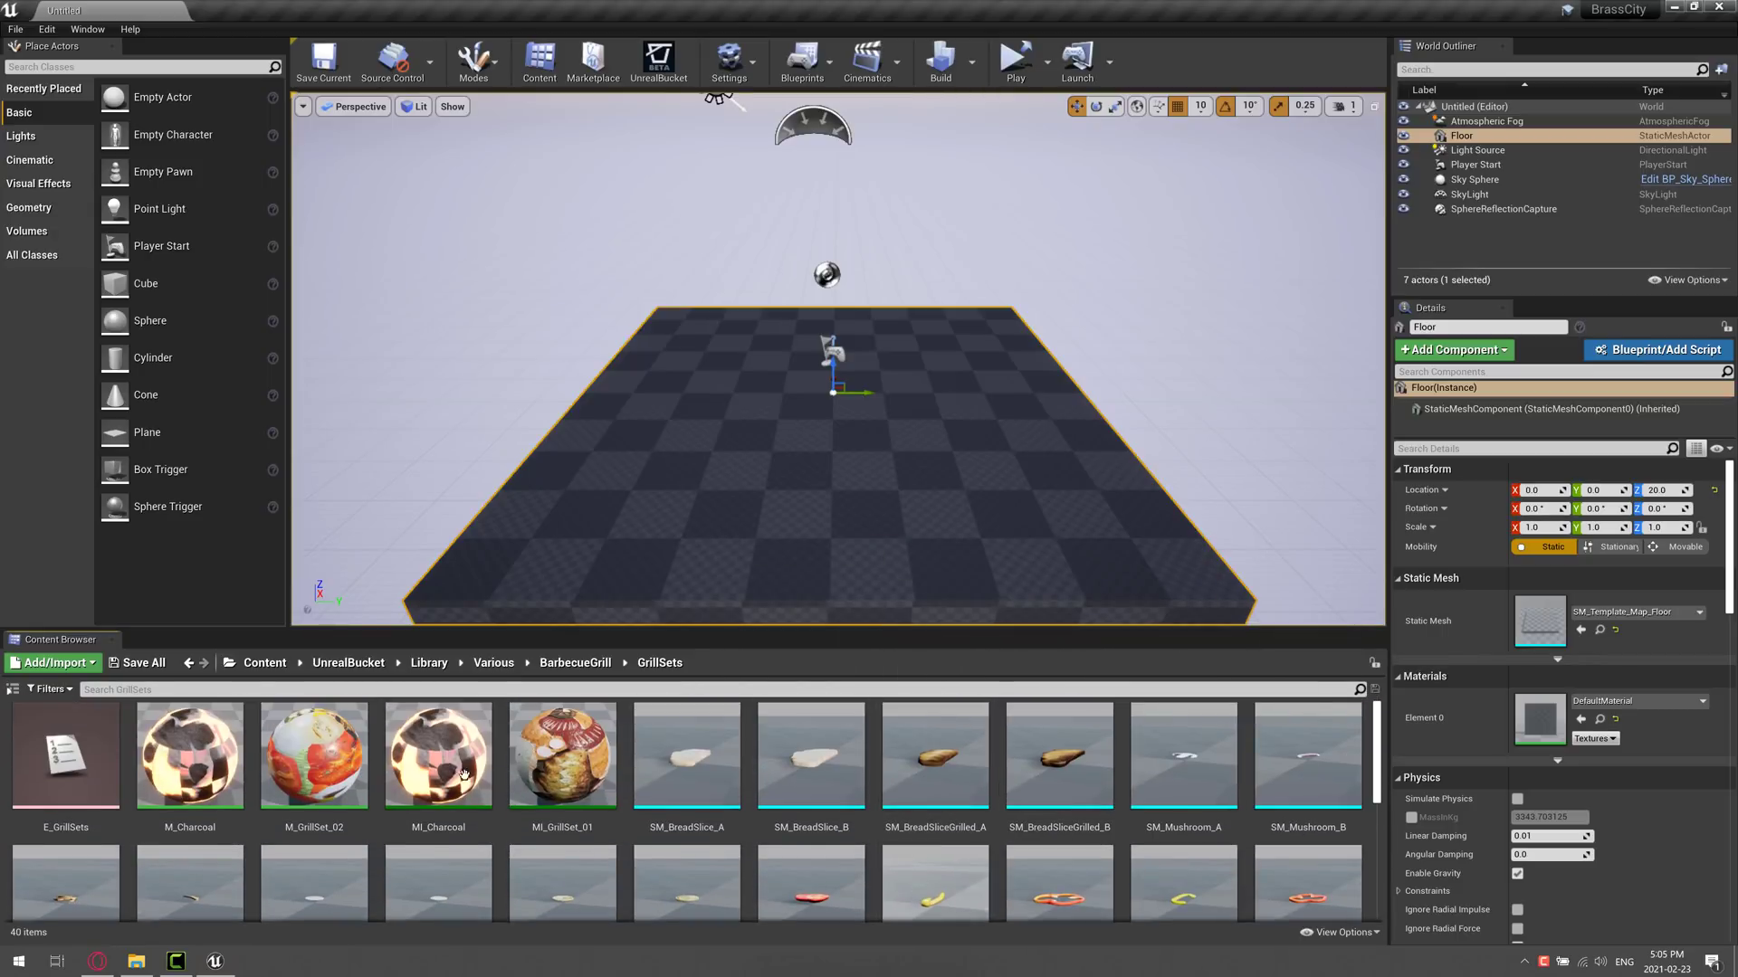
Place BP_BarbecueGrill on the floor at -80, -230, 20 and frame it to see the food
click(543, 664)
drag(190, 755, 701, 398)
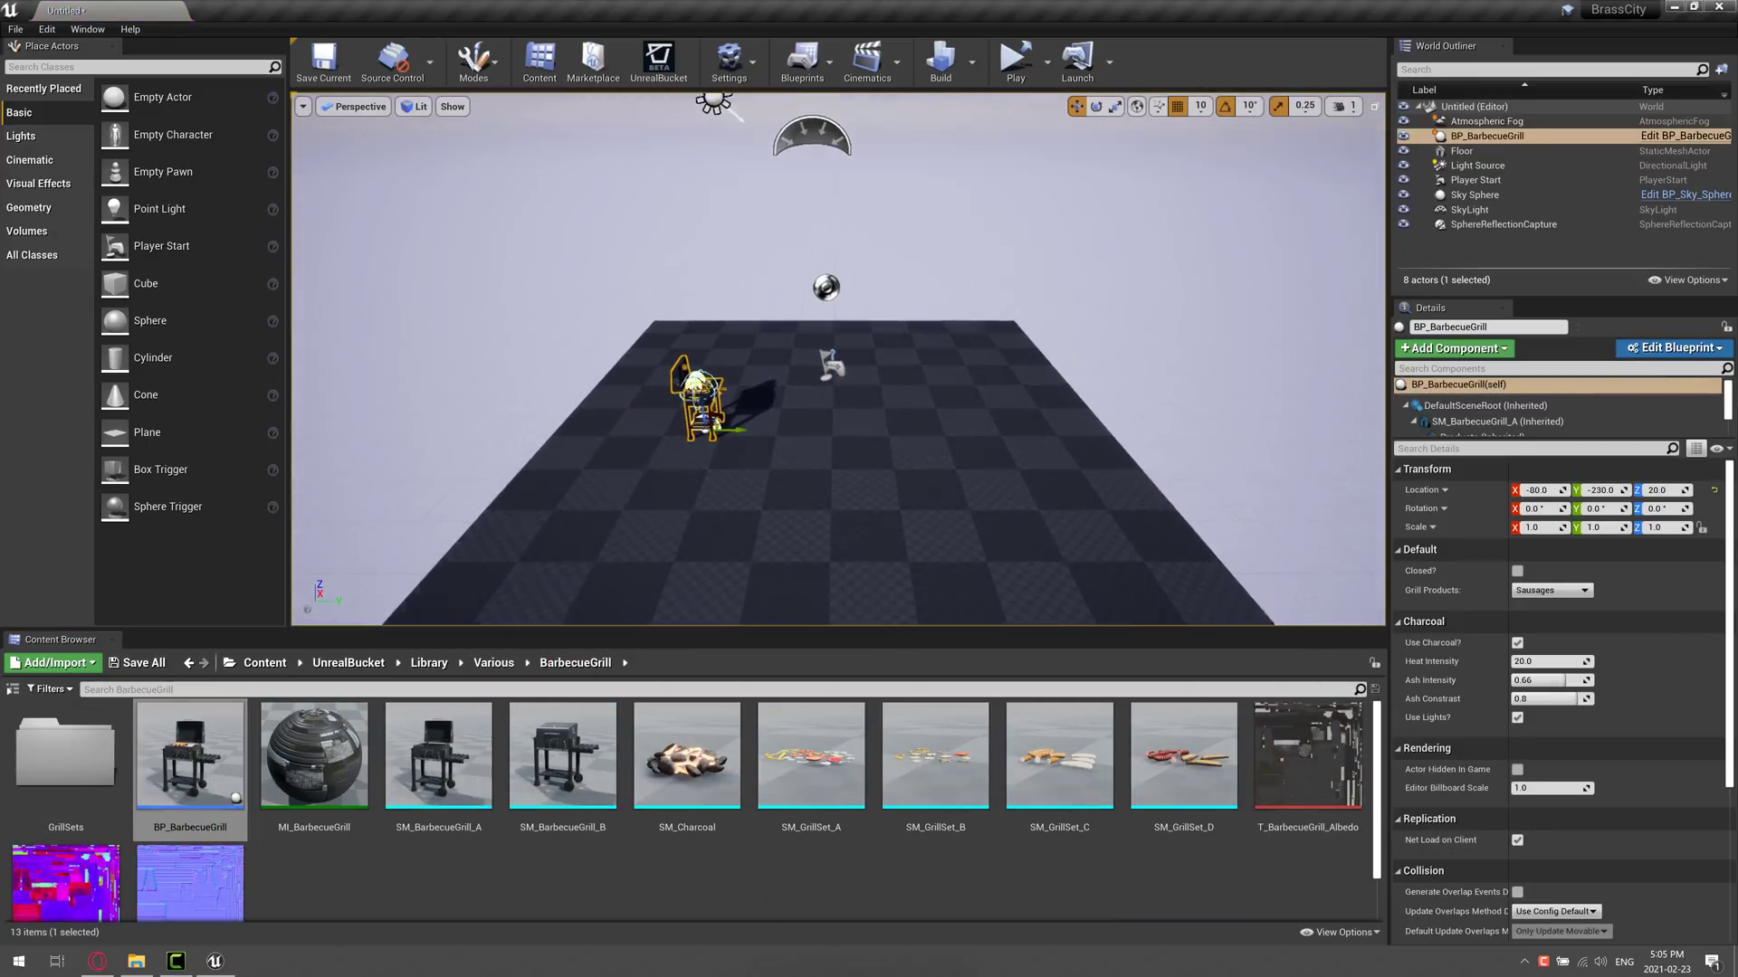
scroll(702, 398, up, 4)
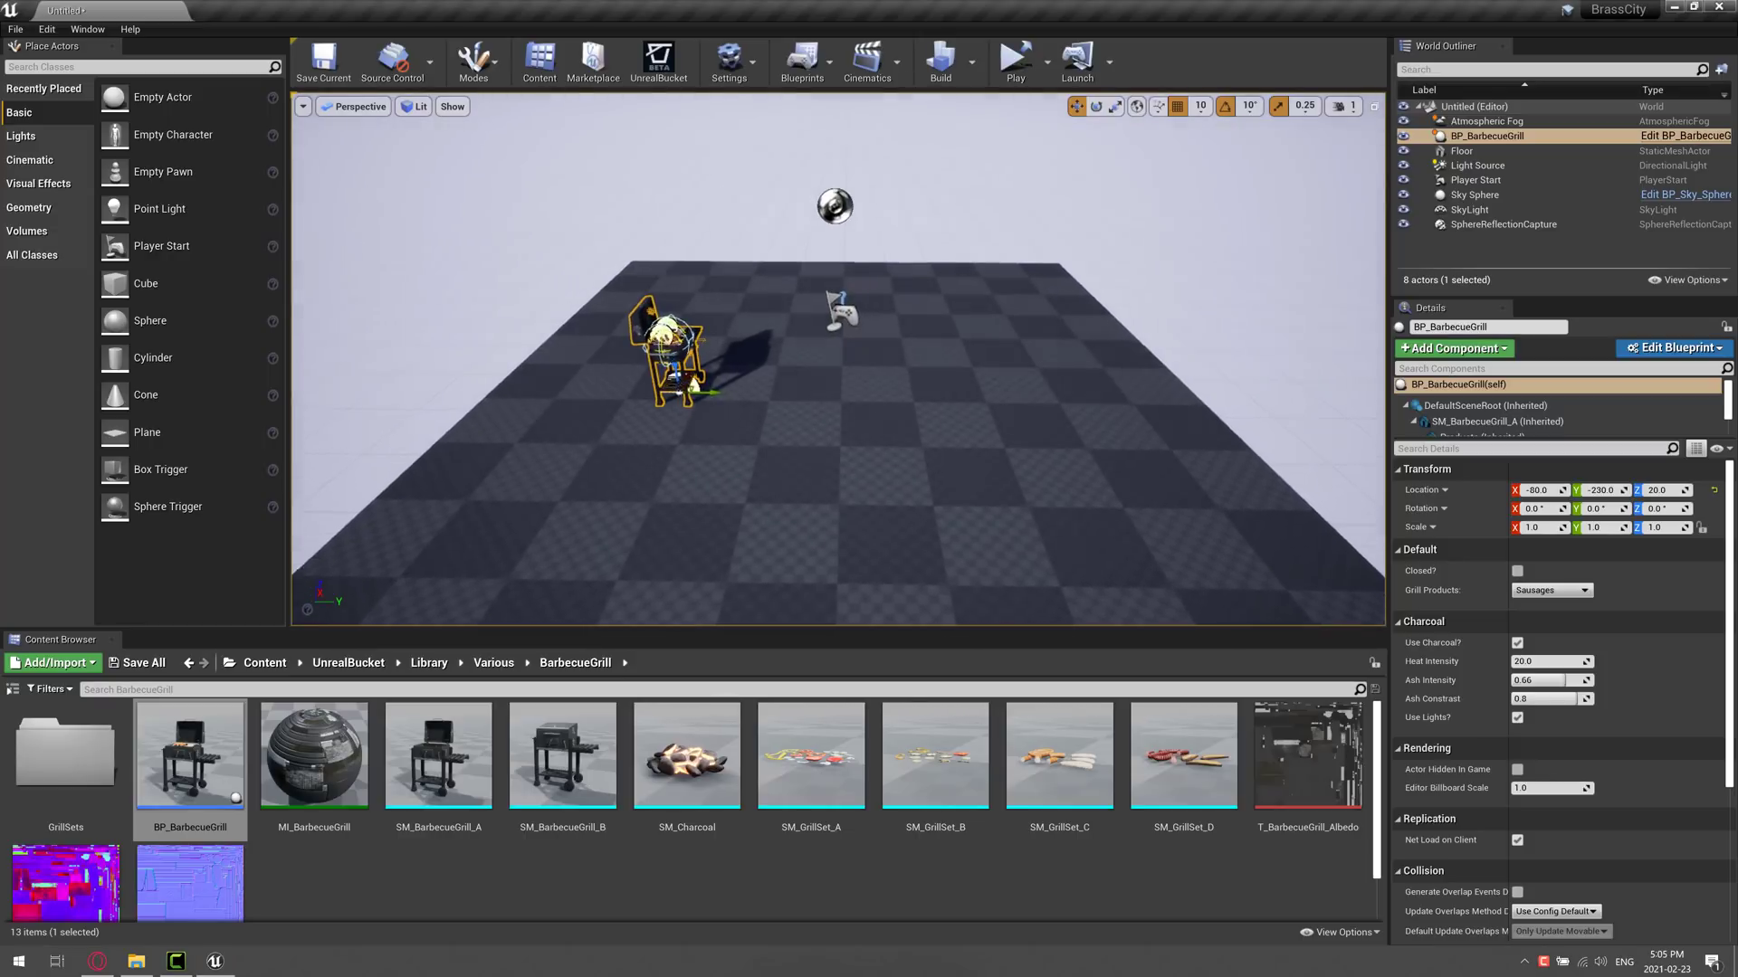
key(f)
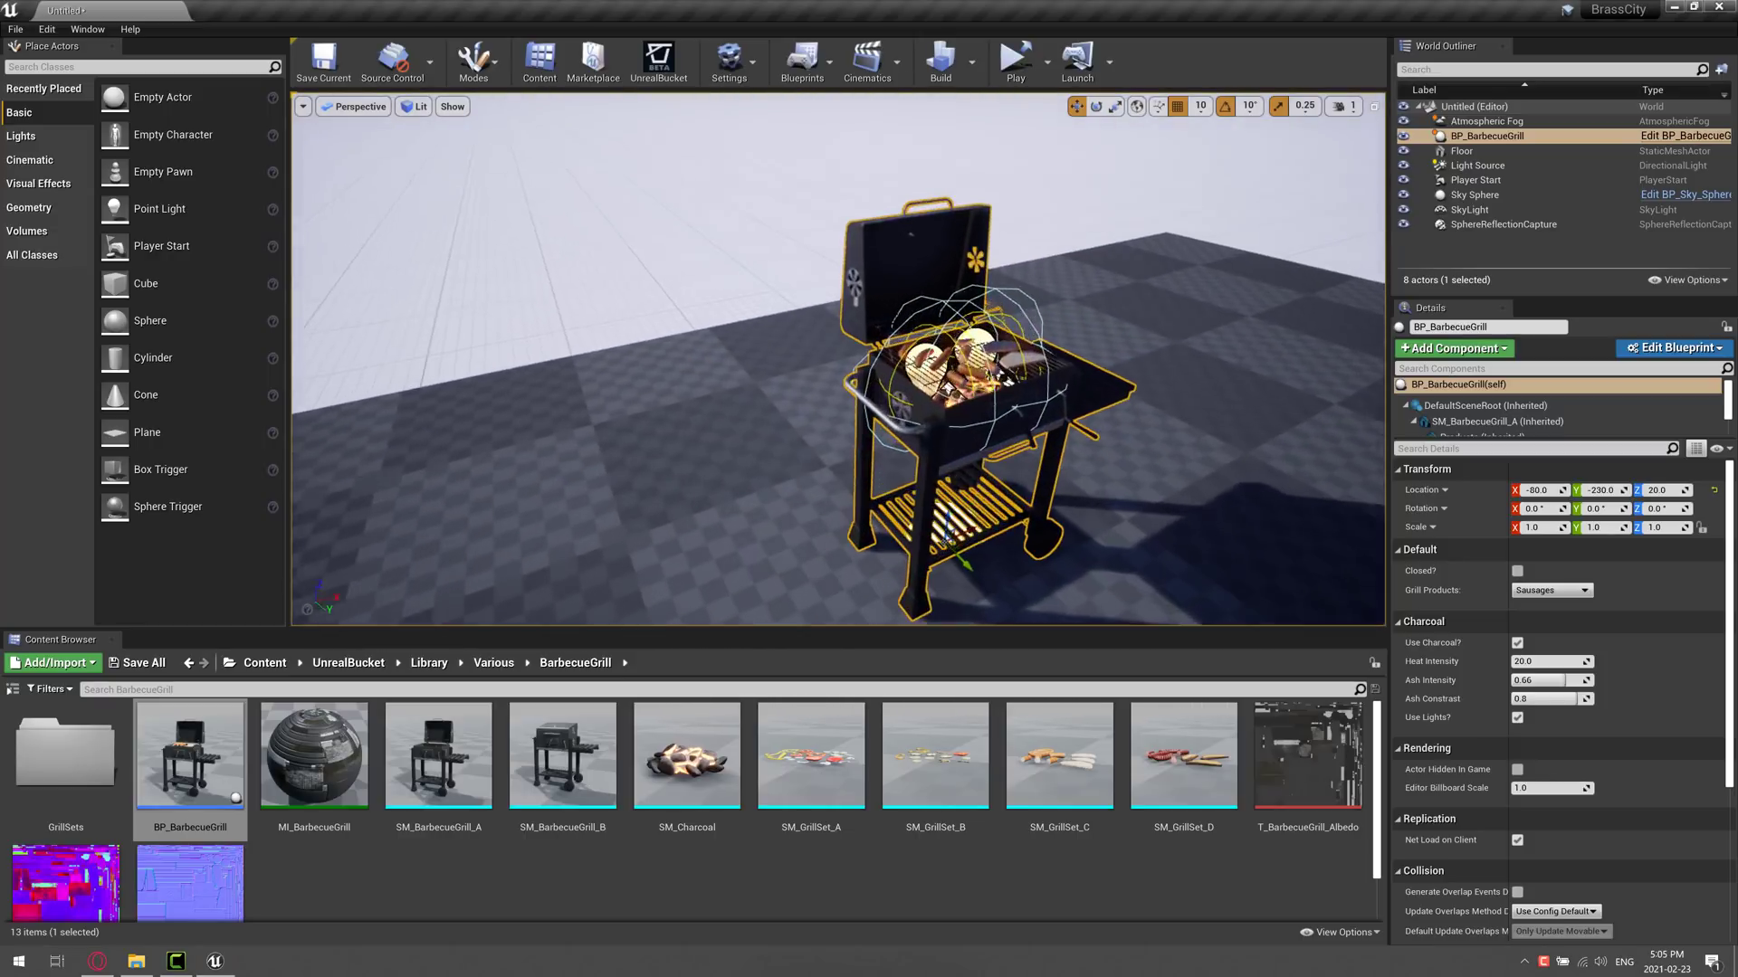
scroll(837, 360, up, 5)
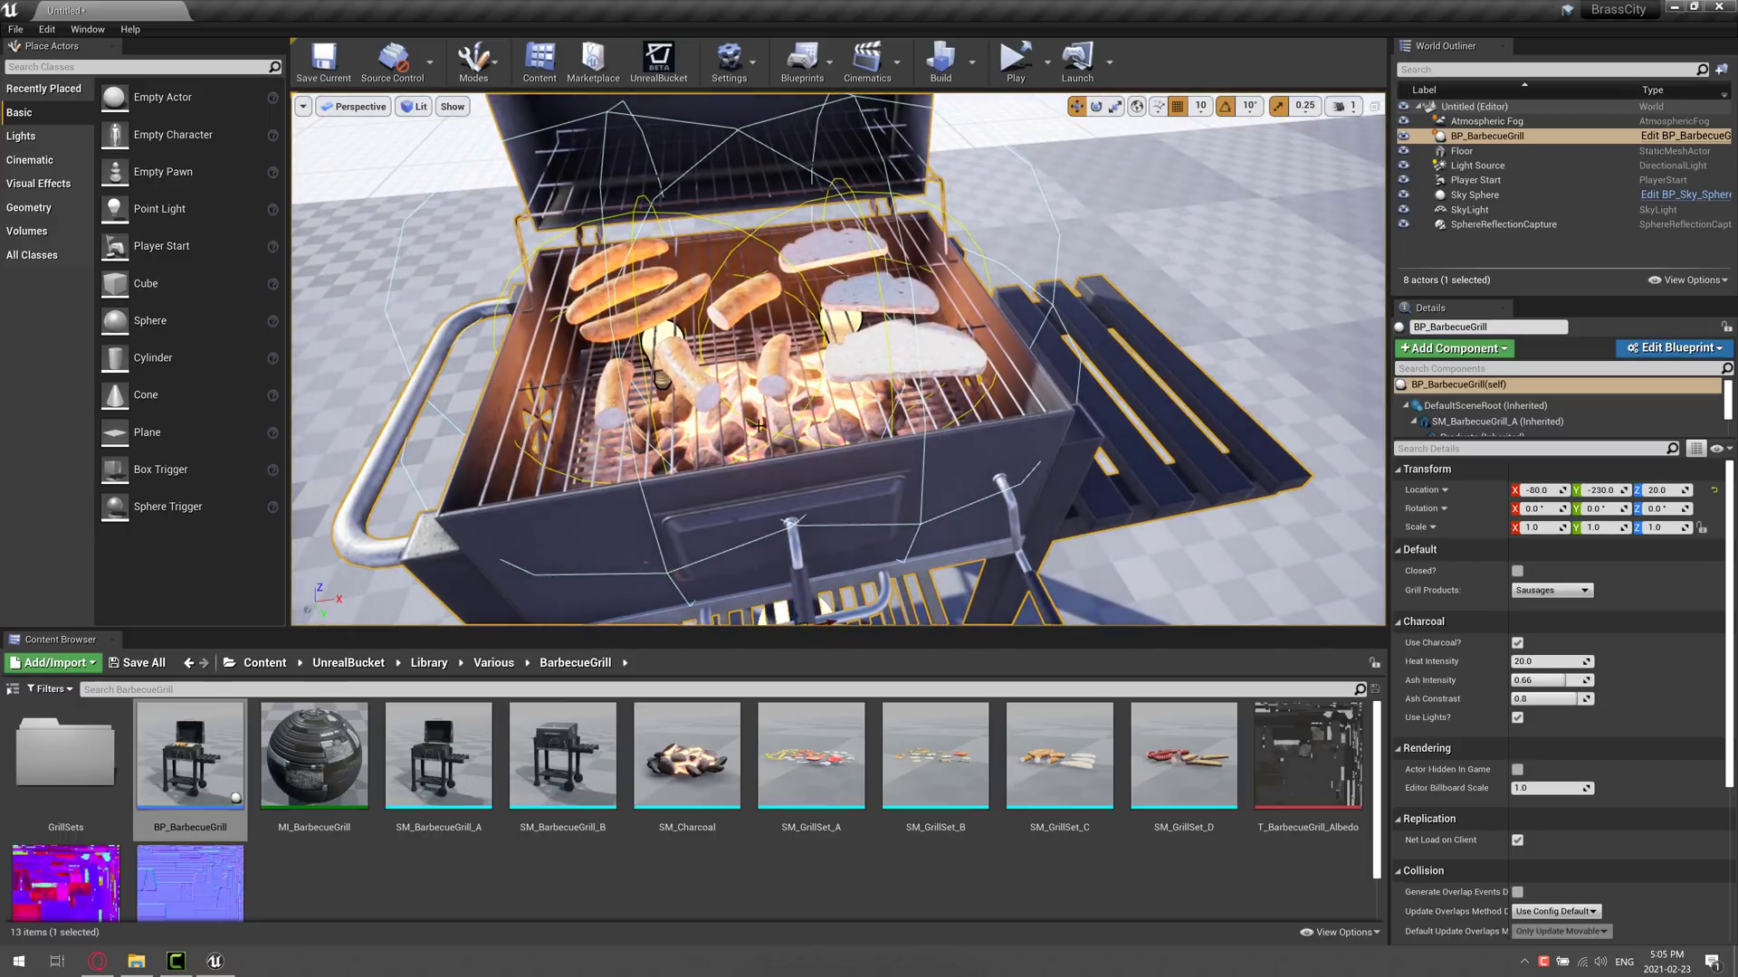
alt+drag(758, 425, 416, 444)
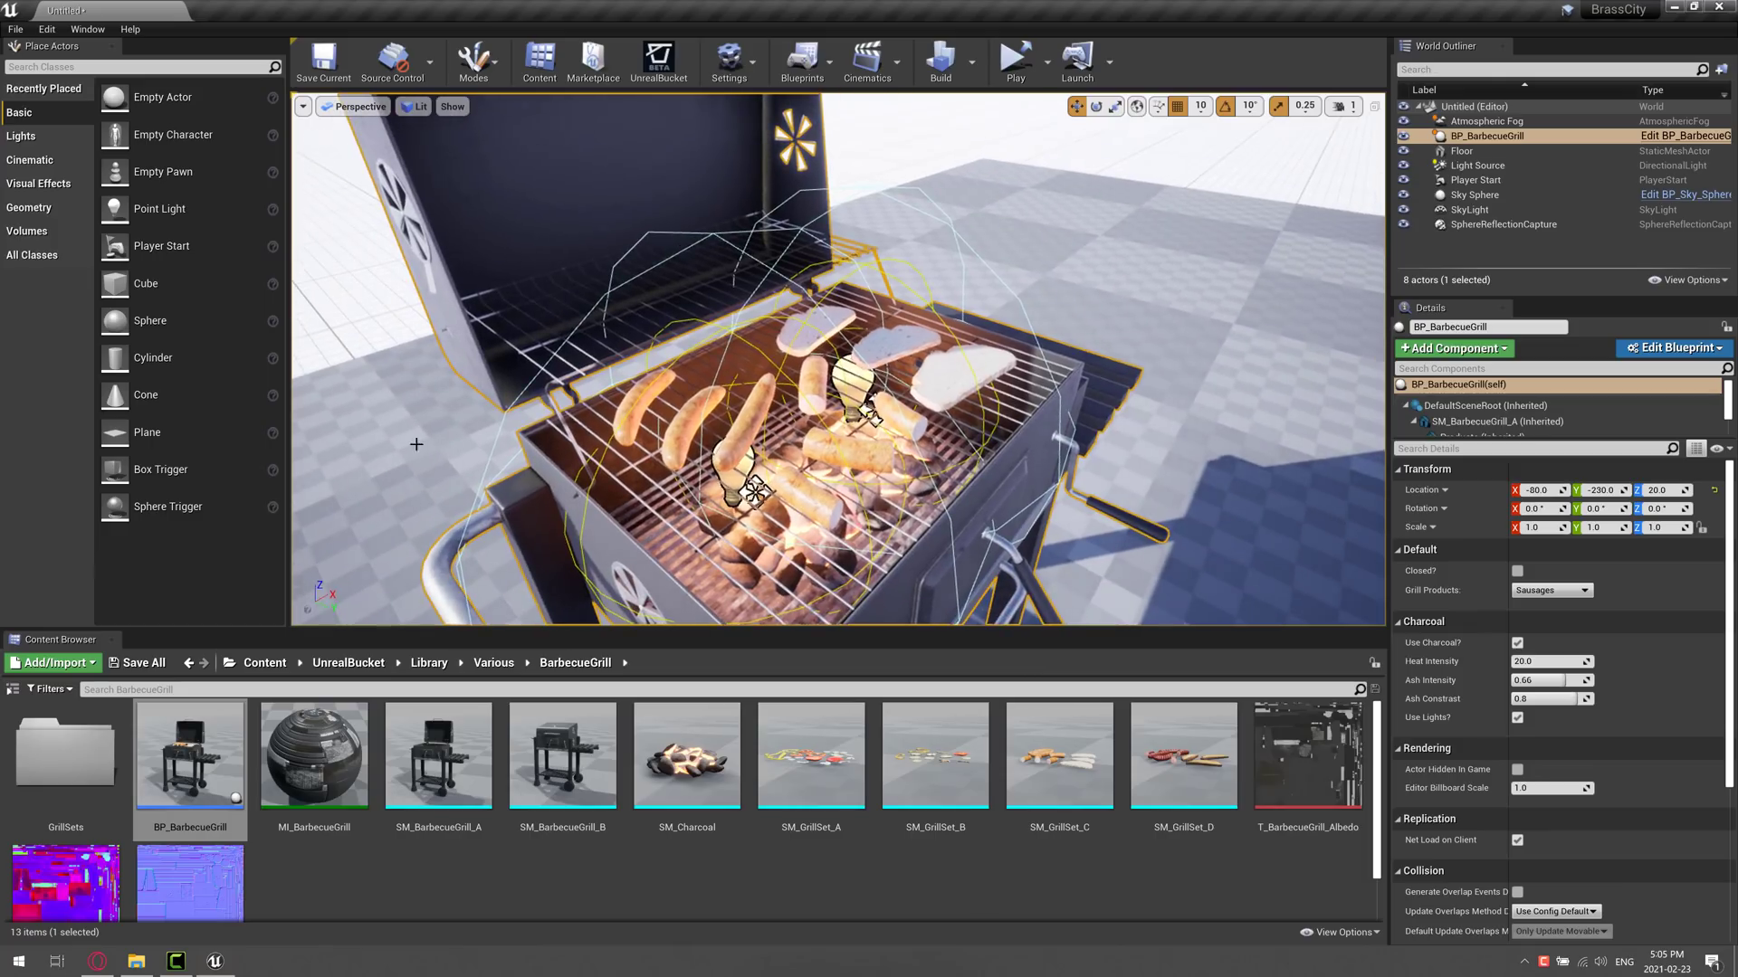
Inspect the BP_BarbecueGrill Construction Script and Products component, then close the Blueprint
click(1678, 349)
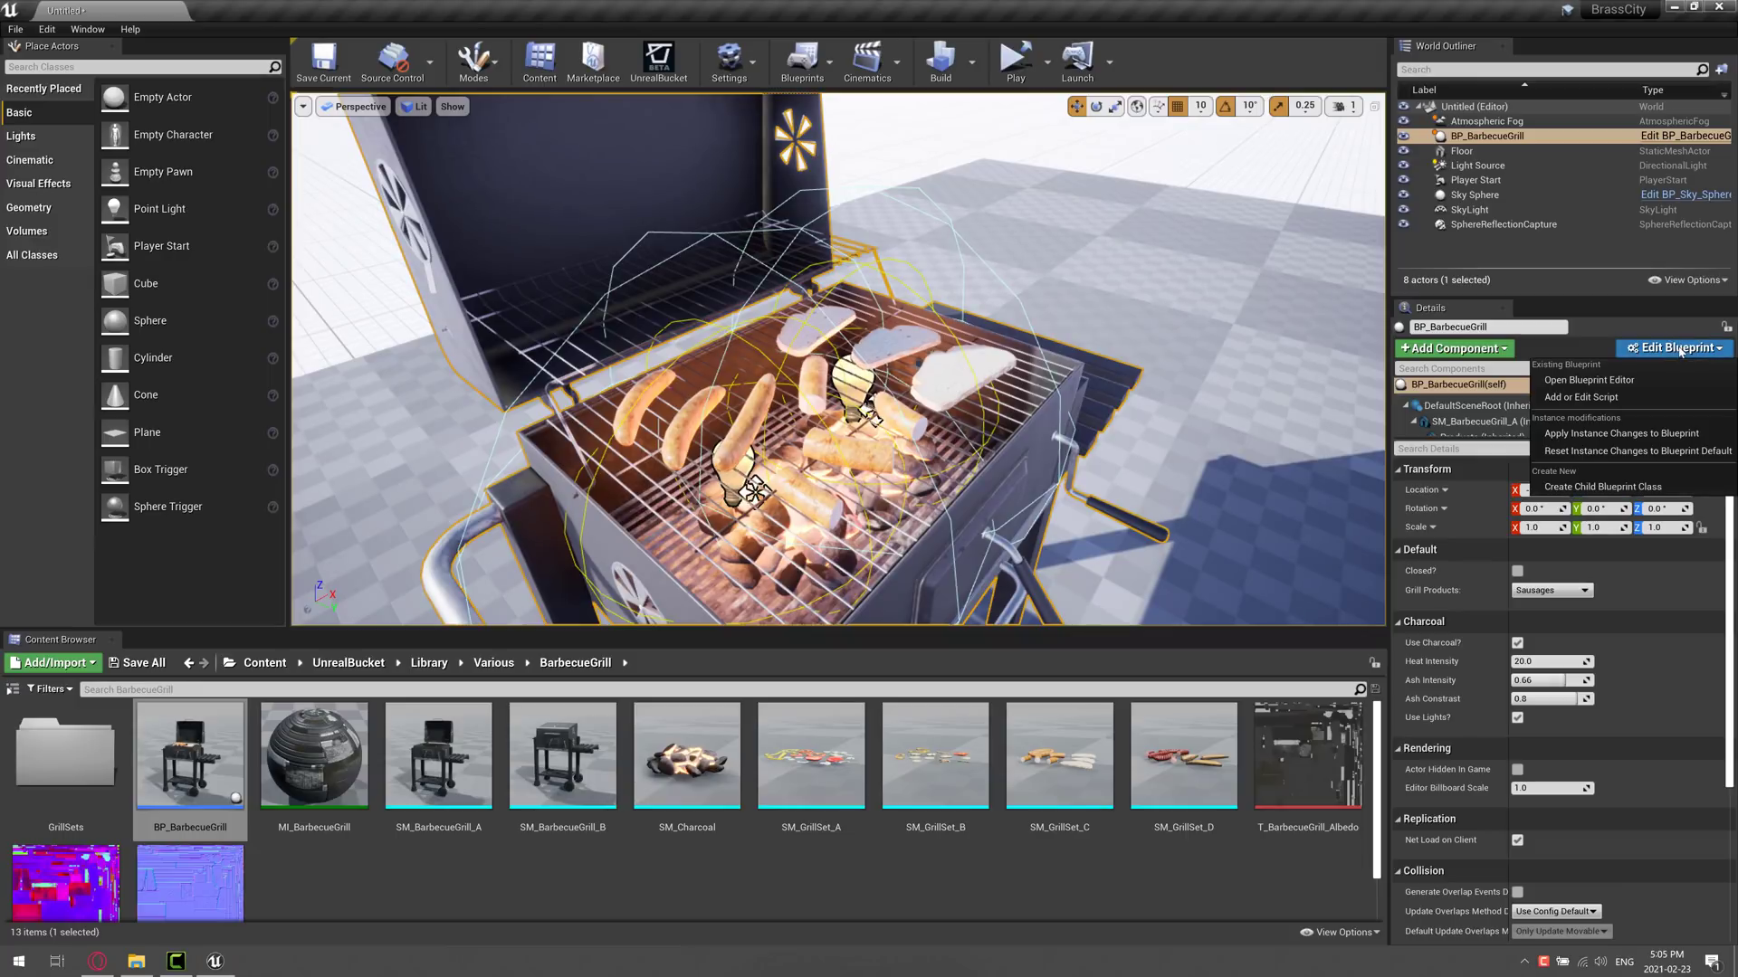
click(1617, 381)
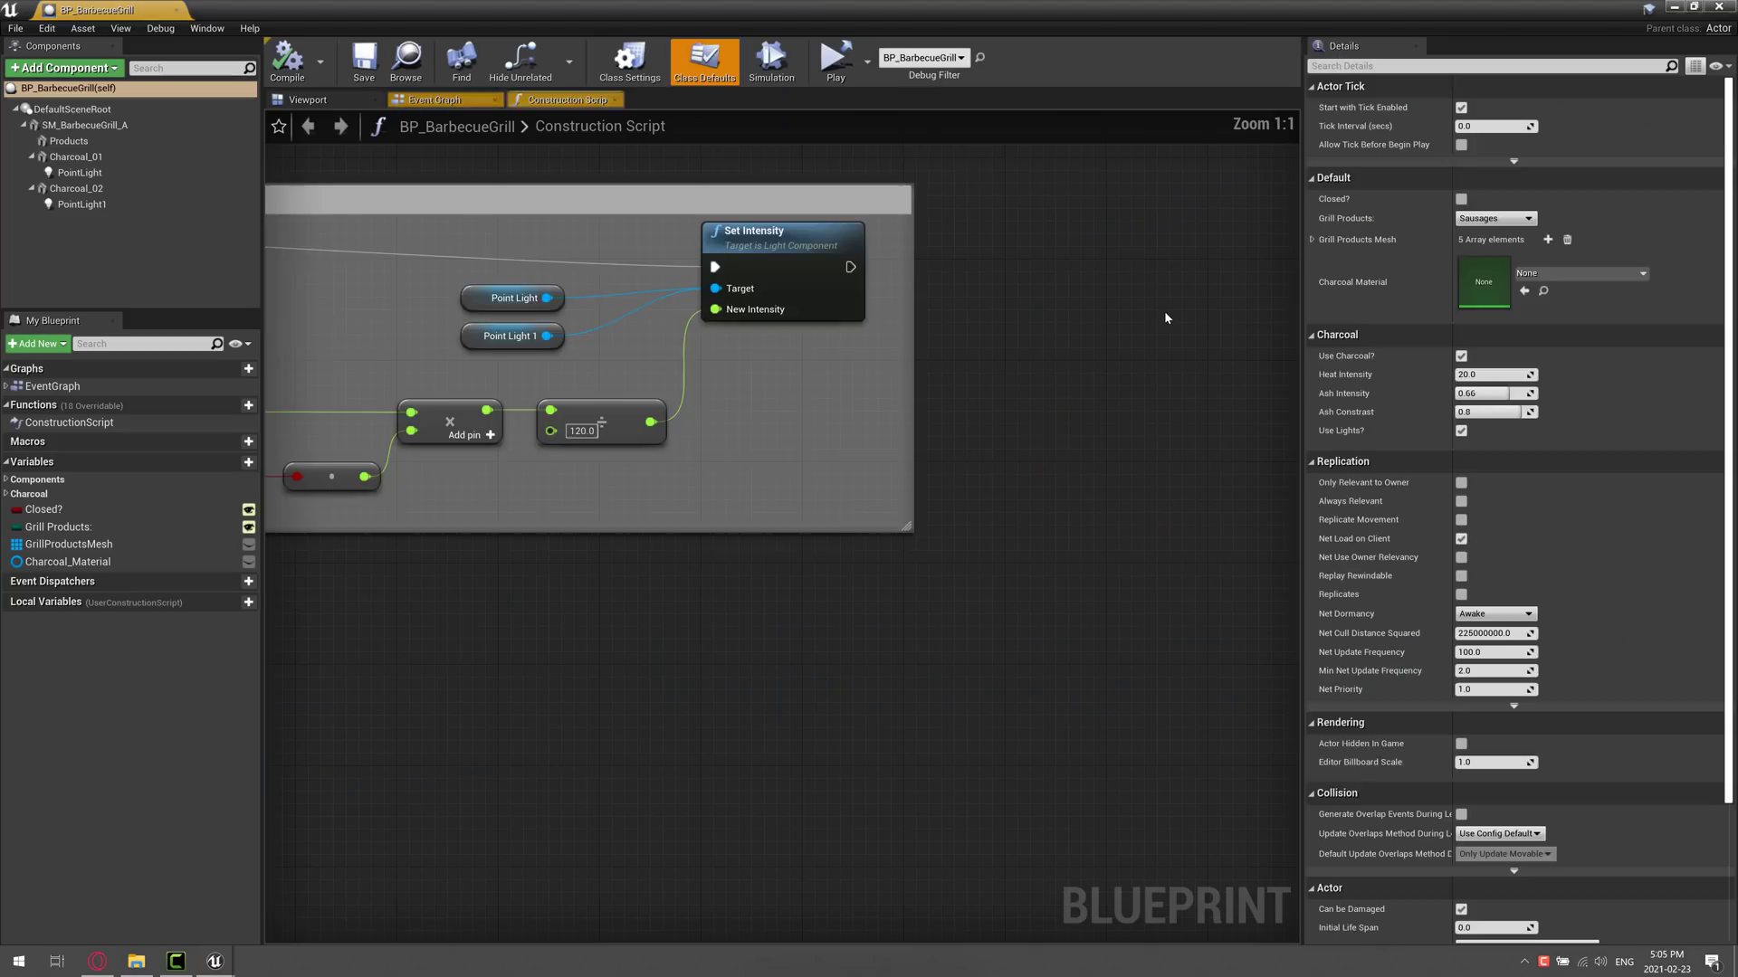
scroll(764, 688, down, 5)
right_drag(774, 678, 835, 697)
scroll(905, 693, down, 2)
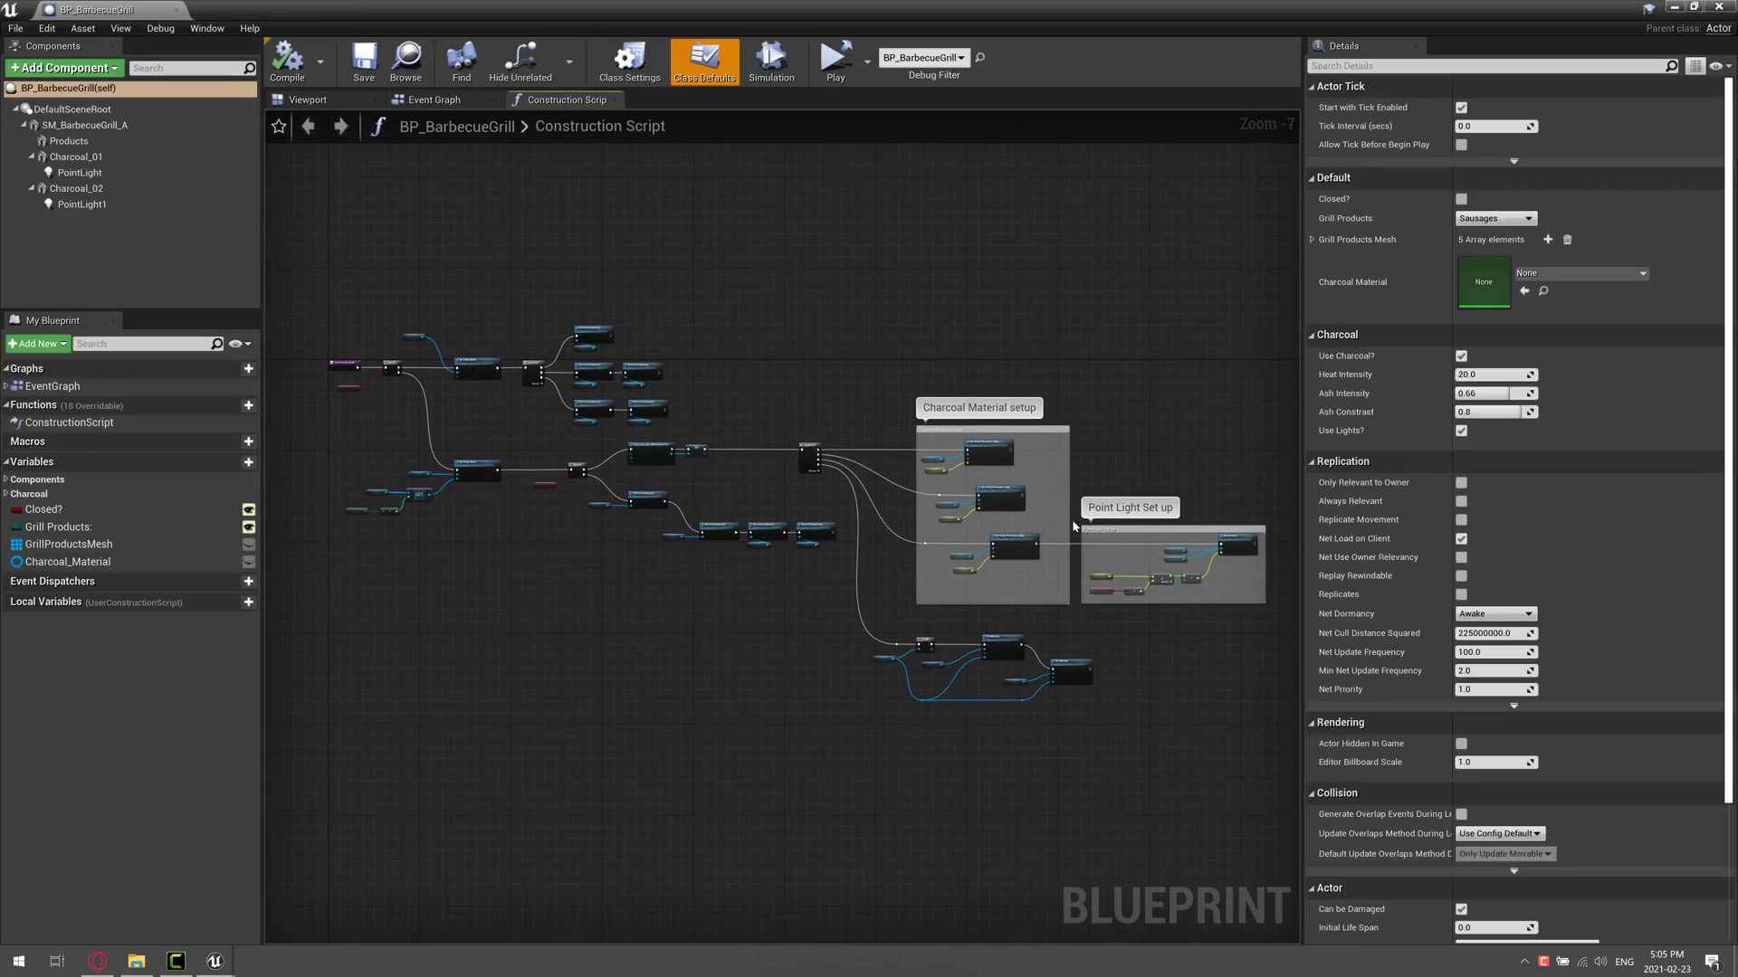
right_drag(1016, 512, 1093, 476)
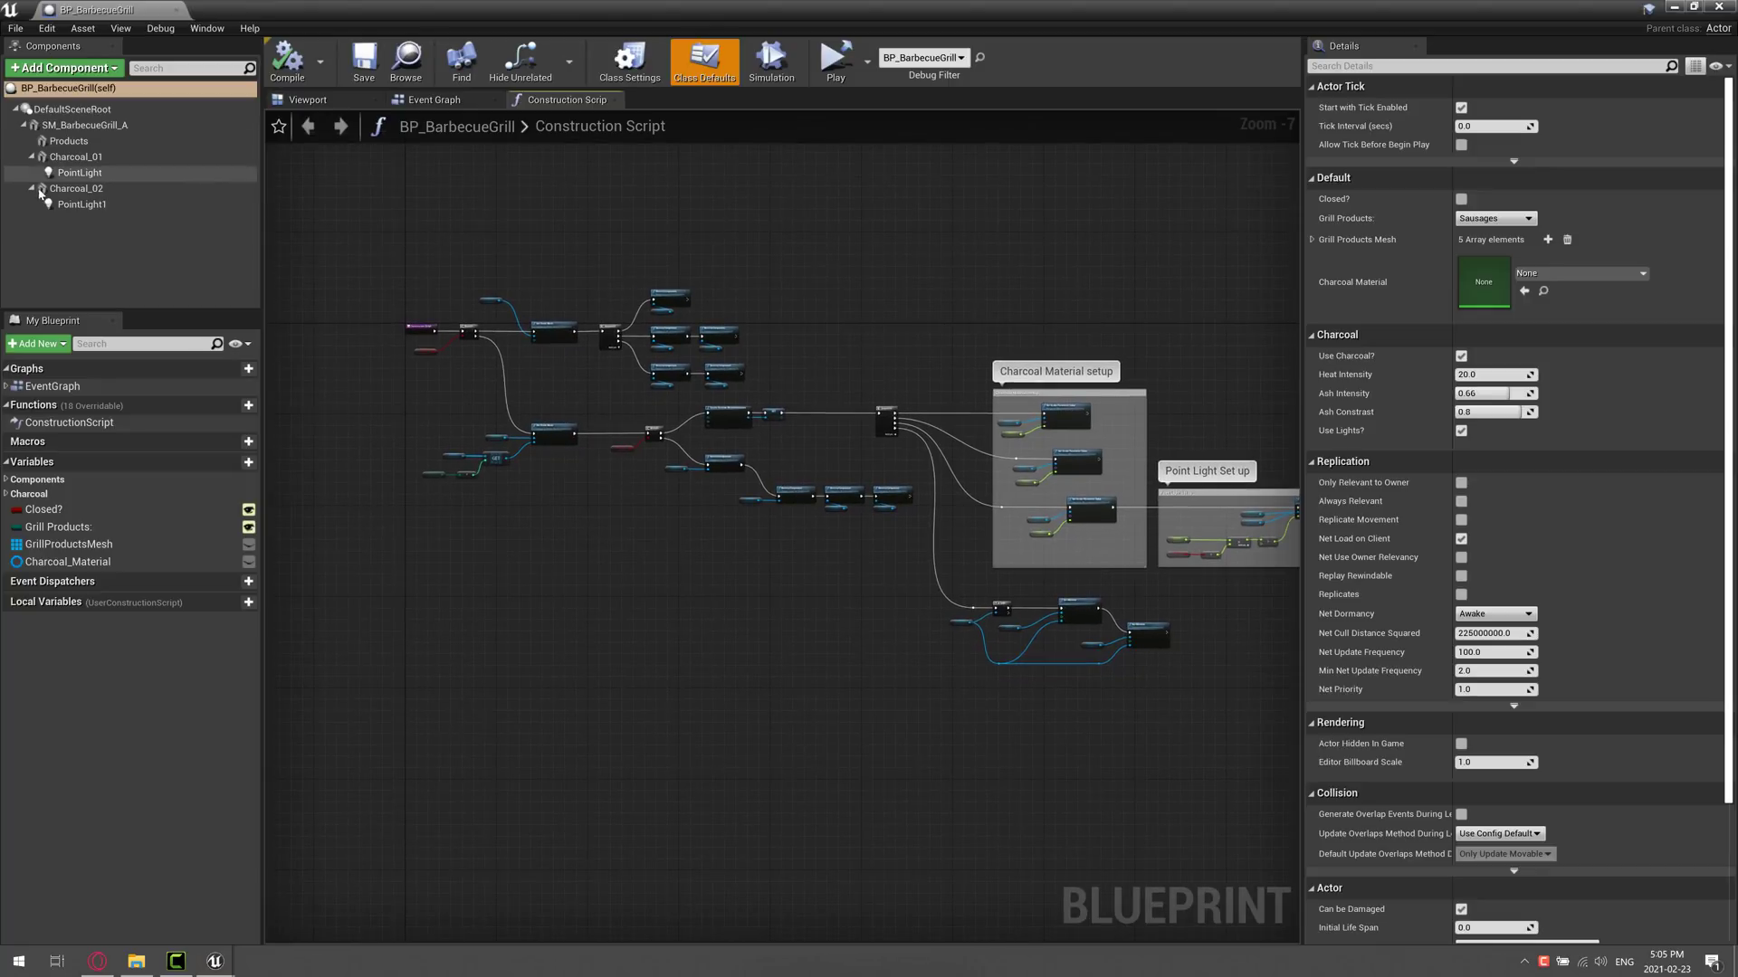
click(68, 145)
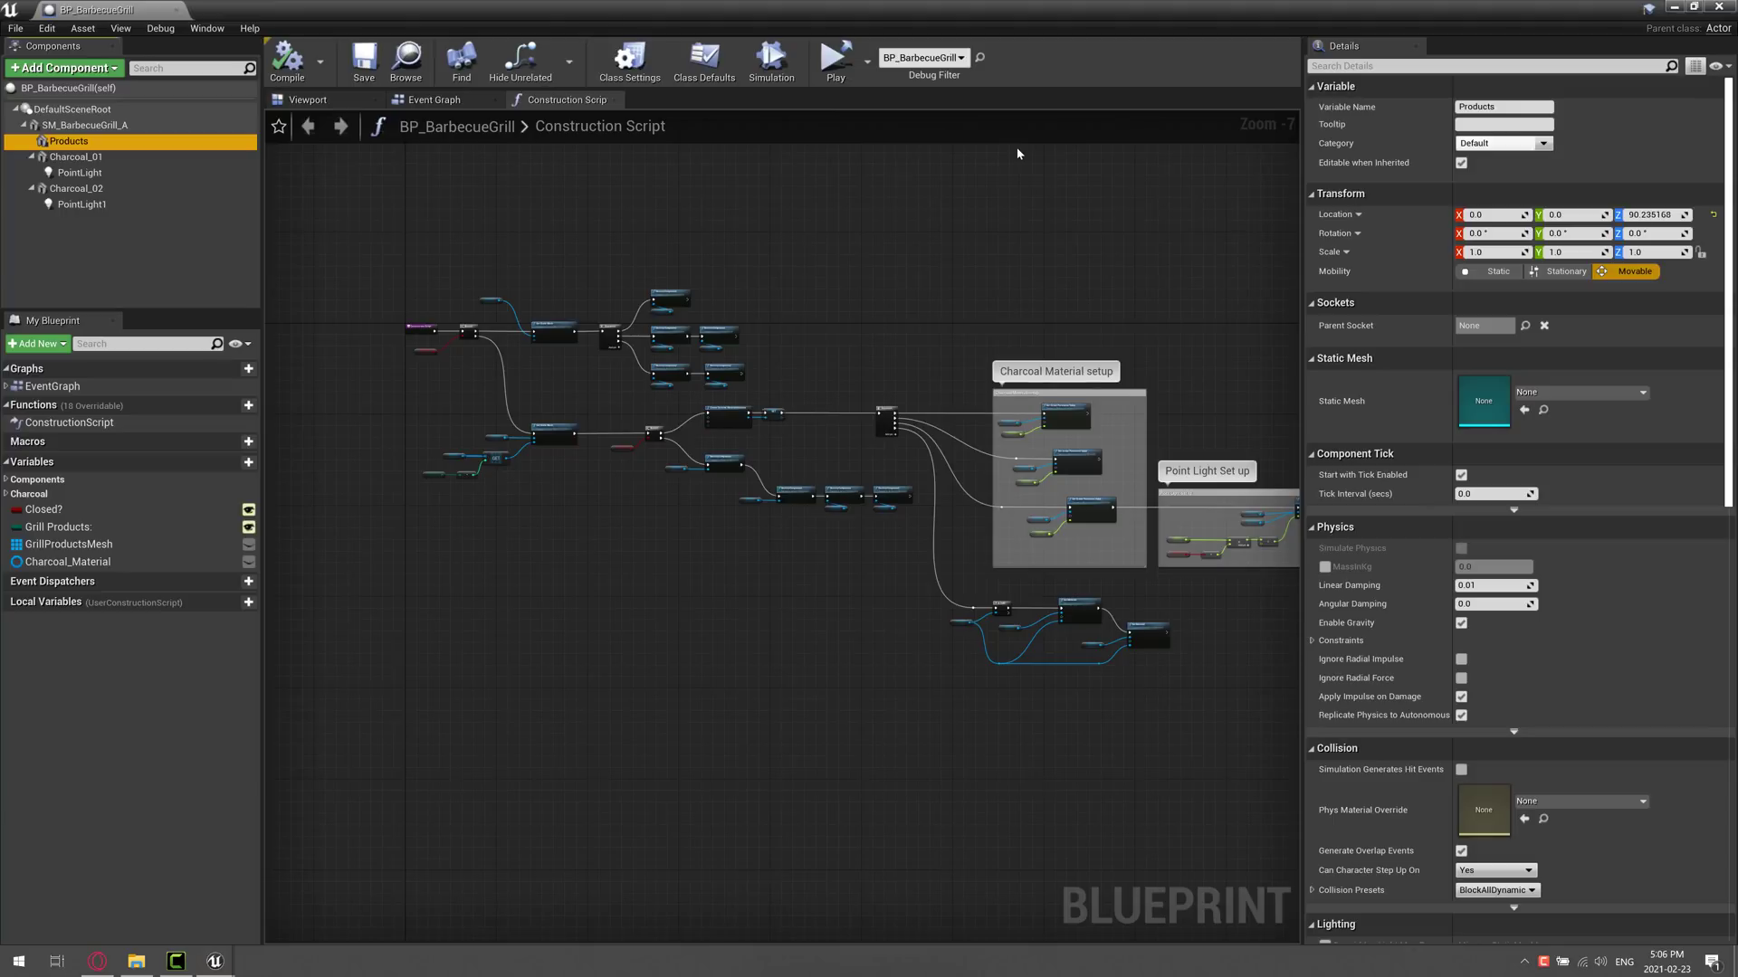
click(179, 9)
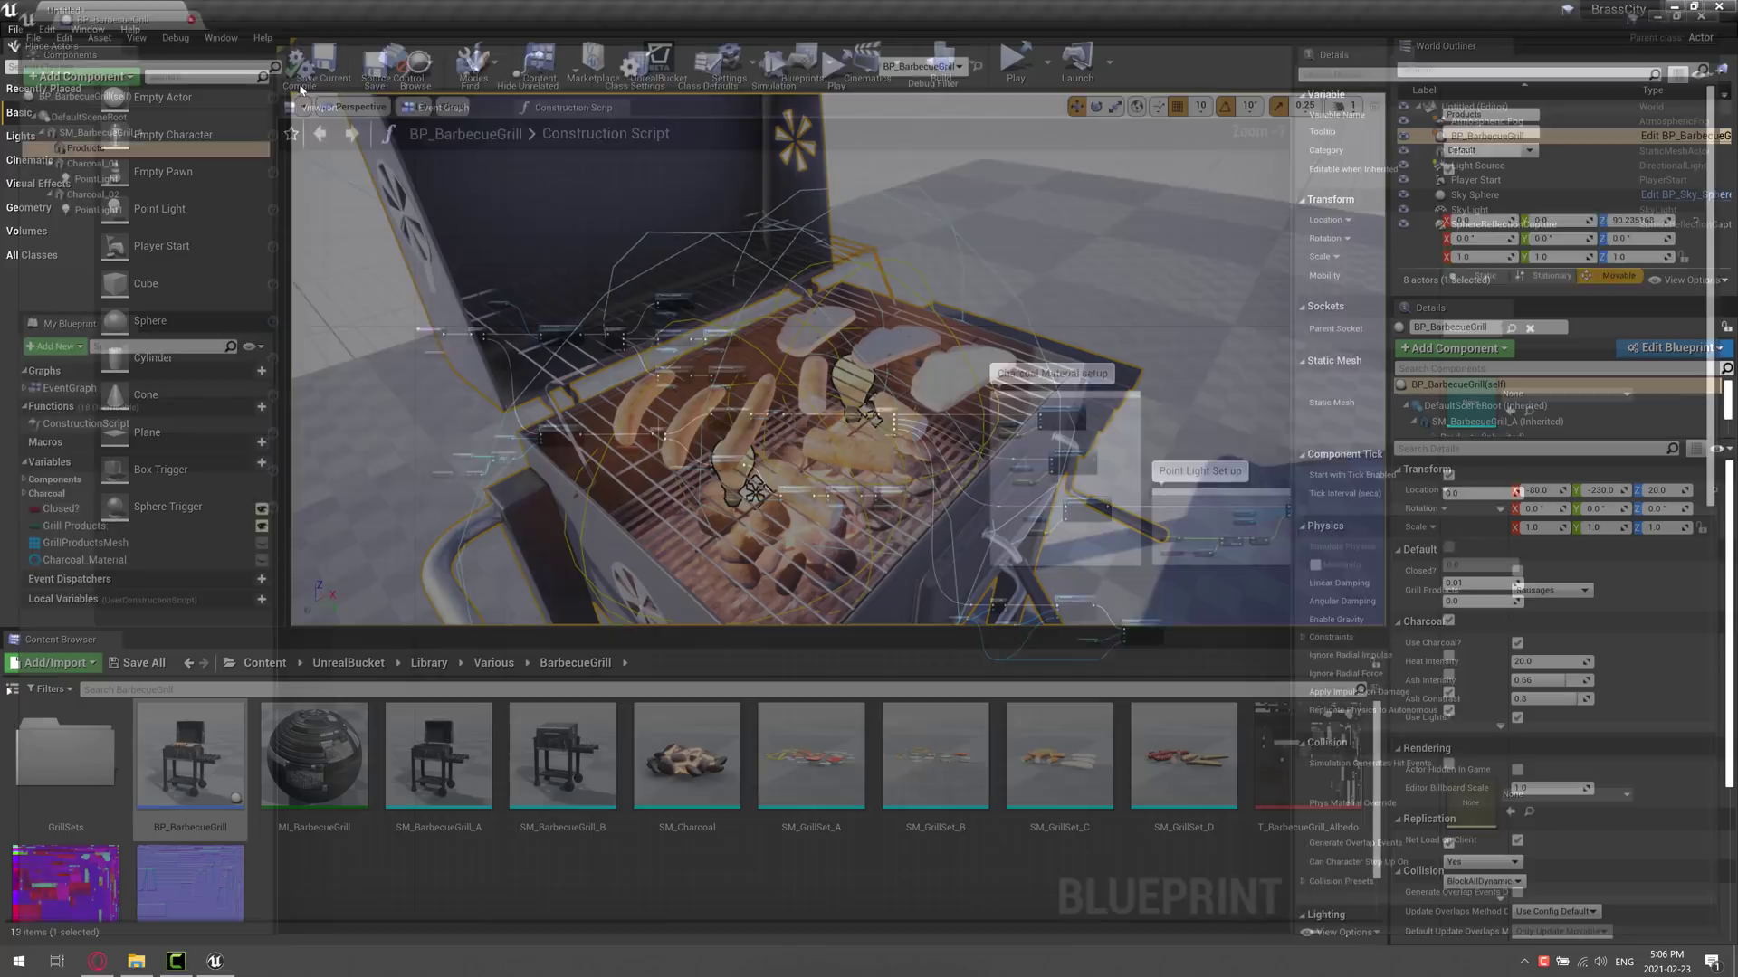
Place SM_Umbrella_Open at 150, -230, 20 and SM_Umbrella_Closed at 180, -160, 20
right_drag(837, 362, 871, 357)
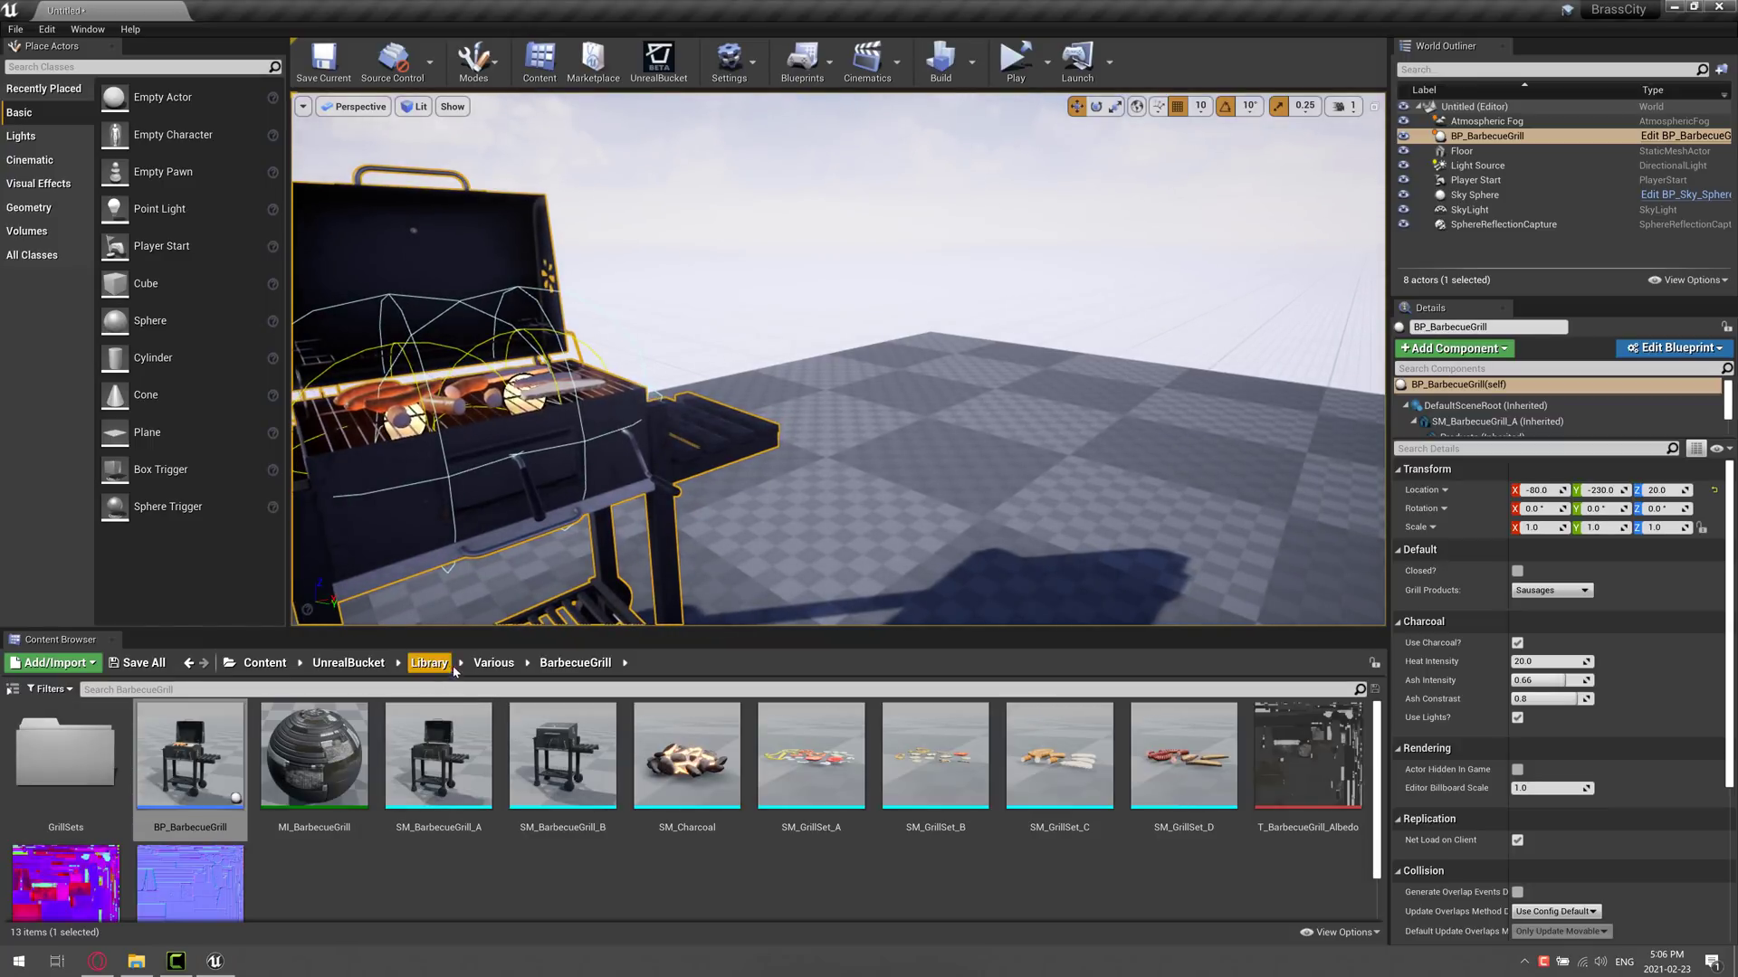
click(493, 663)
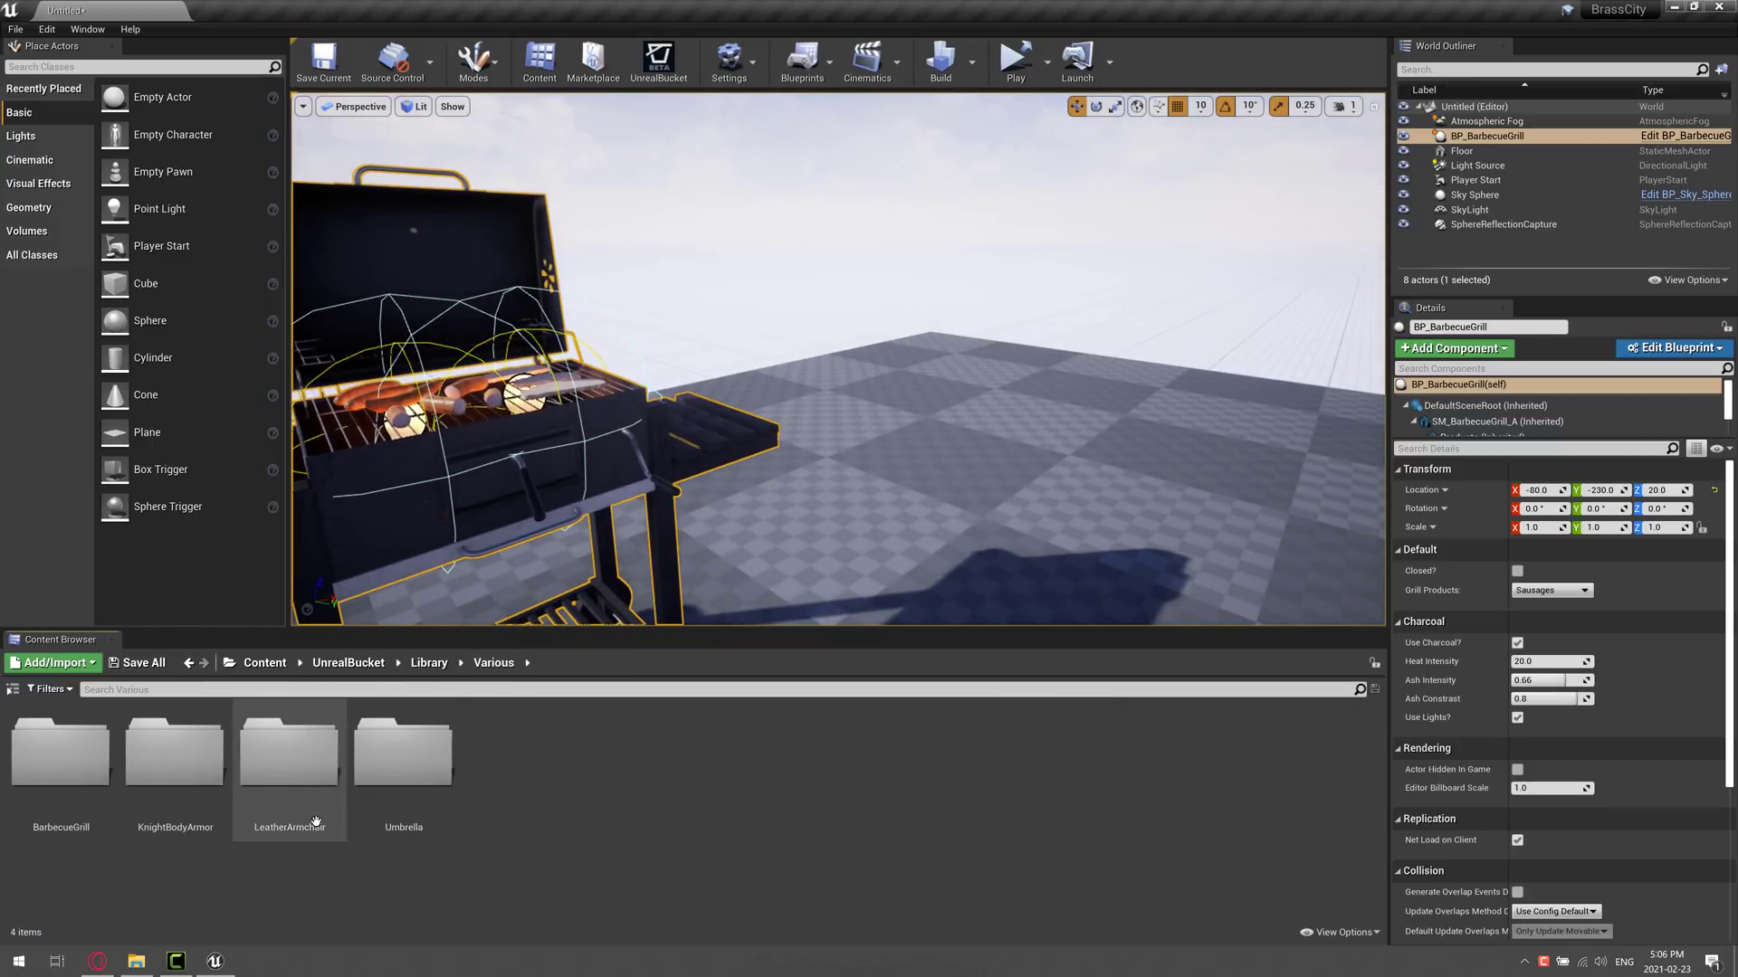
double_click(404, 758)
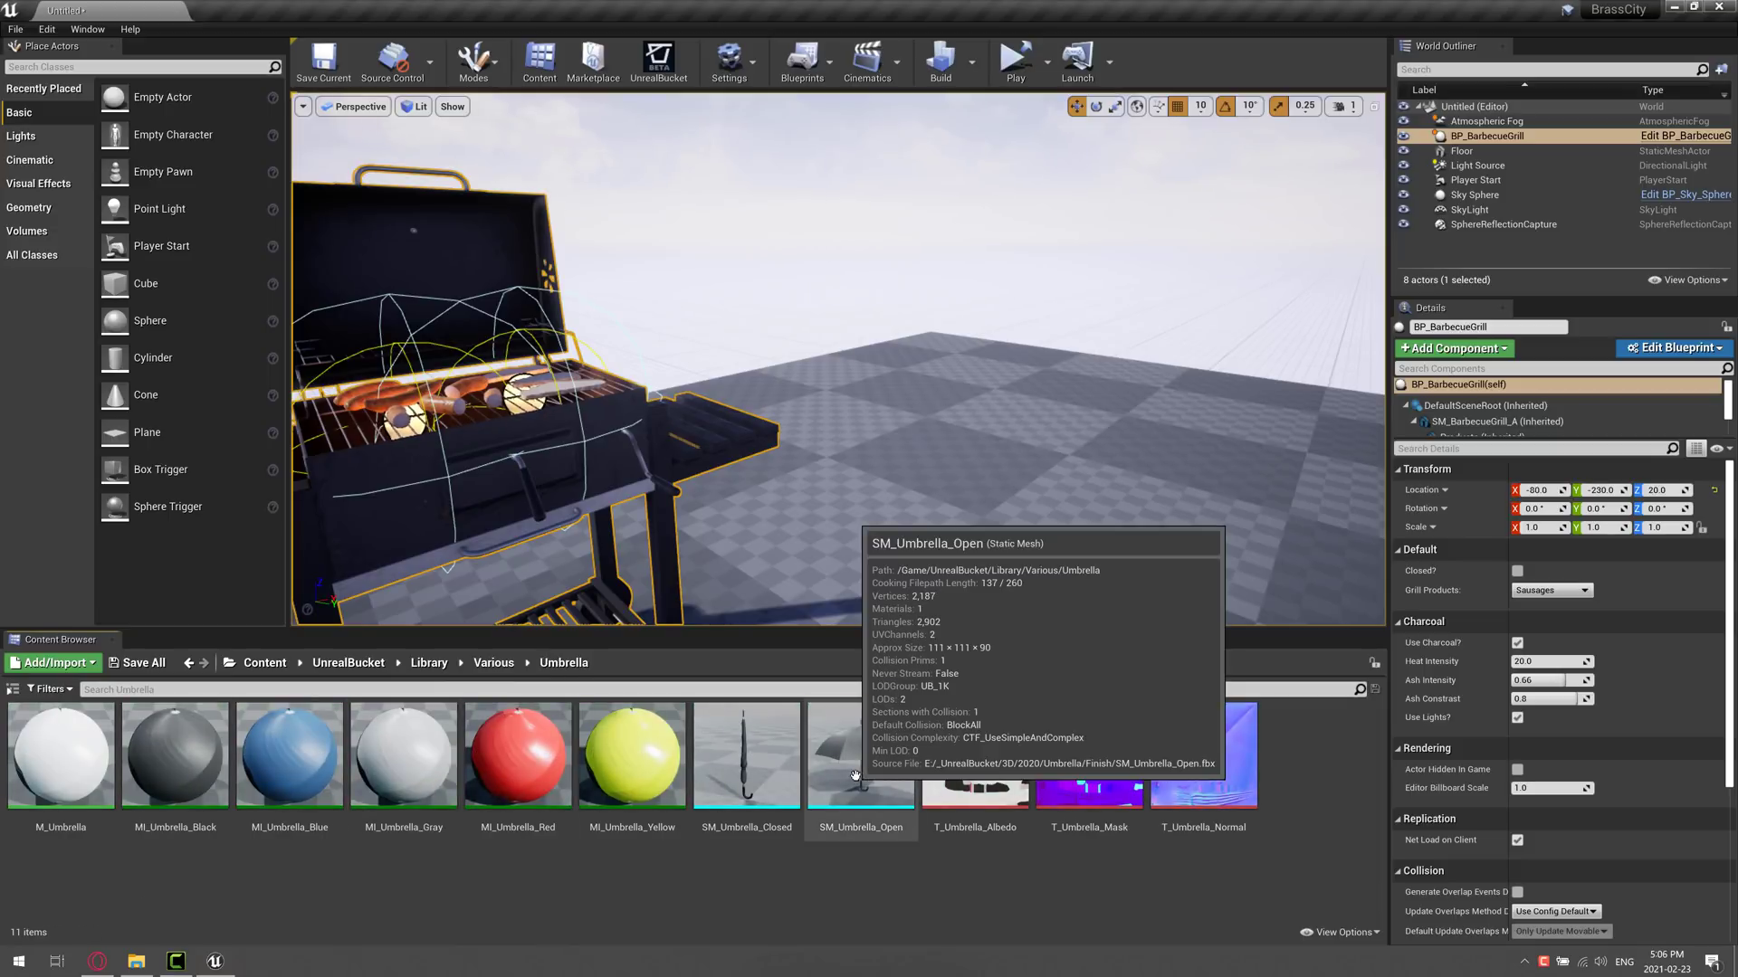
drag(860, 752, 982, 457)
drag(795, 730, 1136, 486)
middle_drag(814, 512, 996, 512)
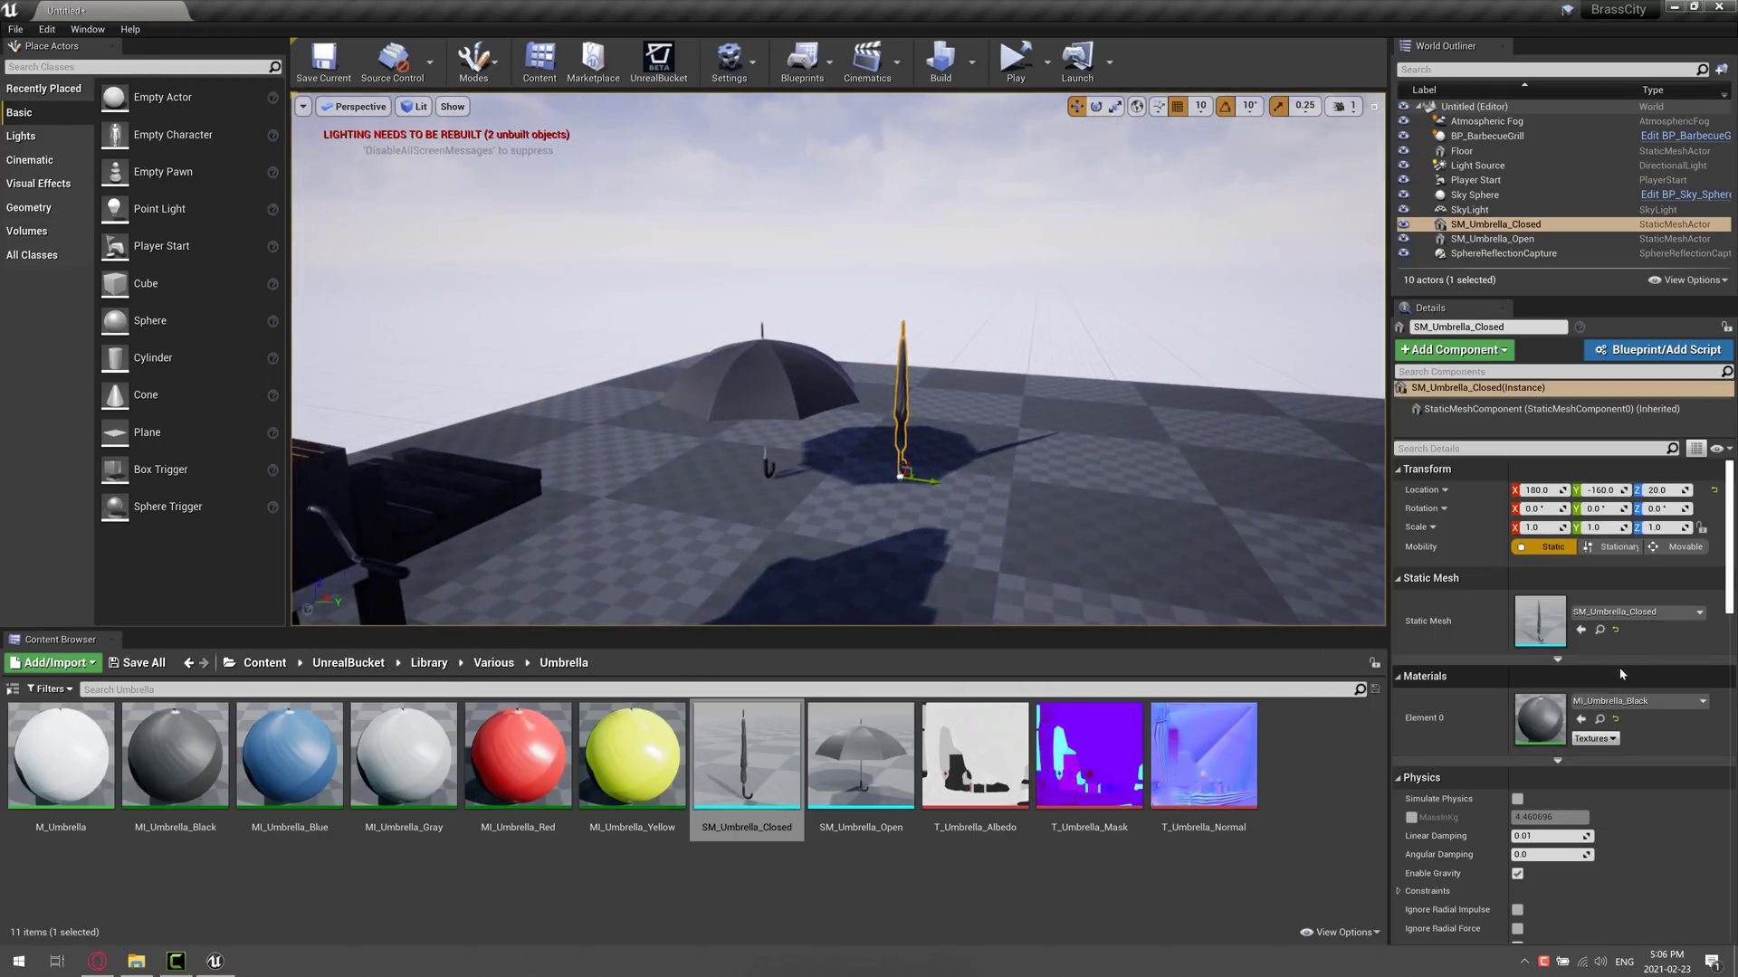
click(784, 360)
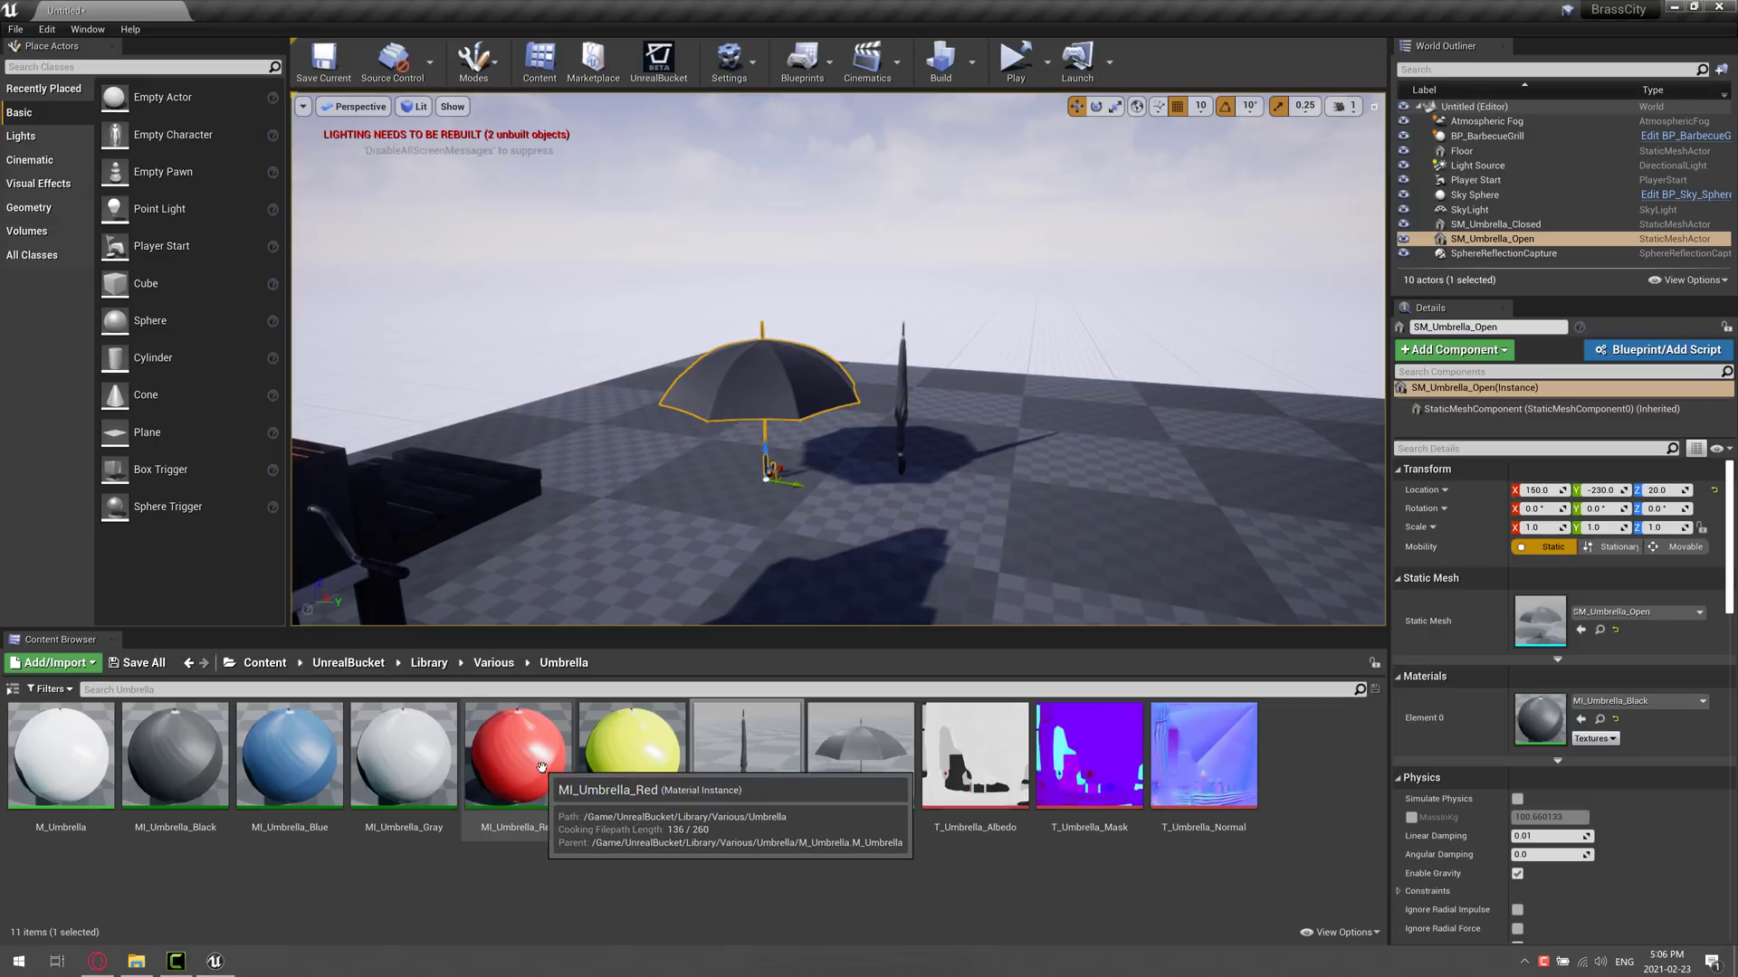
Assign MI_Umbrella_Blue to the open umbrella's Element 0 and change its Color to magenta
drag(518, 760, 1559, 697)
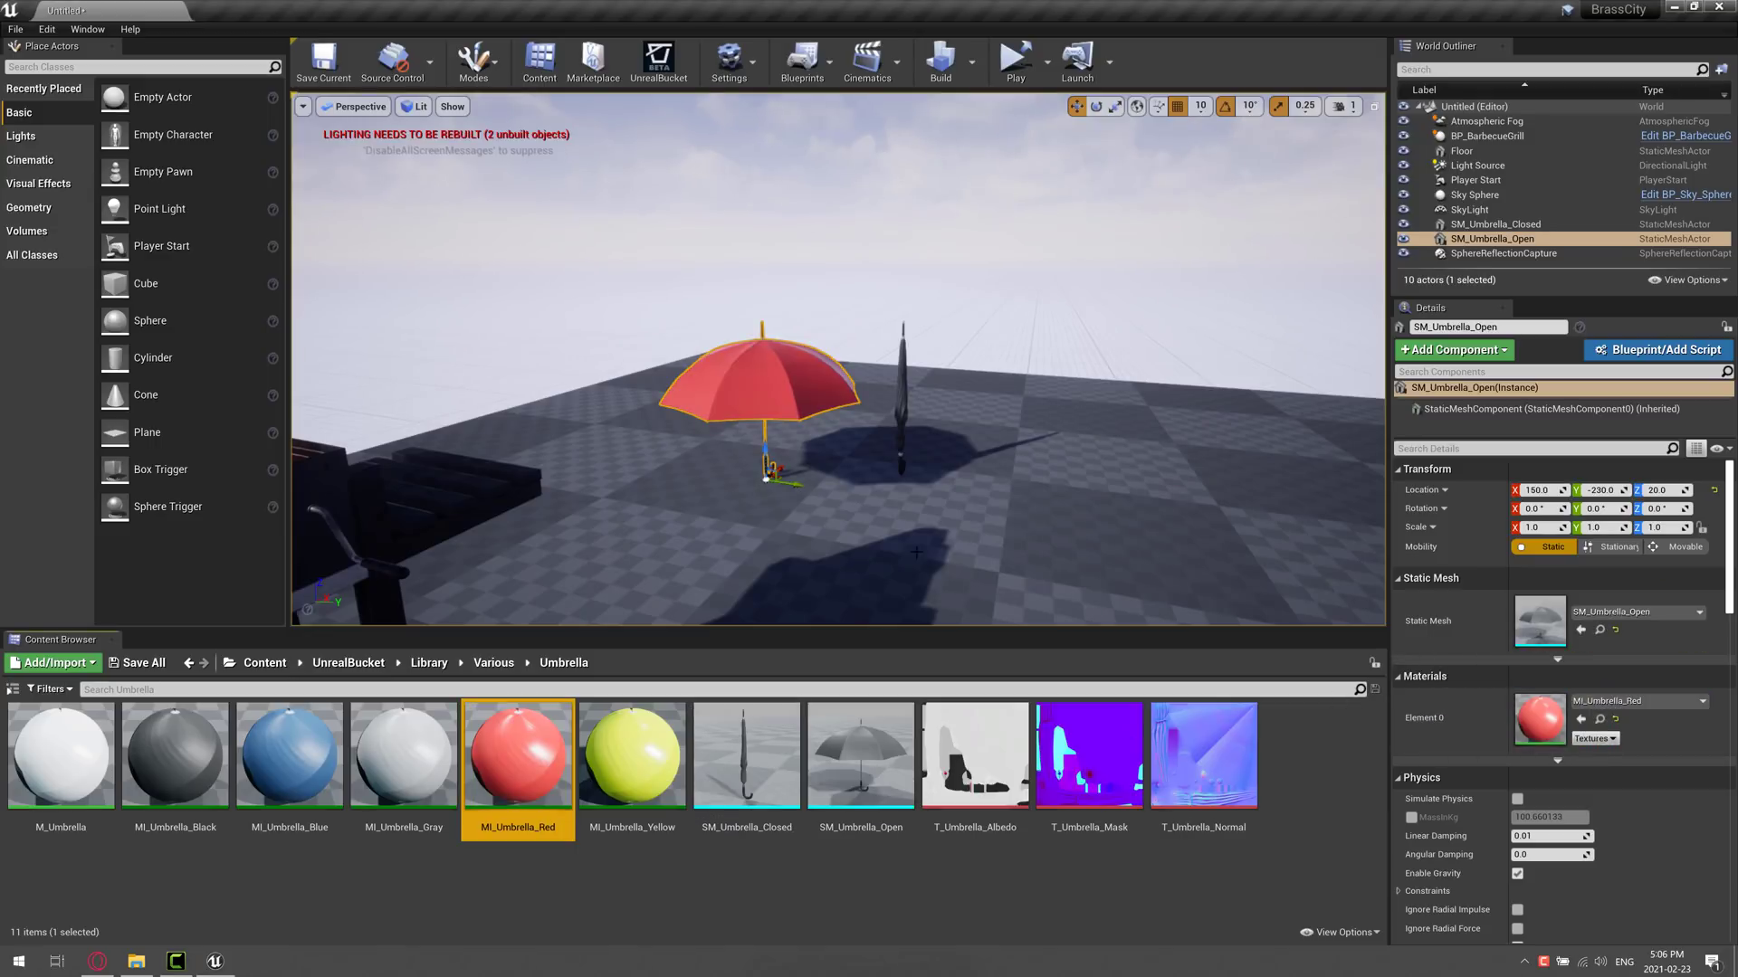
drag(289, 765, 1560, 708)
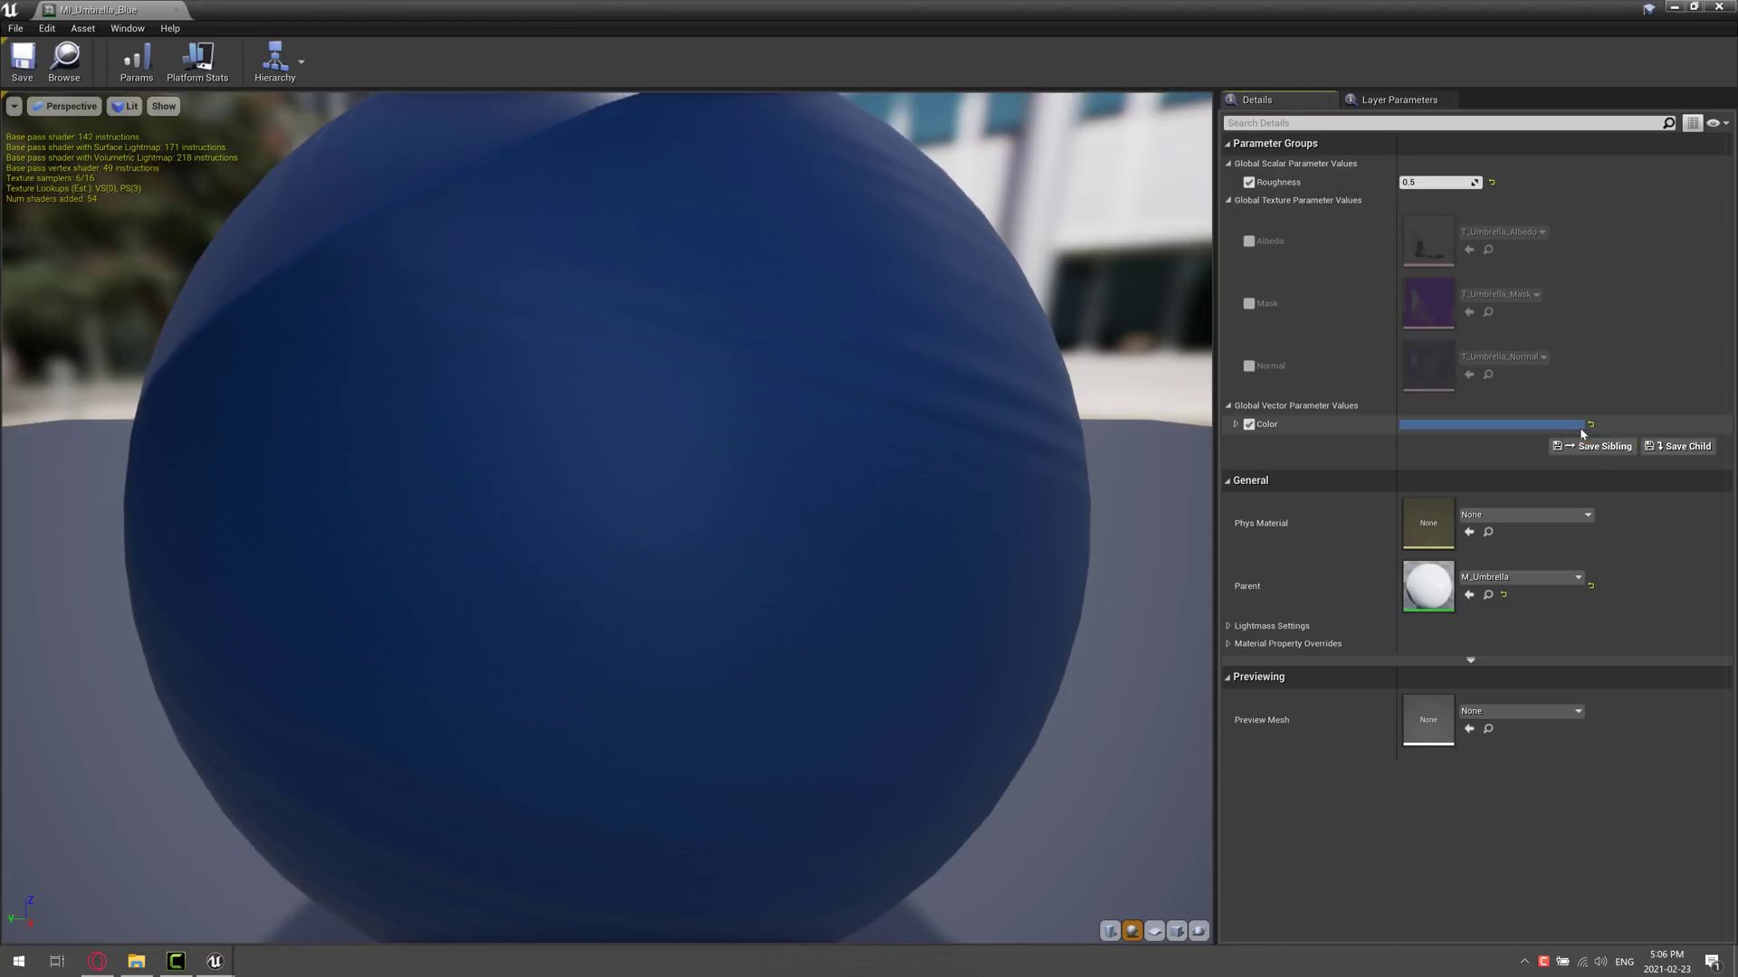
click(1539, 424)
drag(1318, 515, 1349, 489)
drag(1450, 590, 1451, 504)
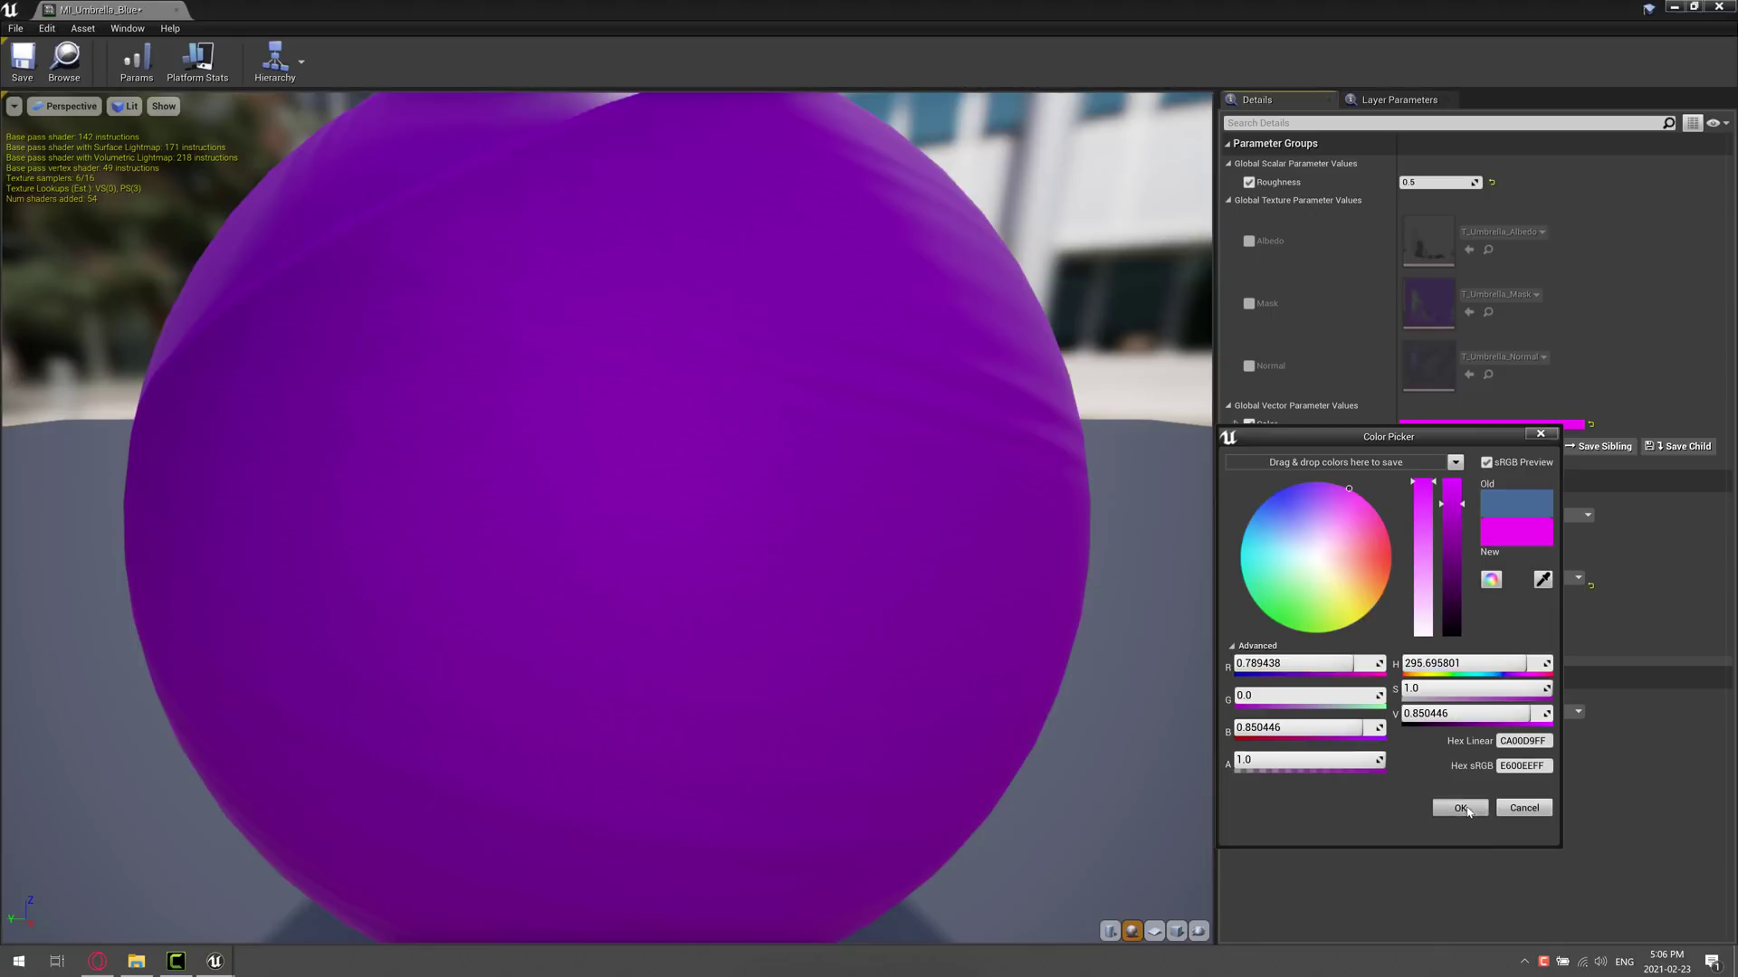
click(1461, 809)
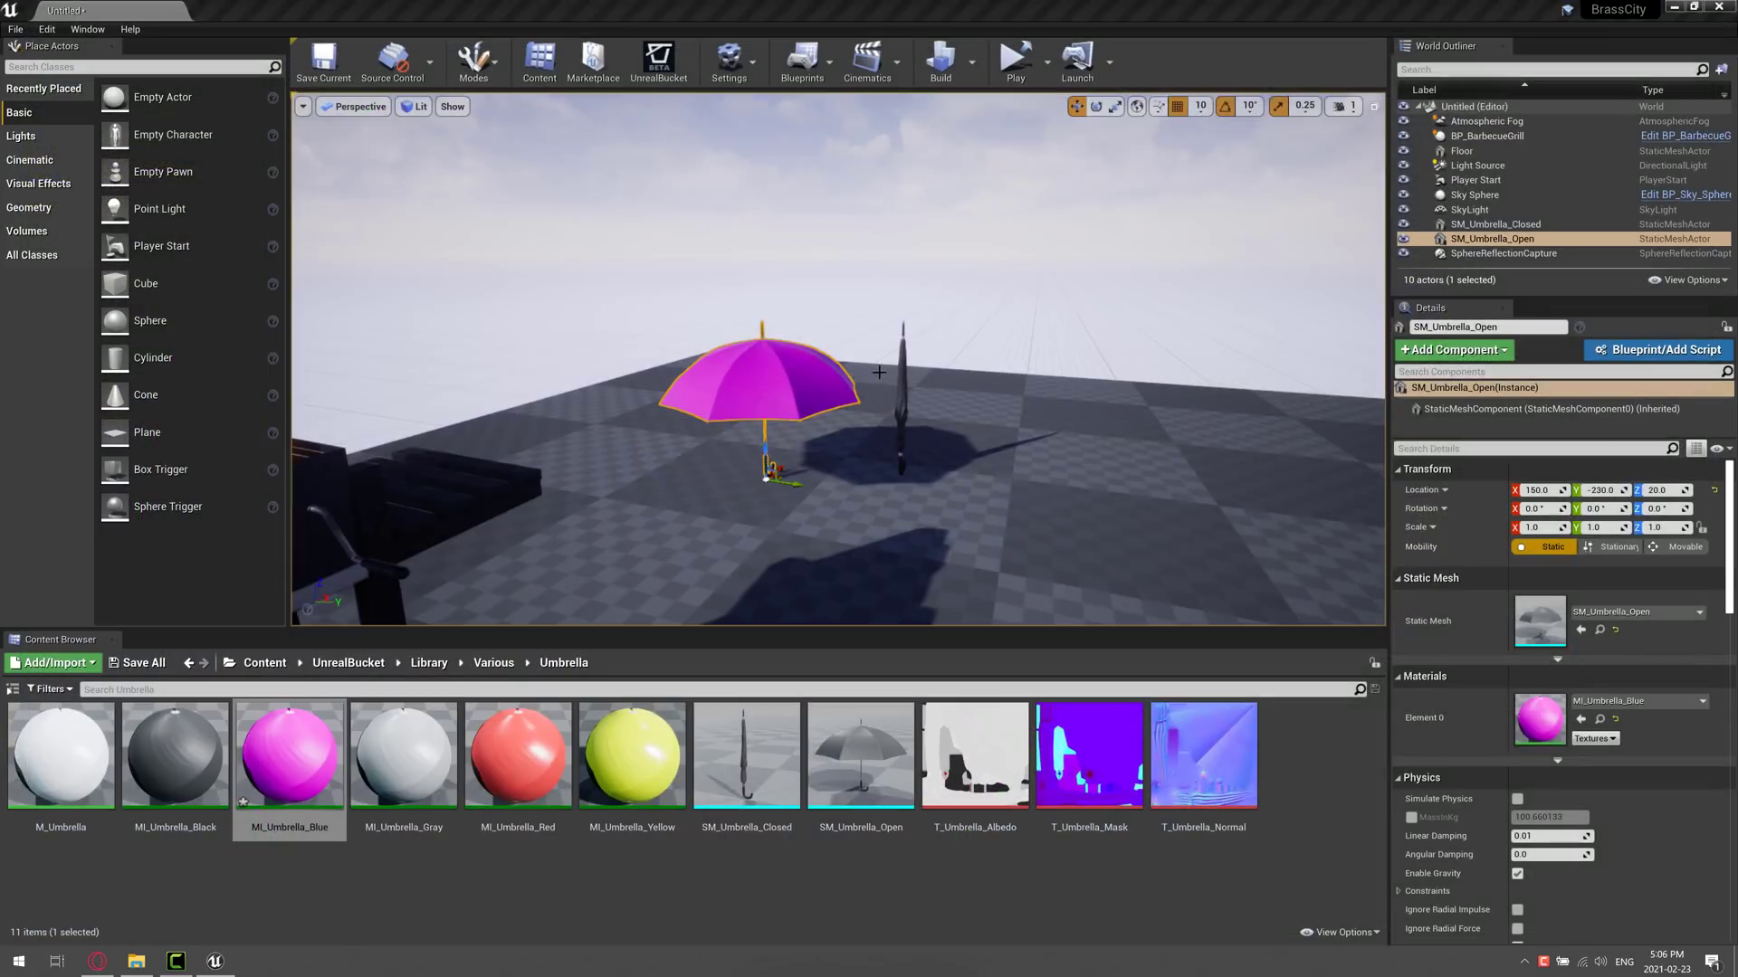
drag(878, 372, 969, 353)
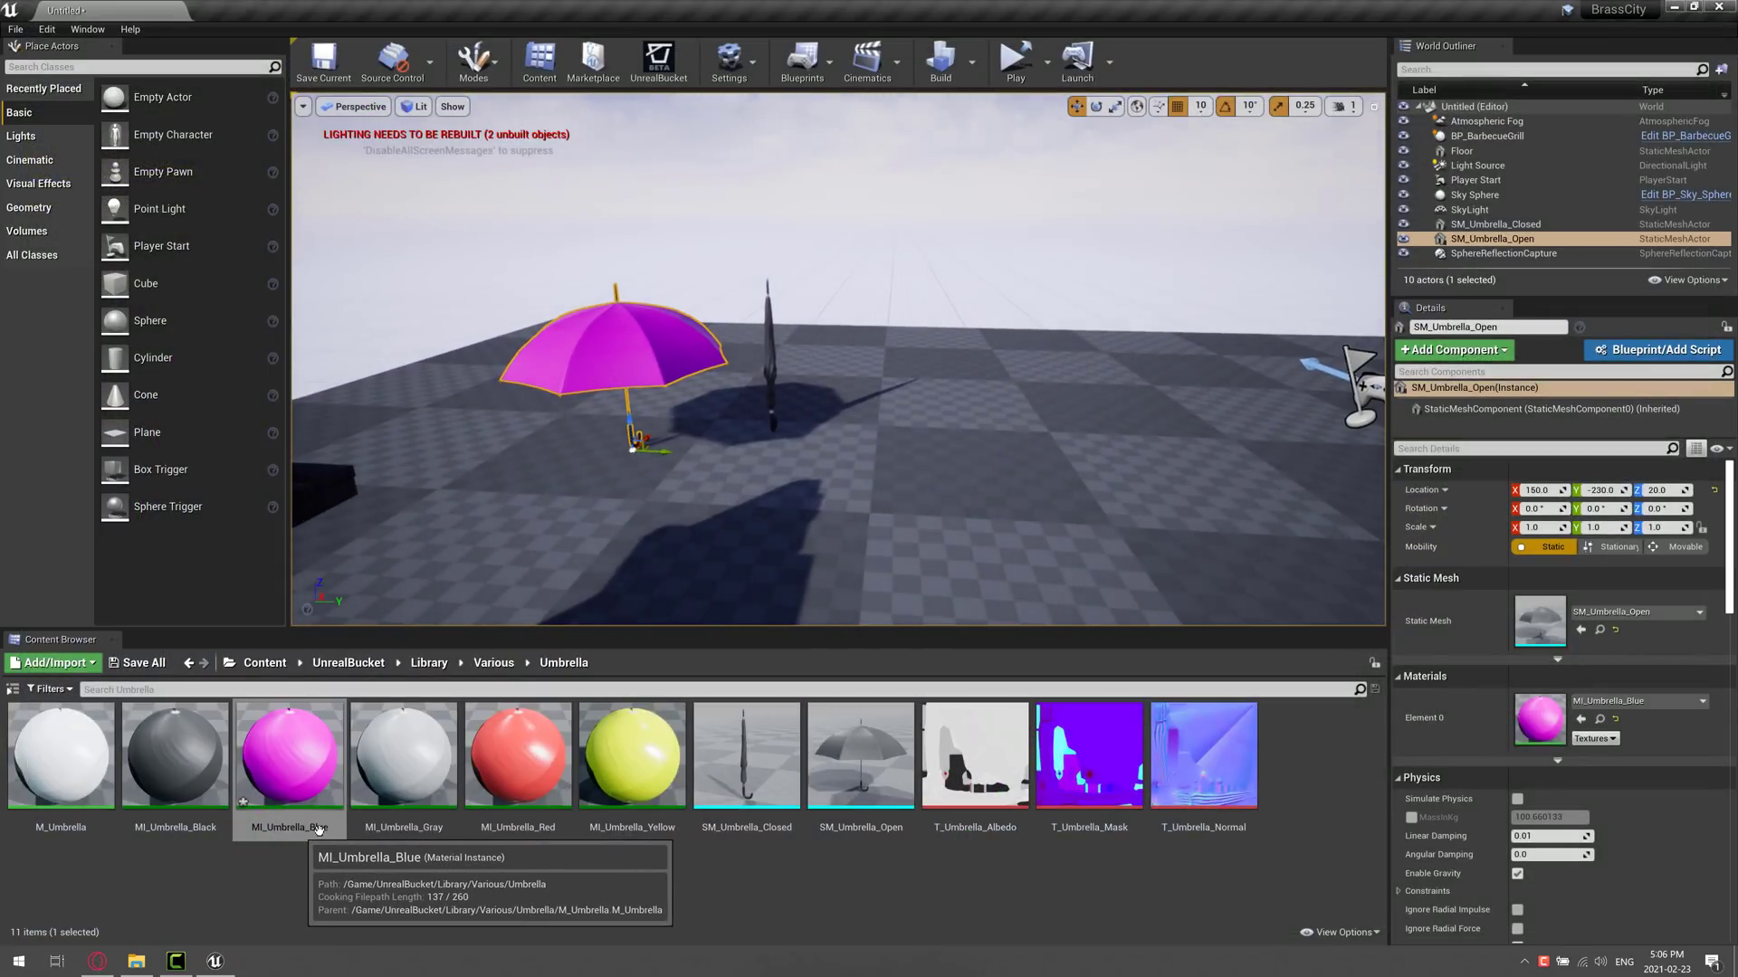
drag(724, 498, 638, 484)
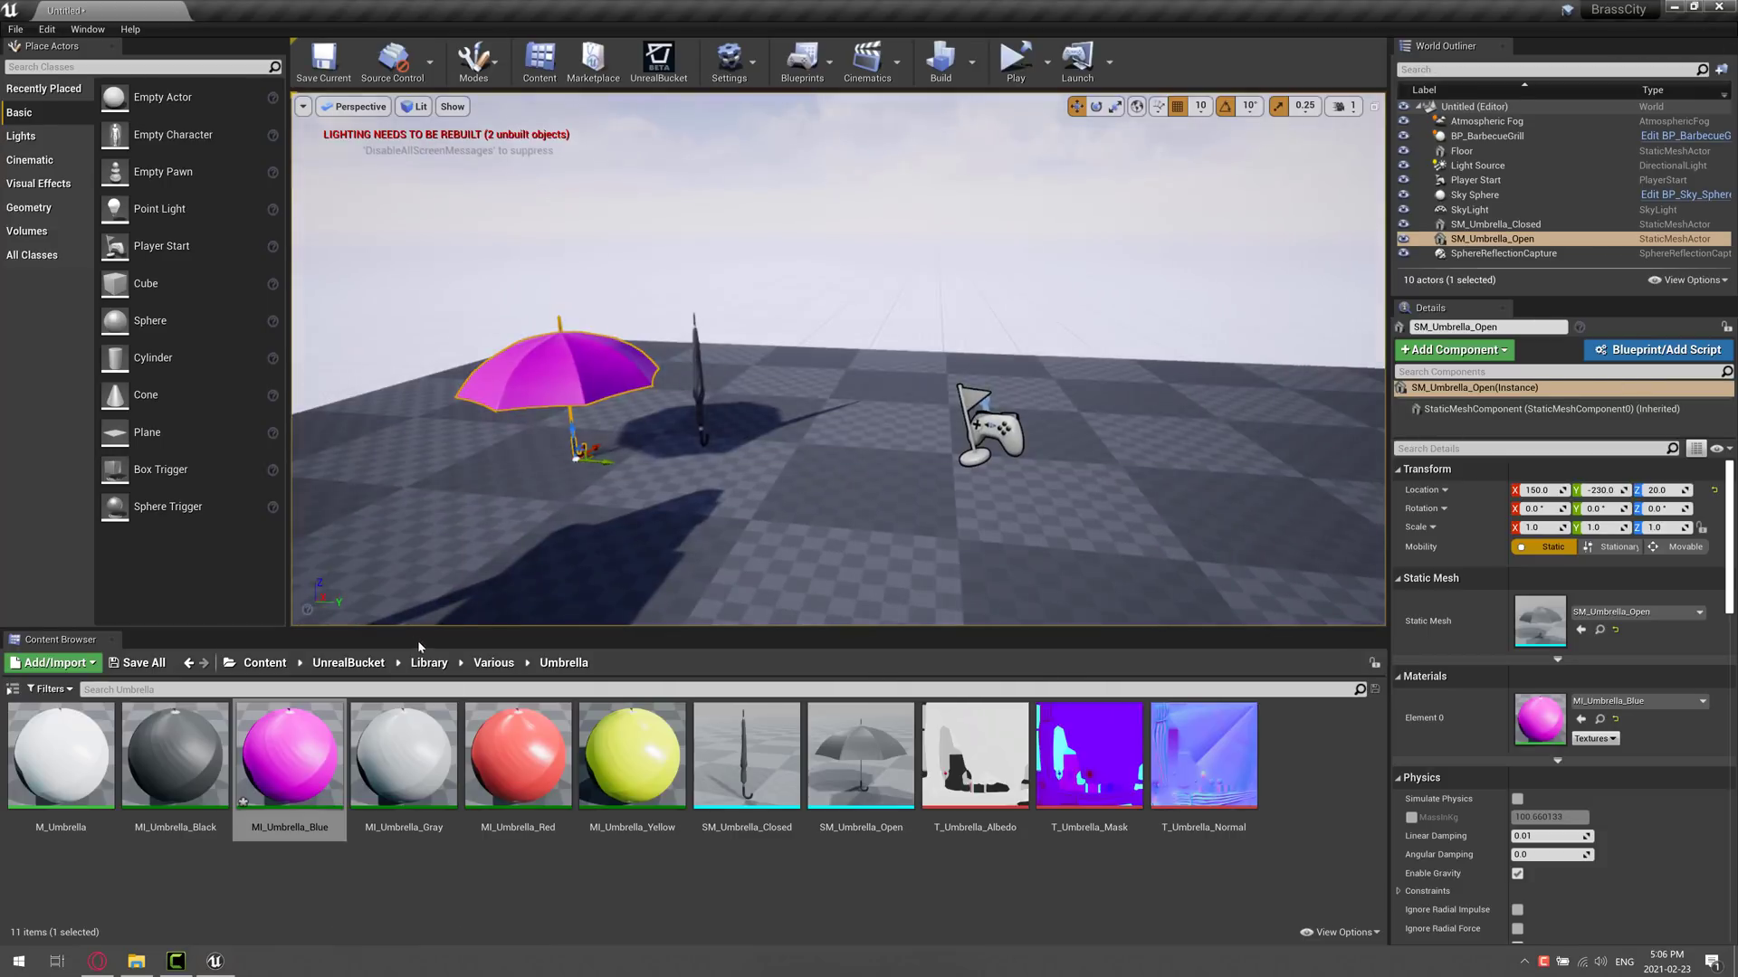
Place SM_Handgun_03, _03_A, _03_B and _03_C from Weapon > Handgun_03 into the level
click(429, 662)
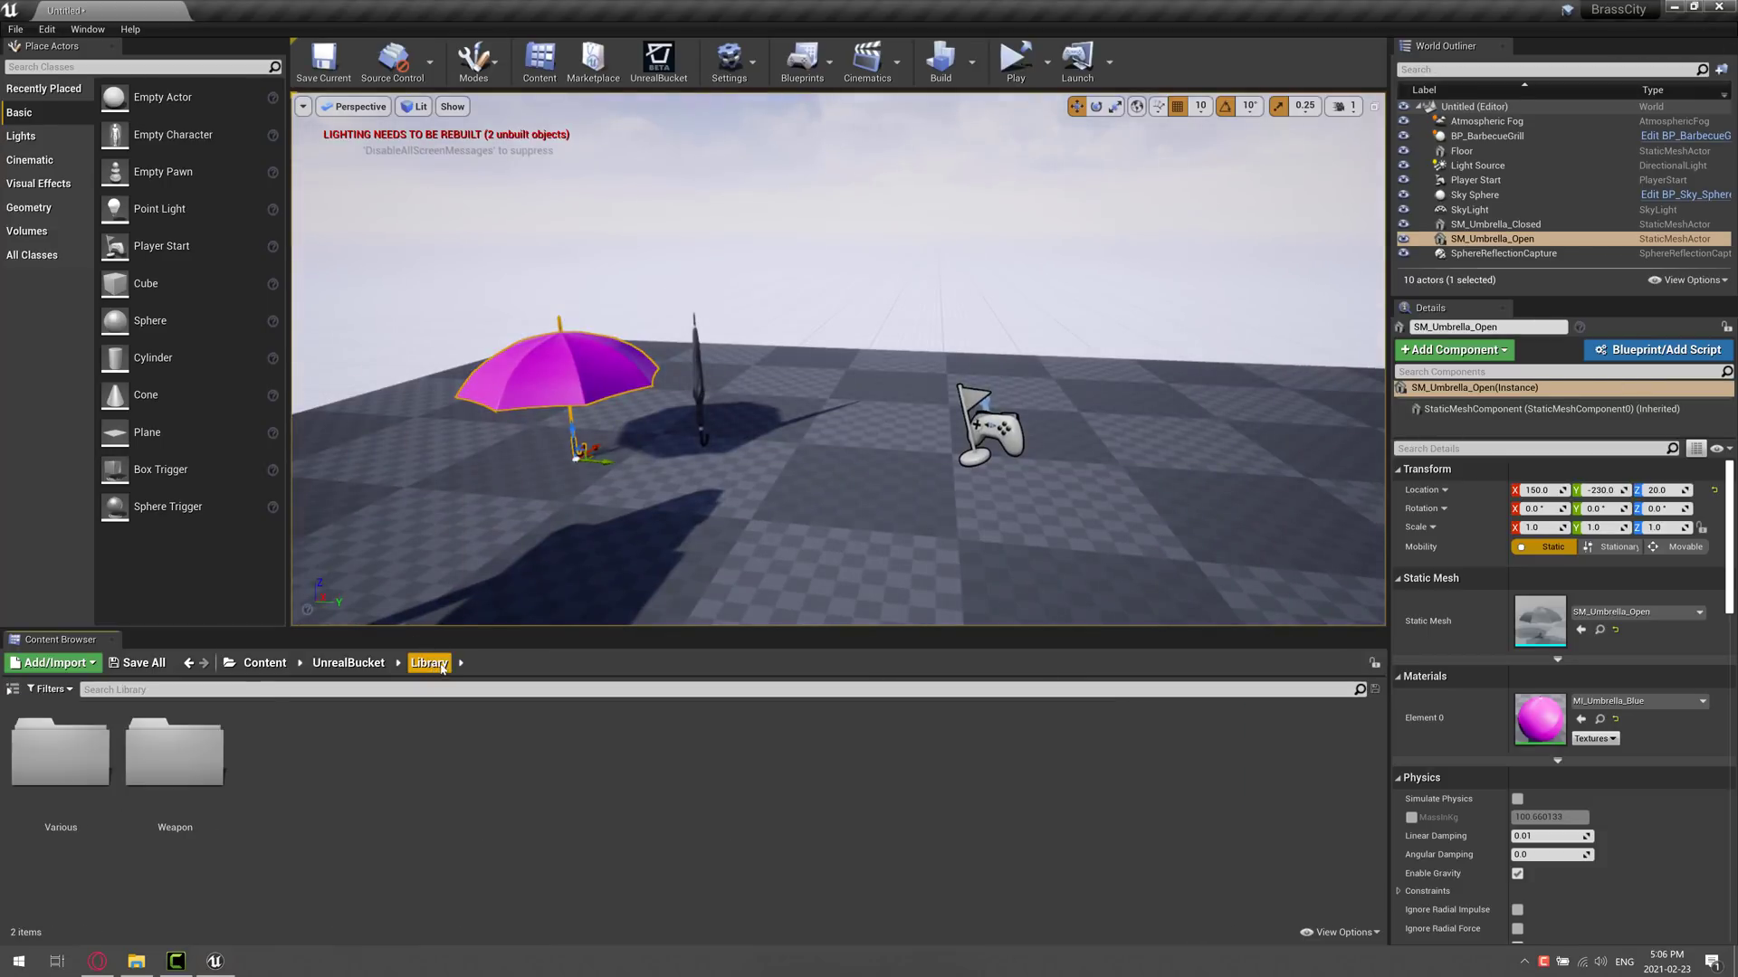
double_click(164, 761)
double_click(174, 765)
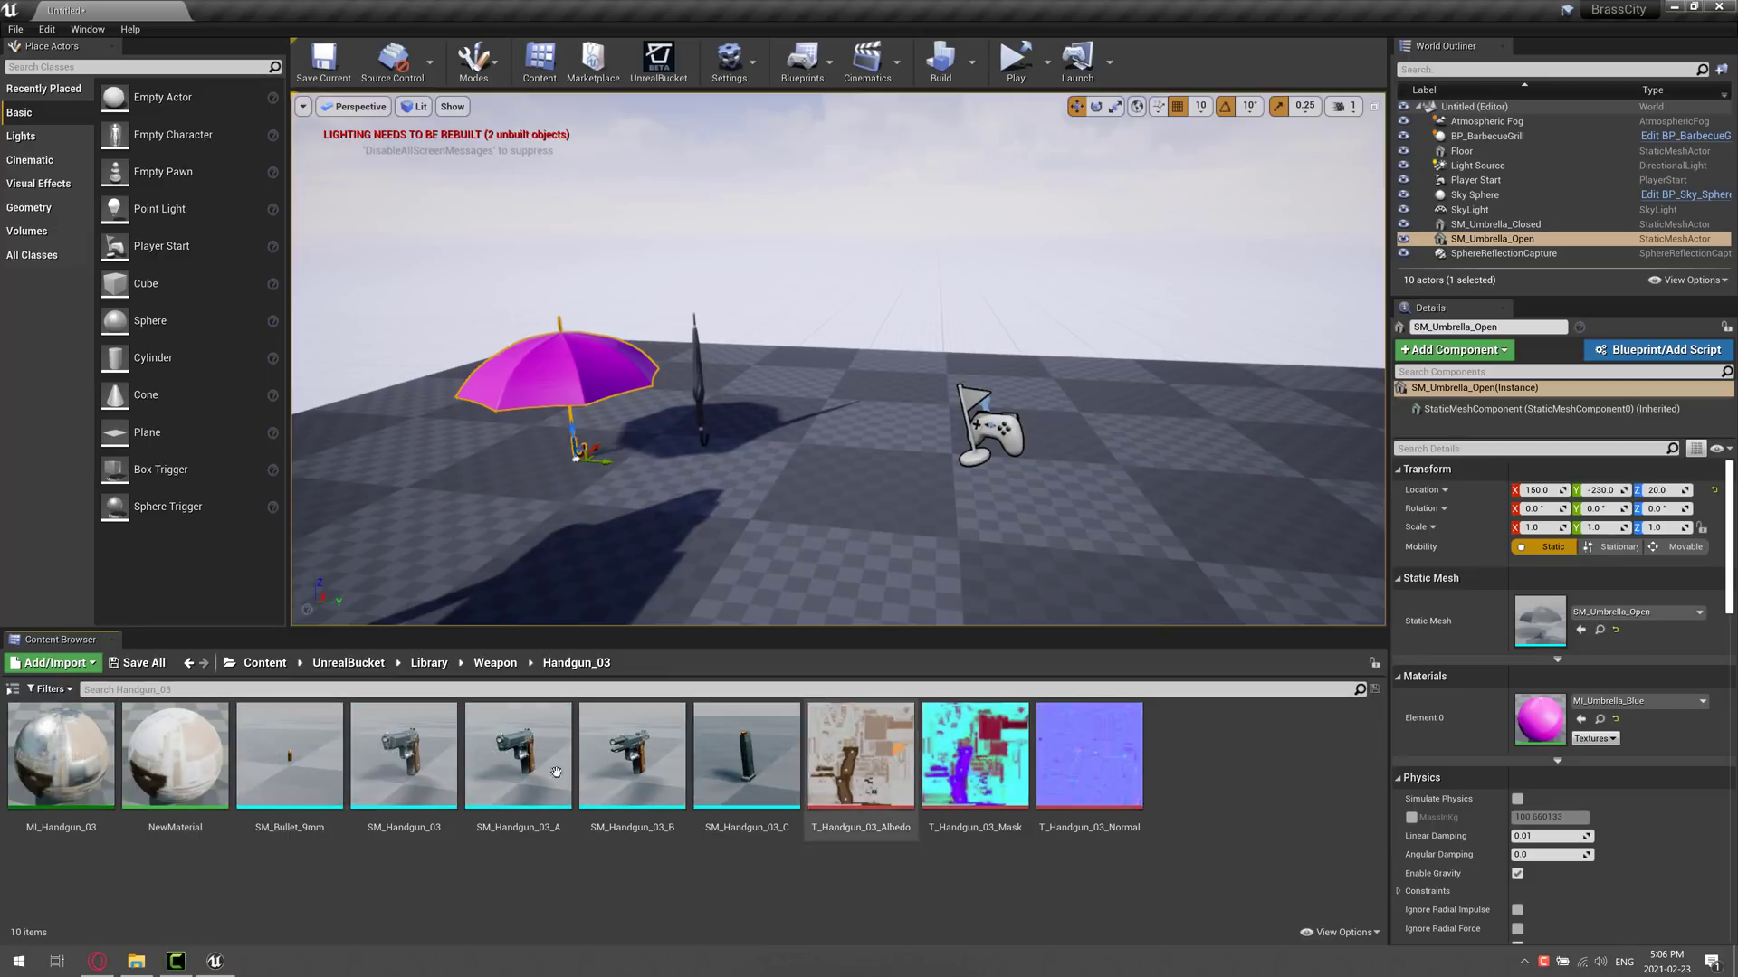
drag(404, 756, 1049, 490)
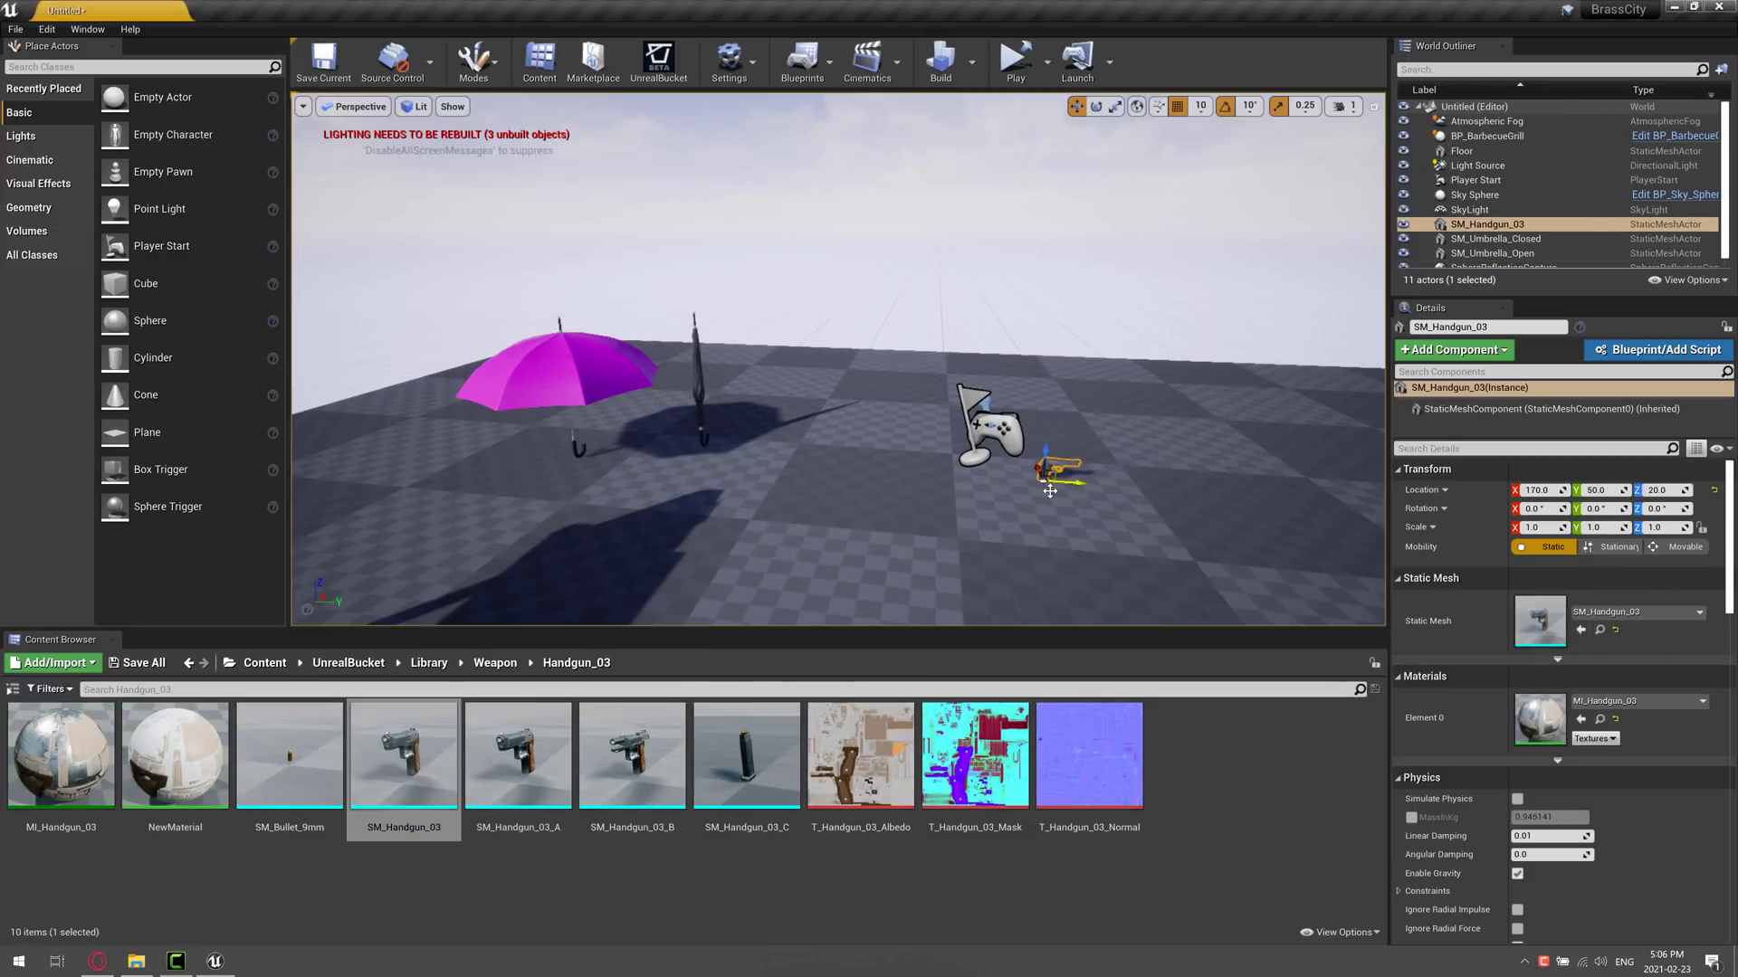
drag(518, 756, 1086, 525)
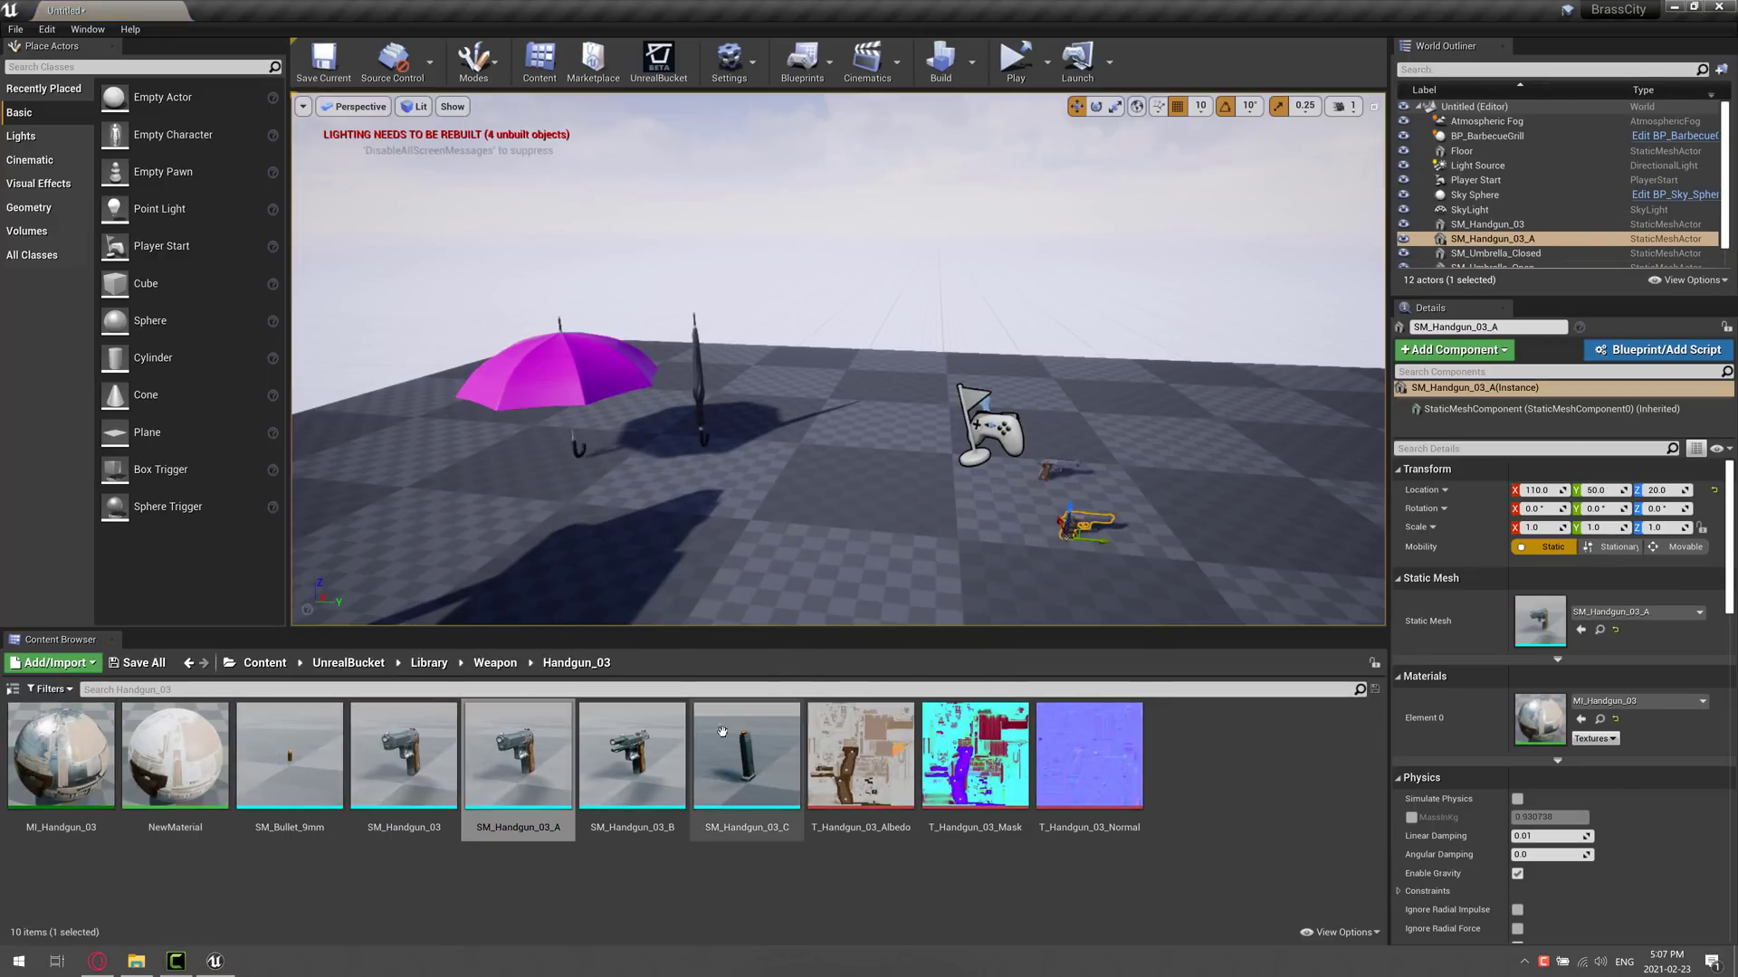
drag(631, 756, 1073, 541)
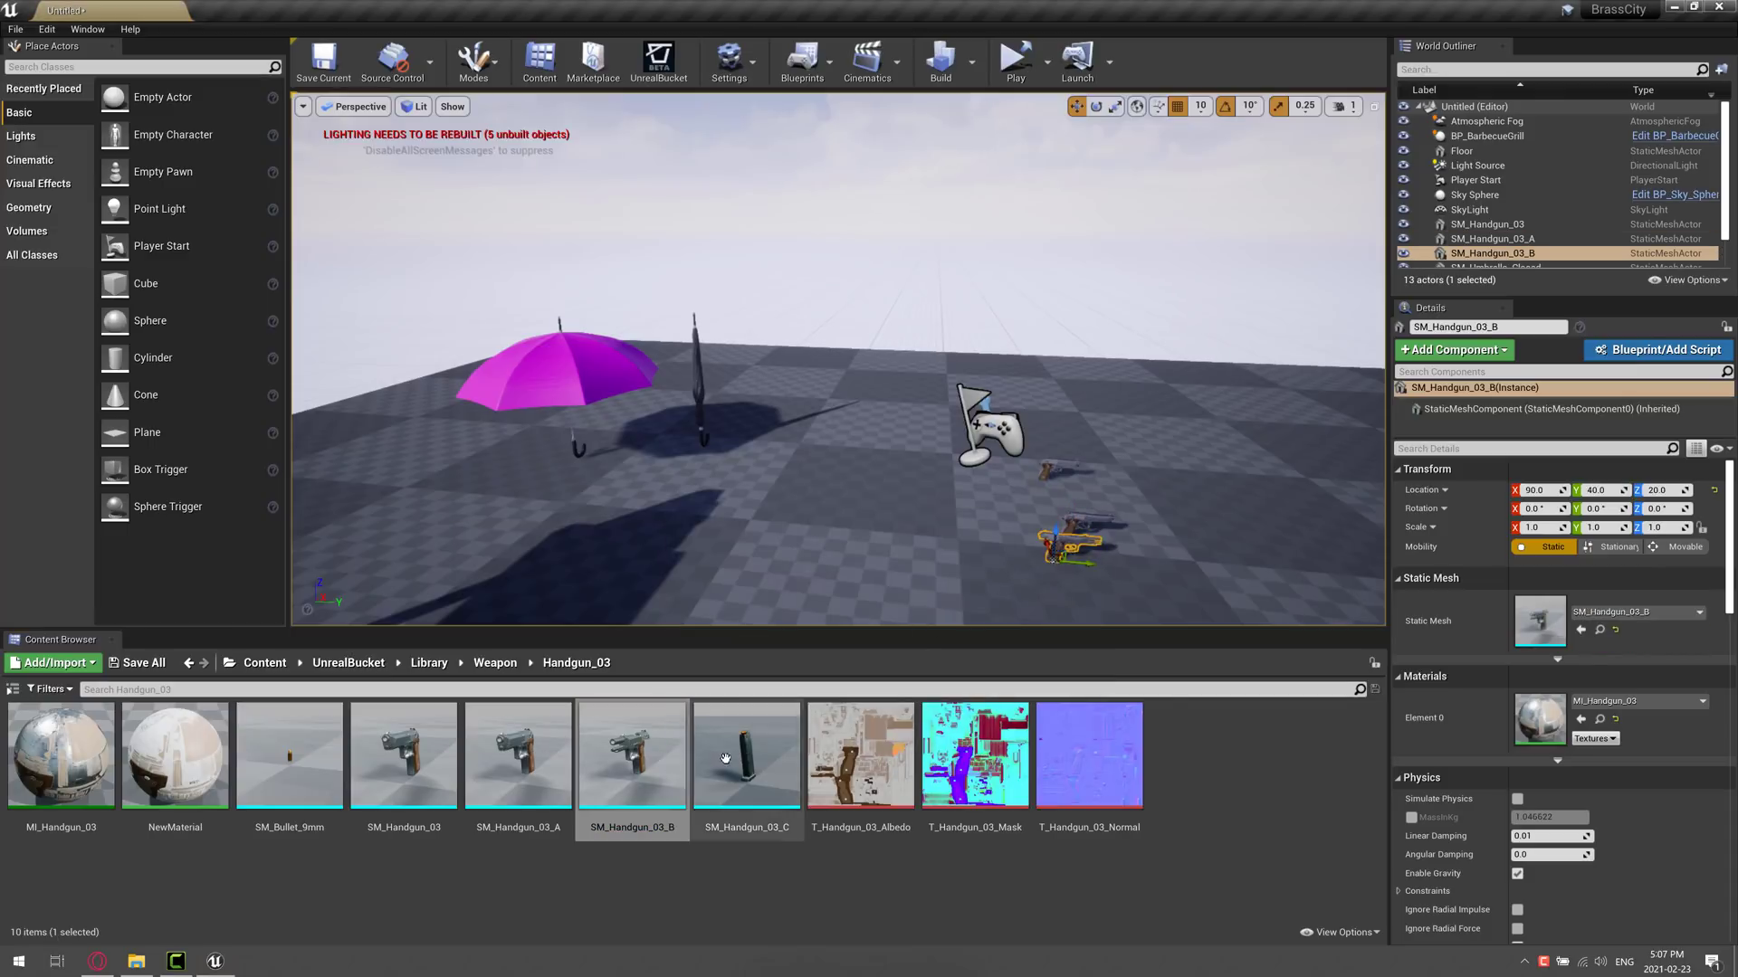
drag(725, 758, 1041, 551)
right_drag(1041, 551, 751, 429)
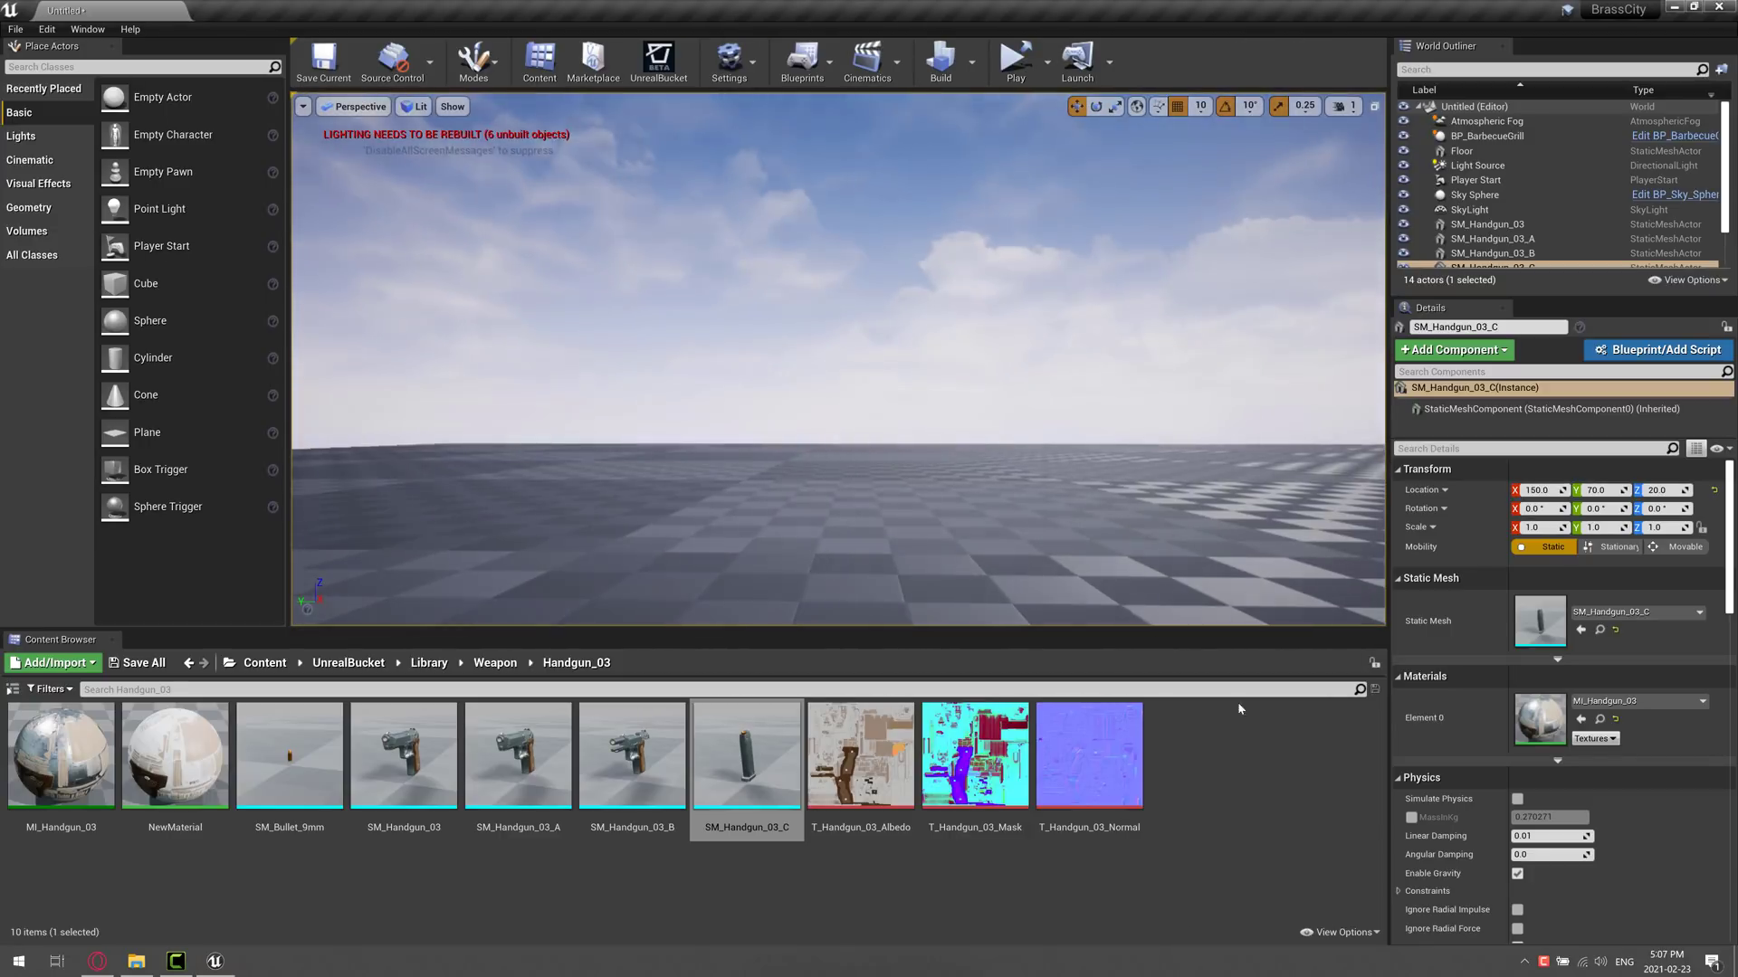
Place SM_LeatherArmchair from Various > LeatherArmchair at -90, 110, 20 and orbit around it
click(429, 663)
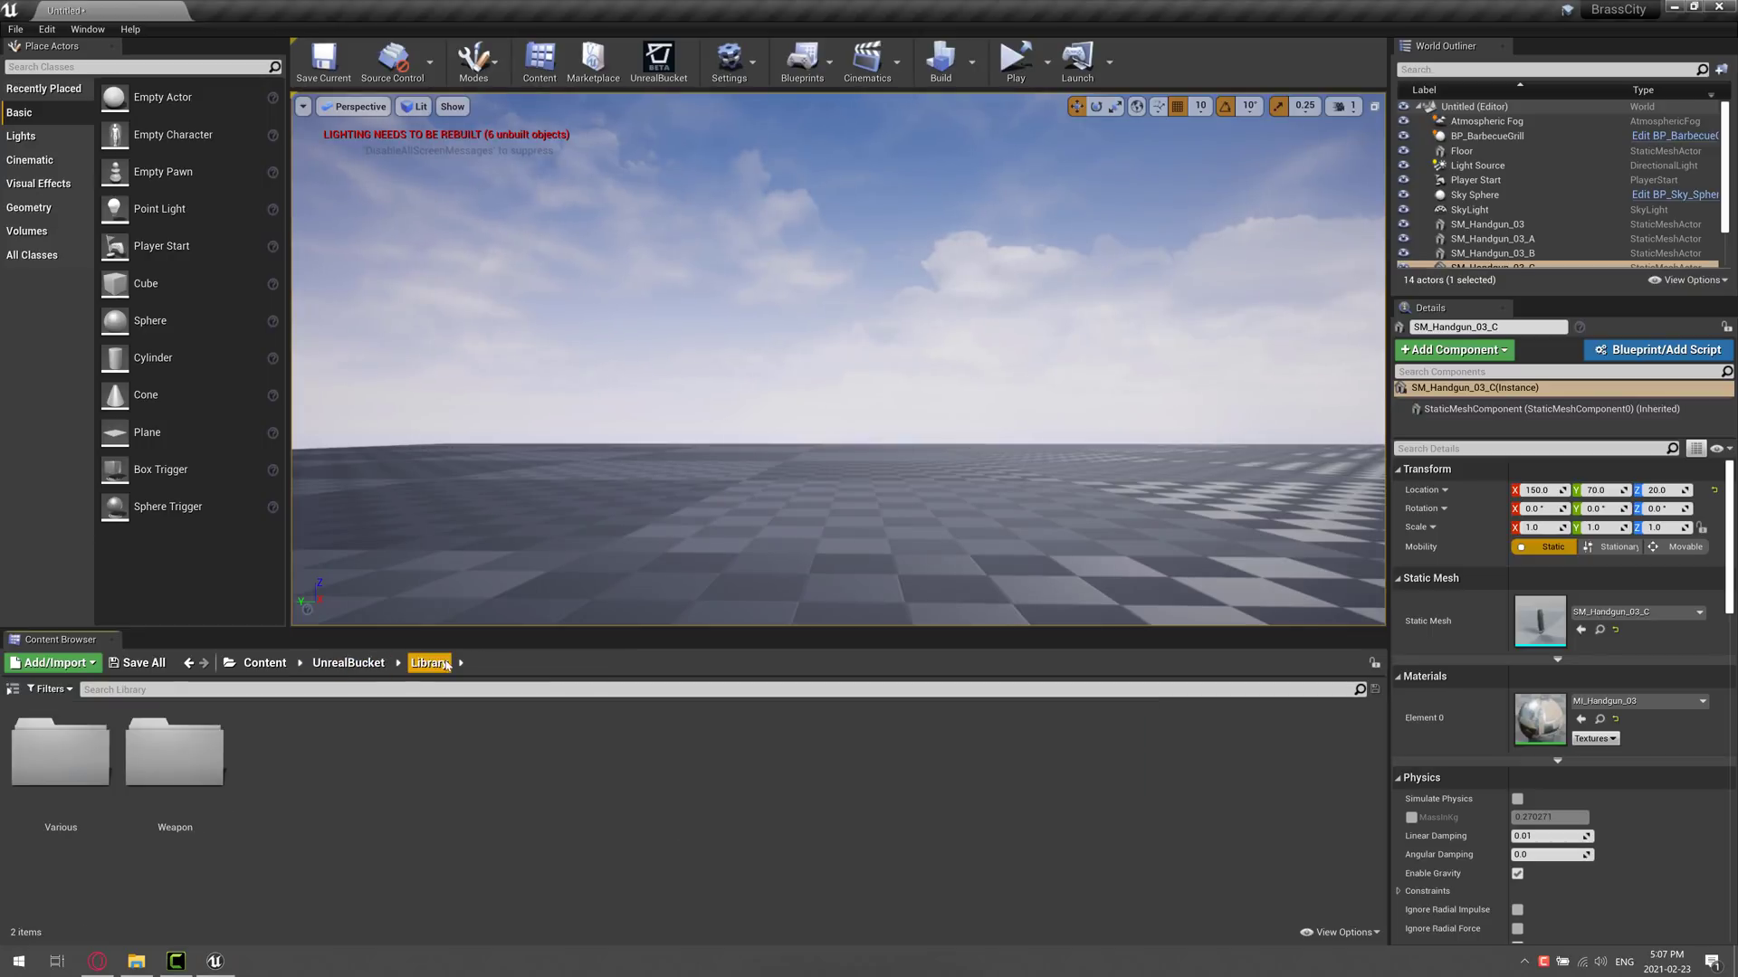
click(91, 742)
double_click(91, 742)
double_click(271, 751)
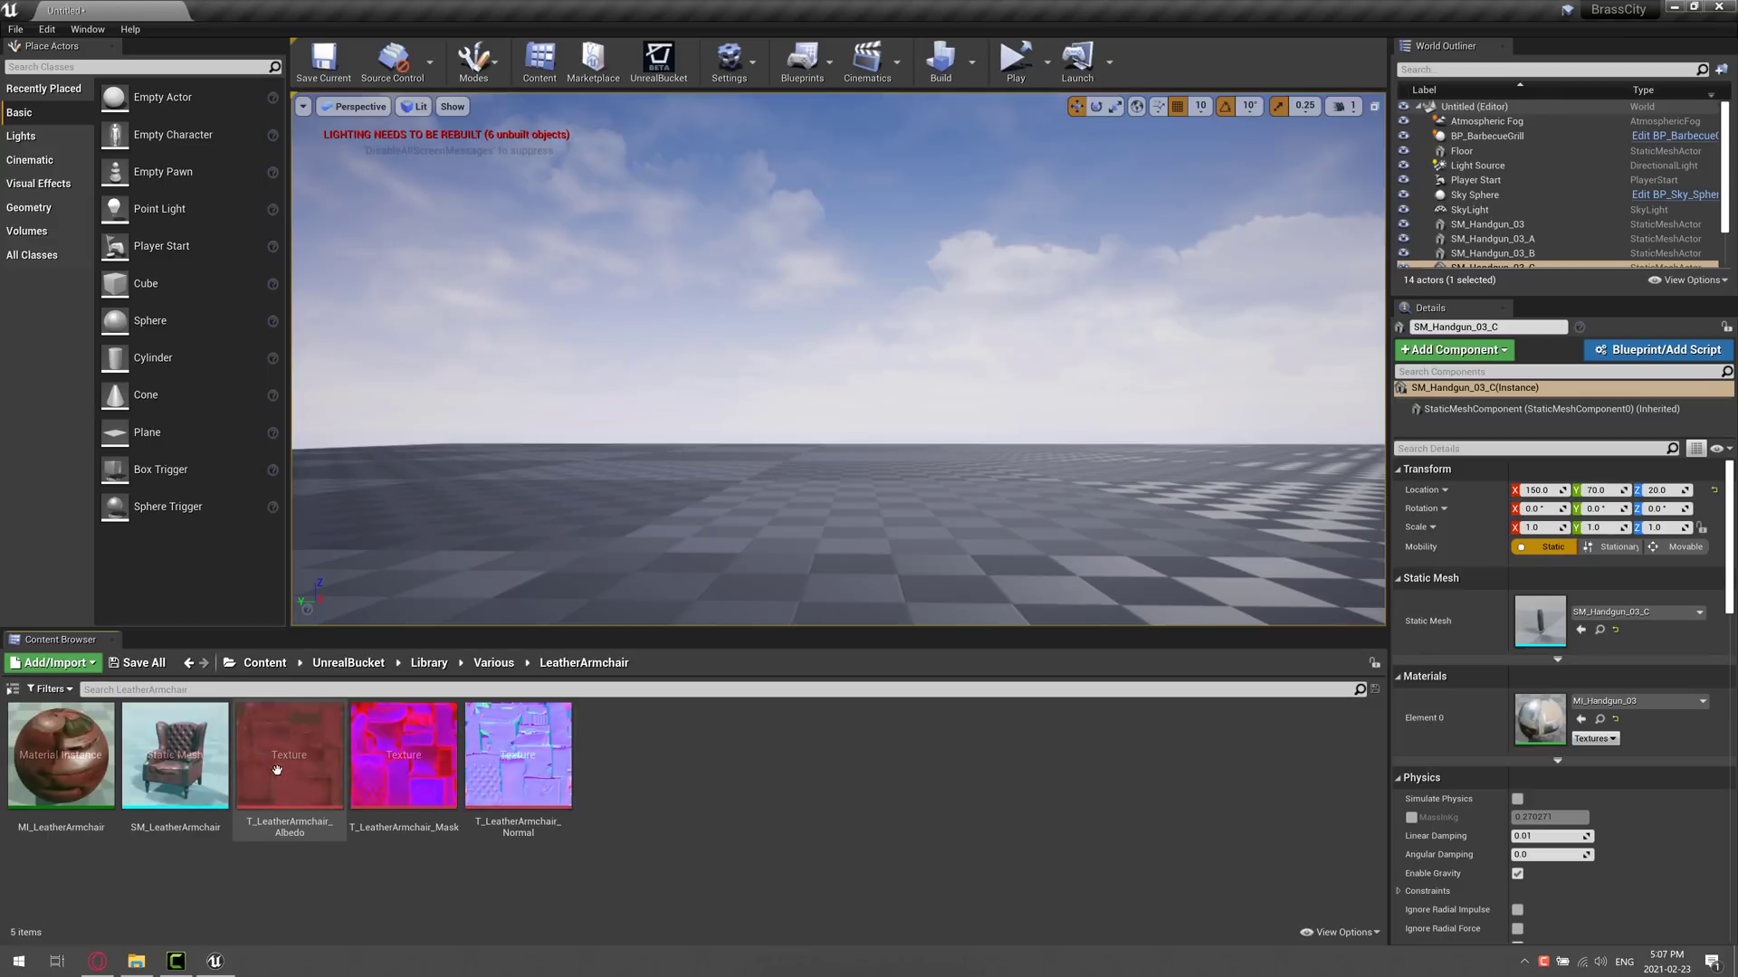
drag(217, 752, 677, 454)
key(f)
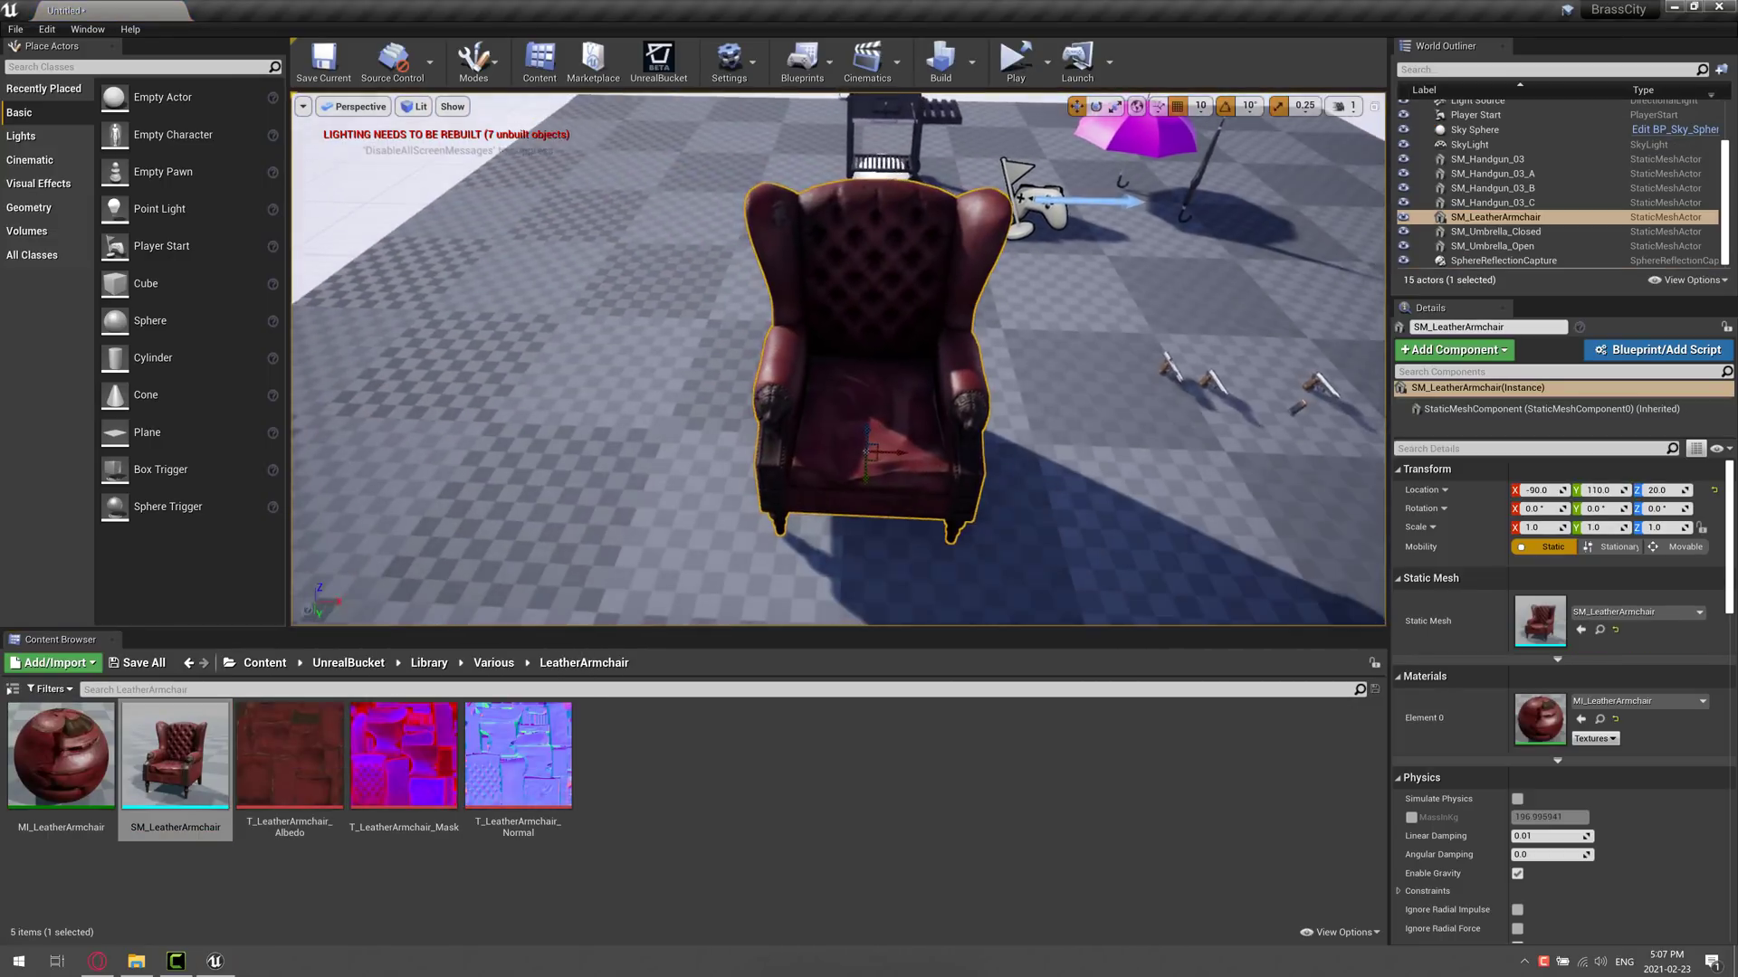
scroll(838, 359, up, 6)
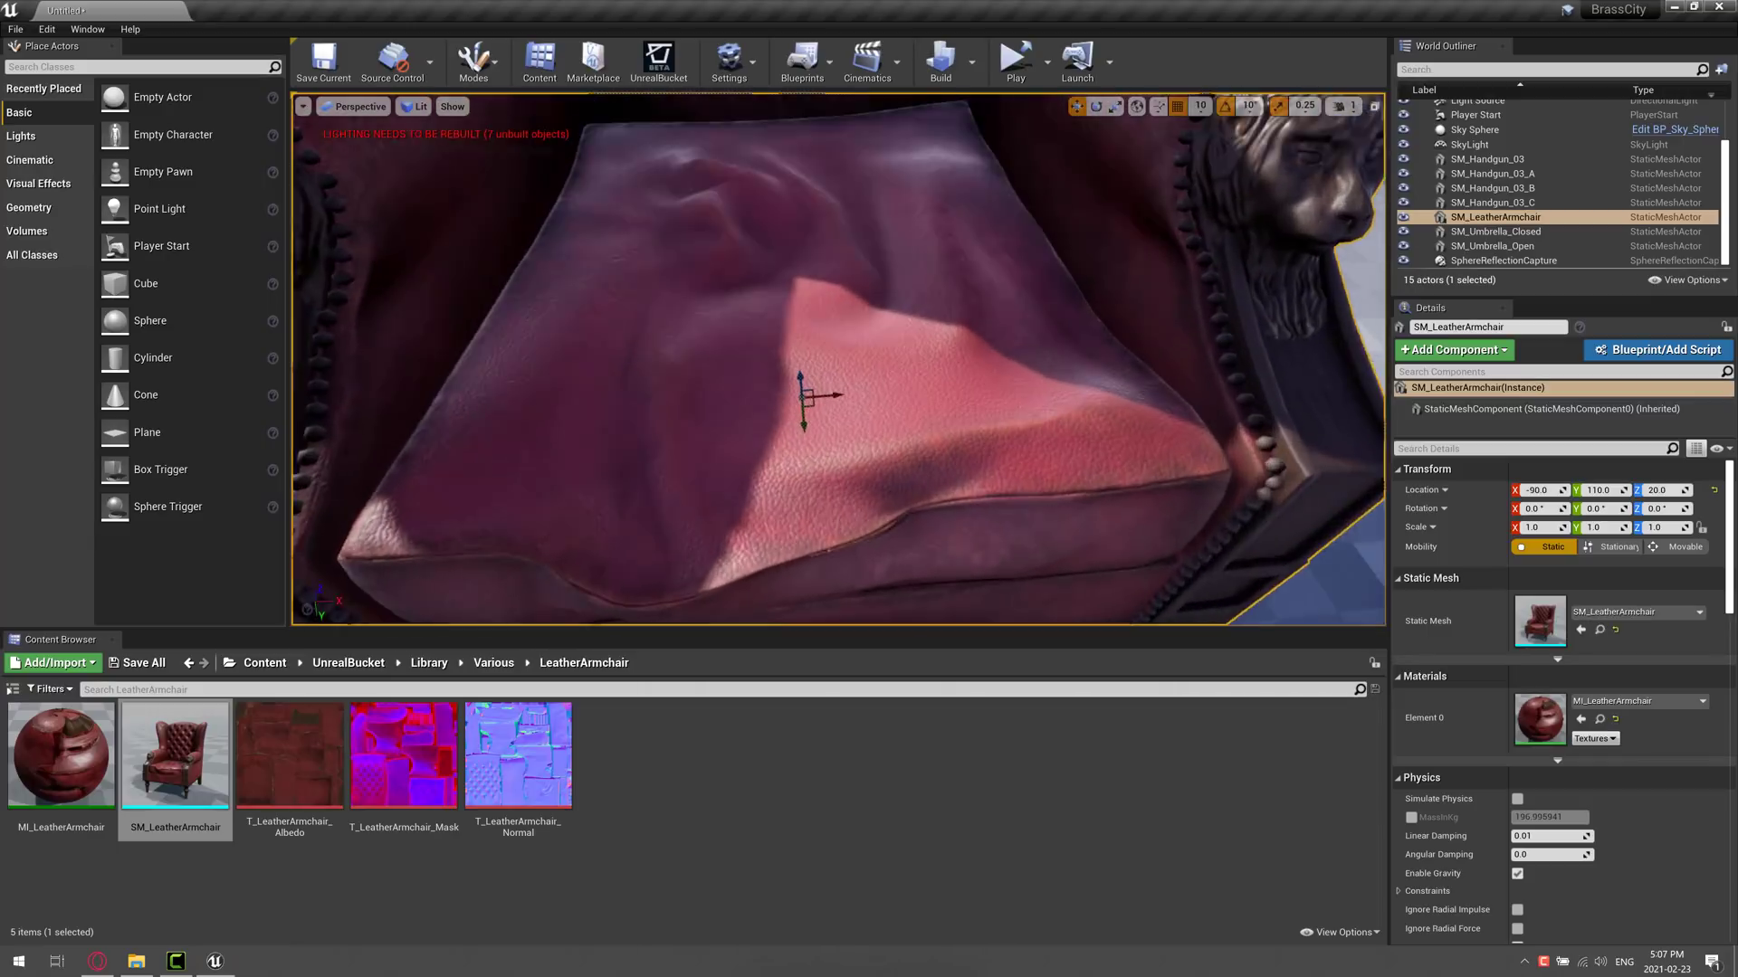
scroll(838, 360, down, 10)
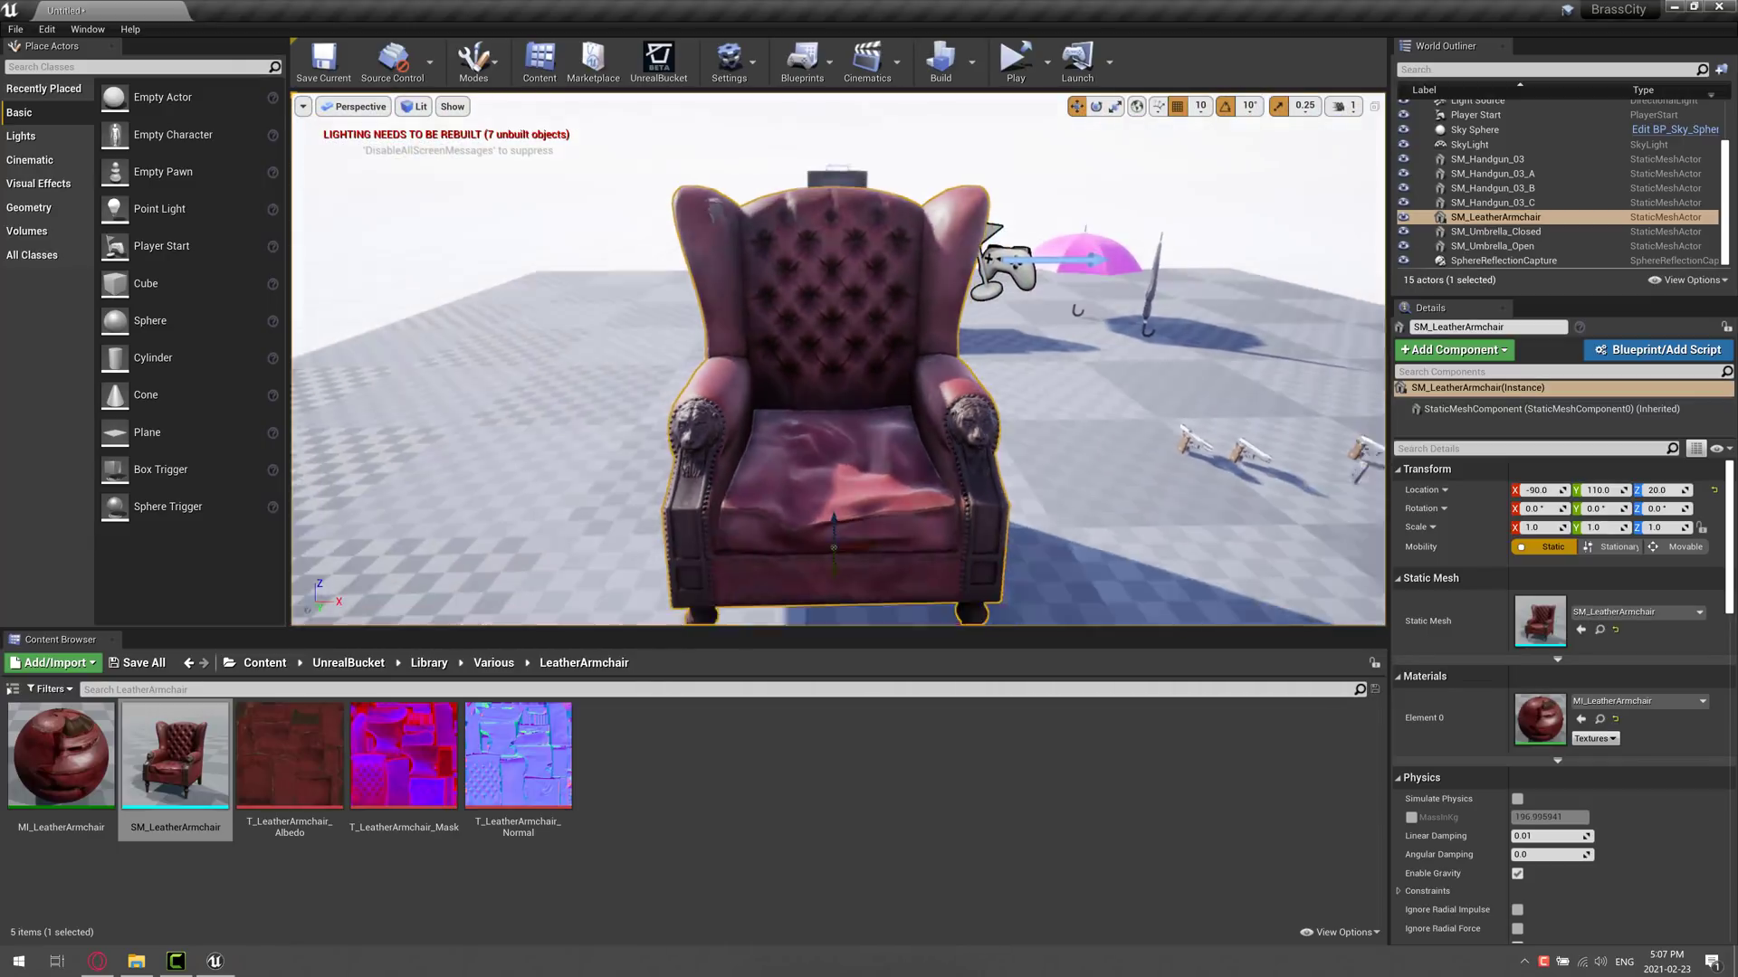
alt+drag(838, 359, 840, 471)
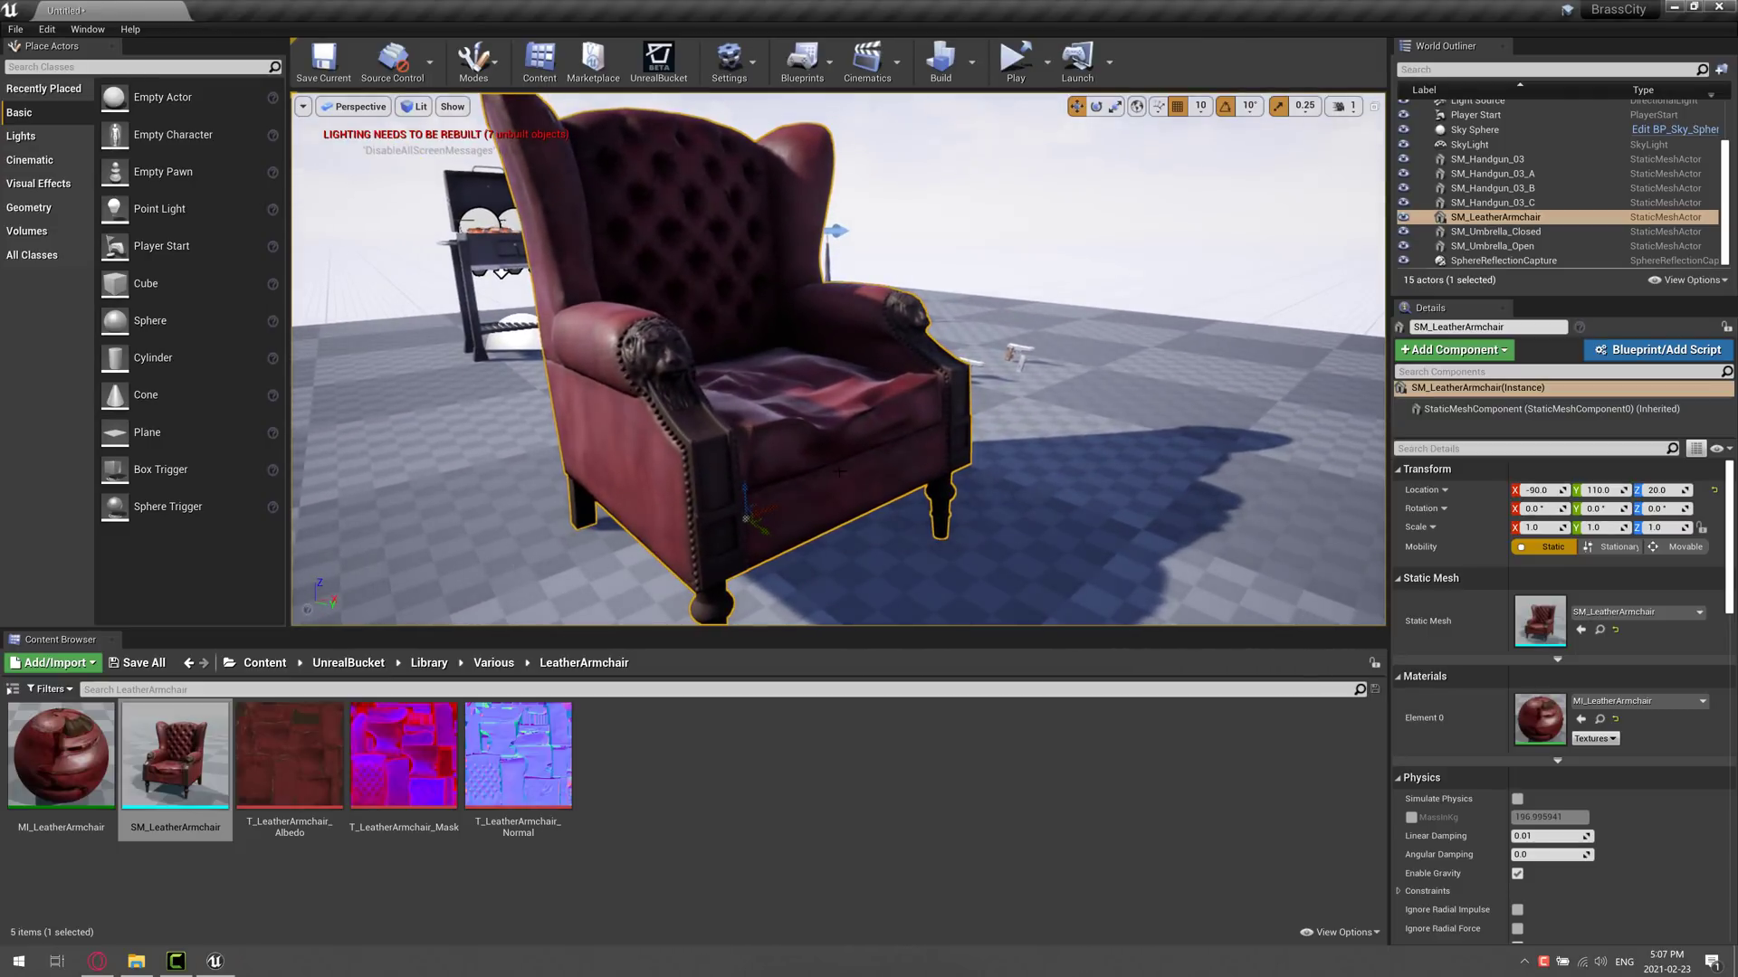
Open the Unreal Bucket library and go to the Sledge Hammer asset page
click(665, 58)
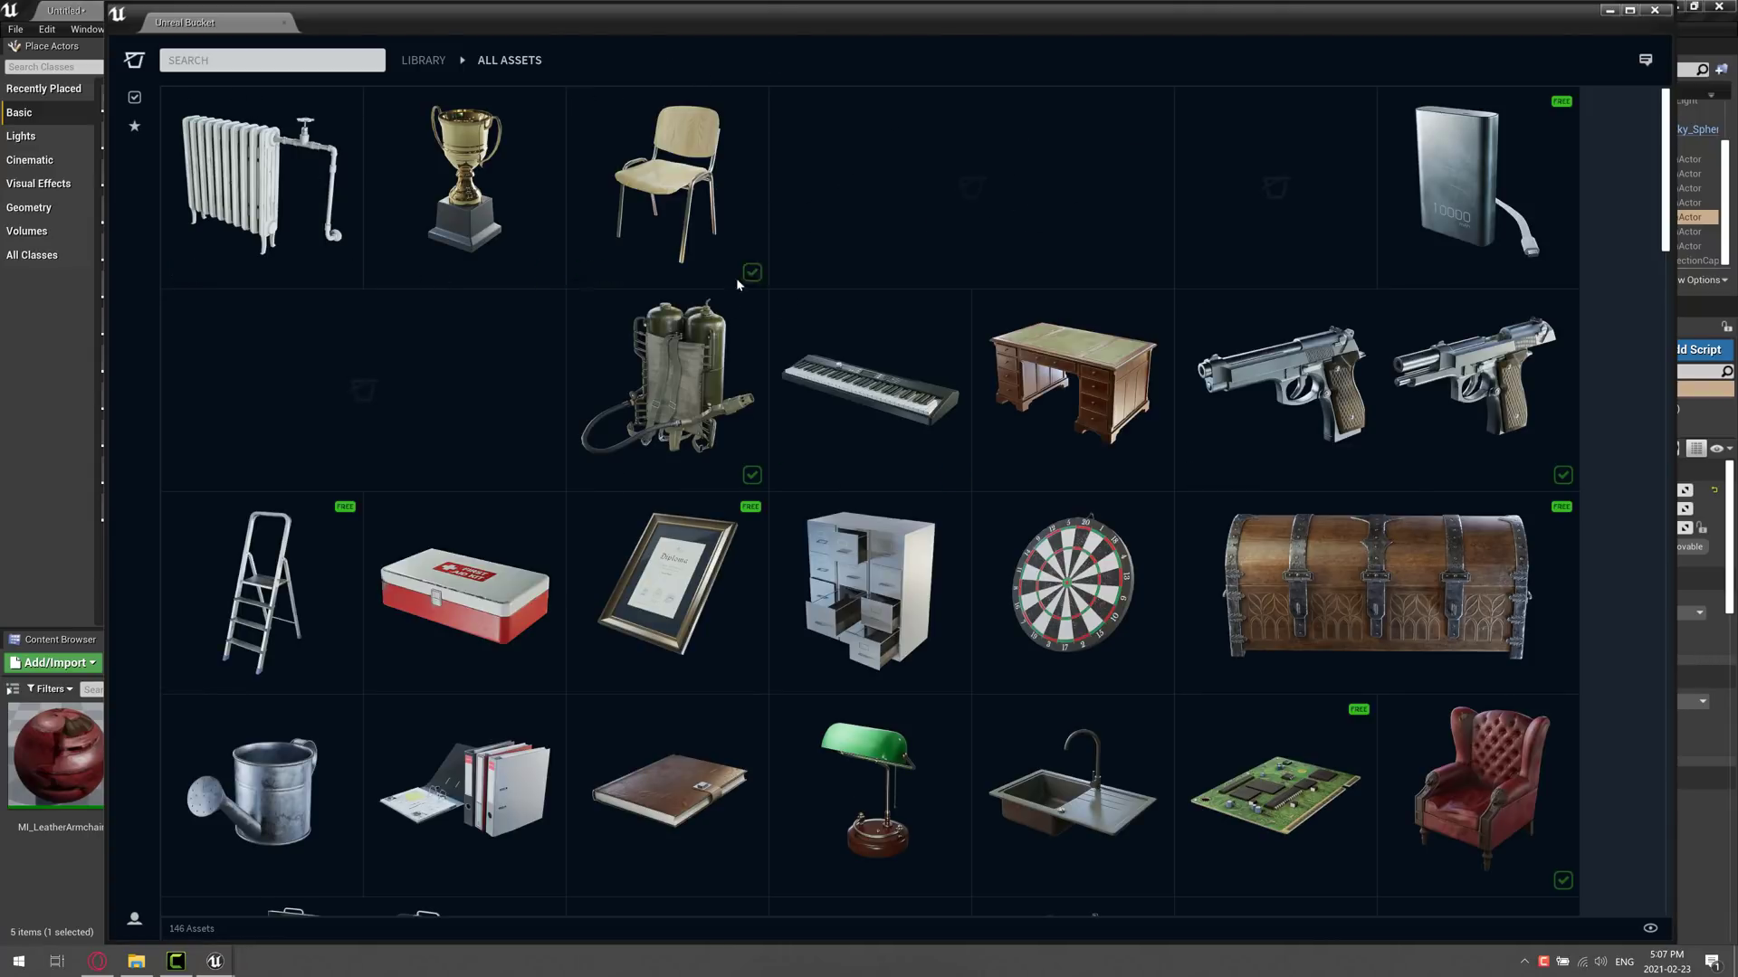
scroll(737, 285, down, 15)
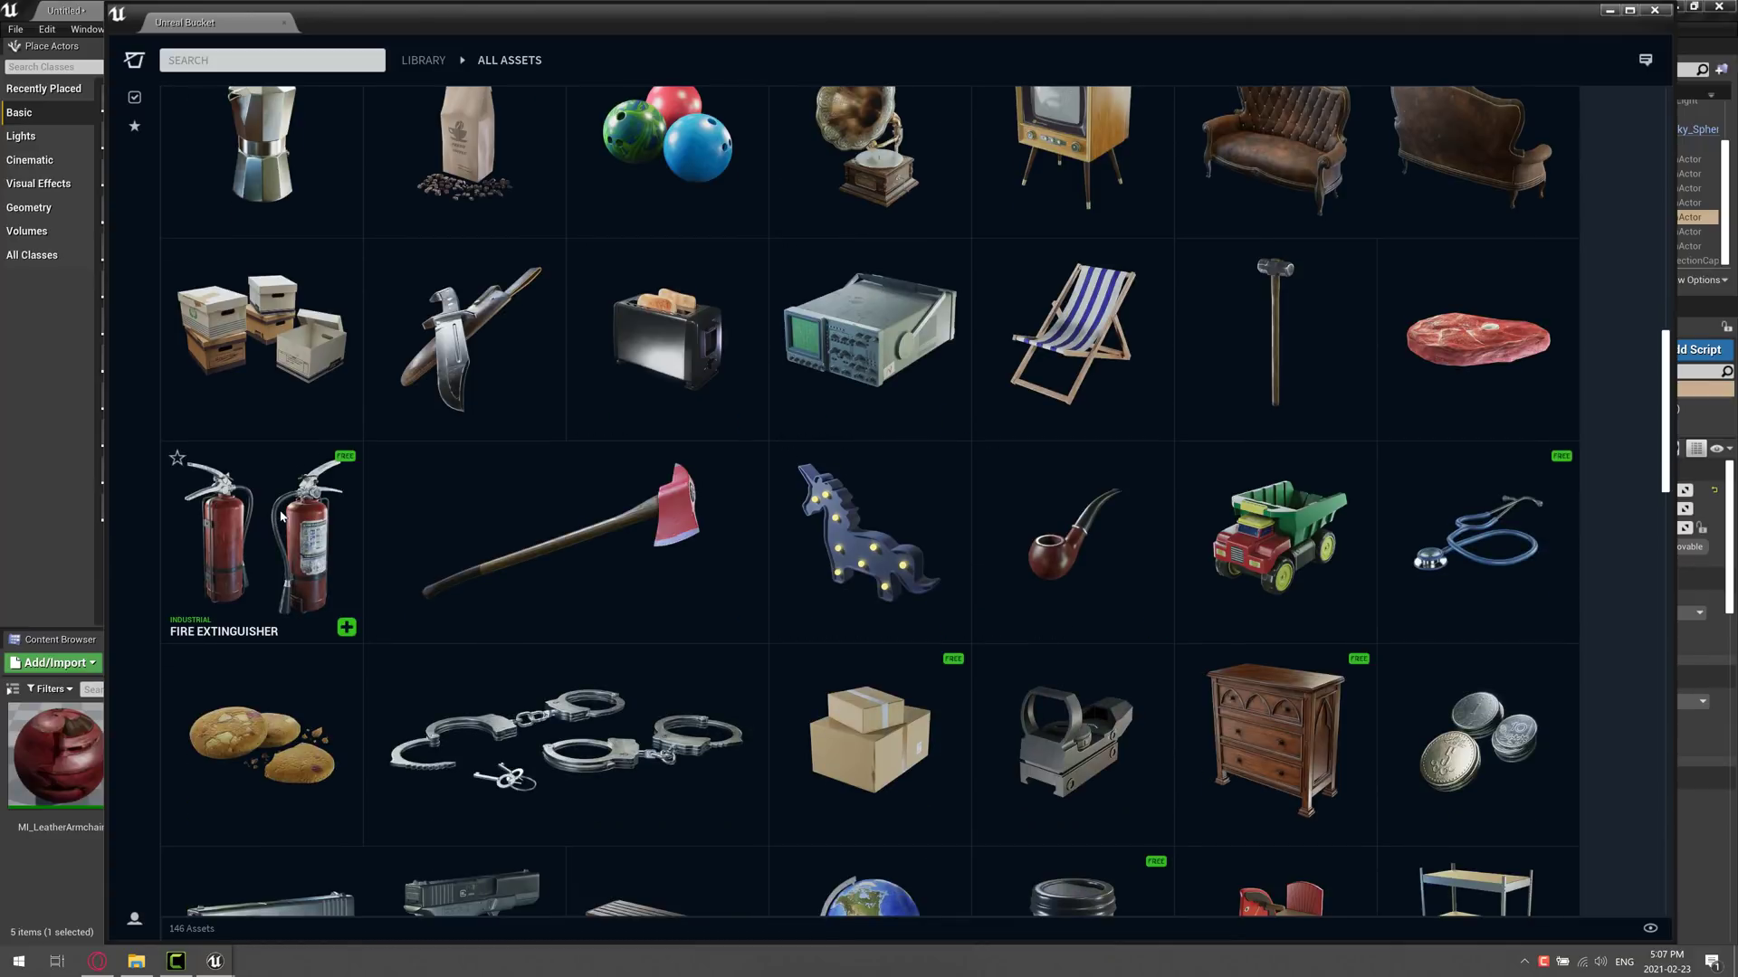
click(1270, 342)
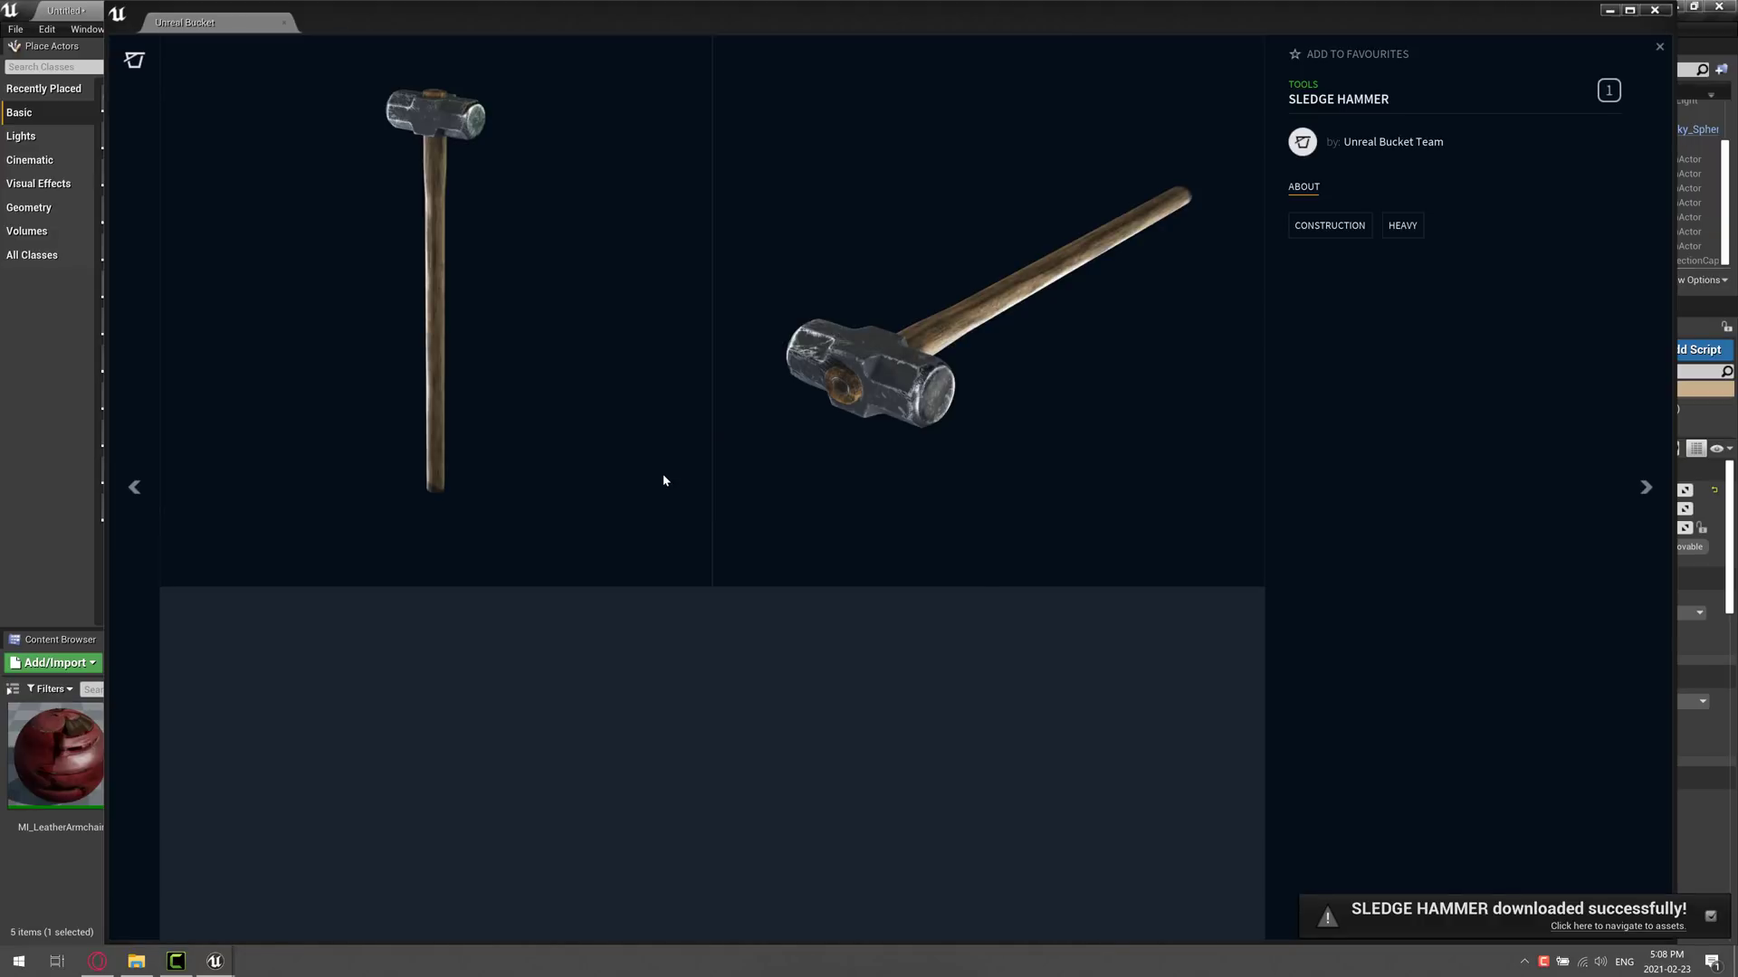
Drag SM_SledgeHammer from Library > Tools > SledgeHammer into the level and frame it
click(1656, 11)
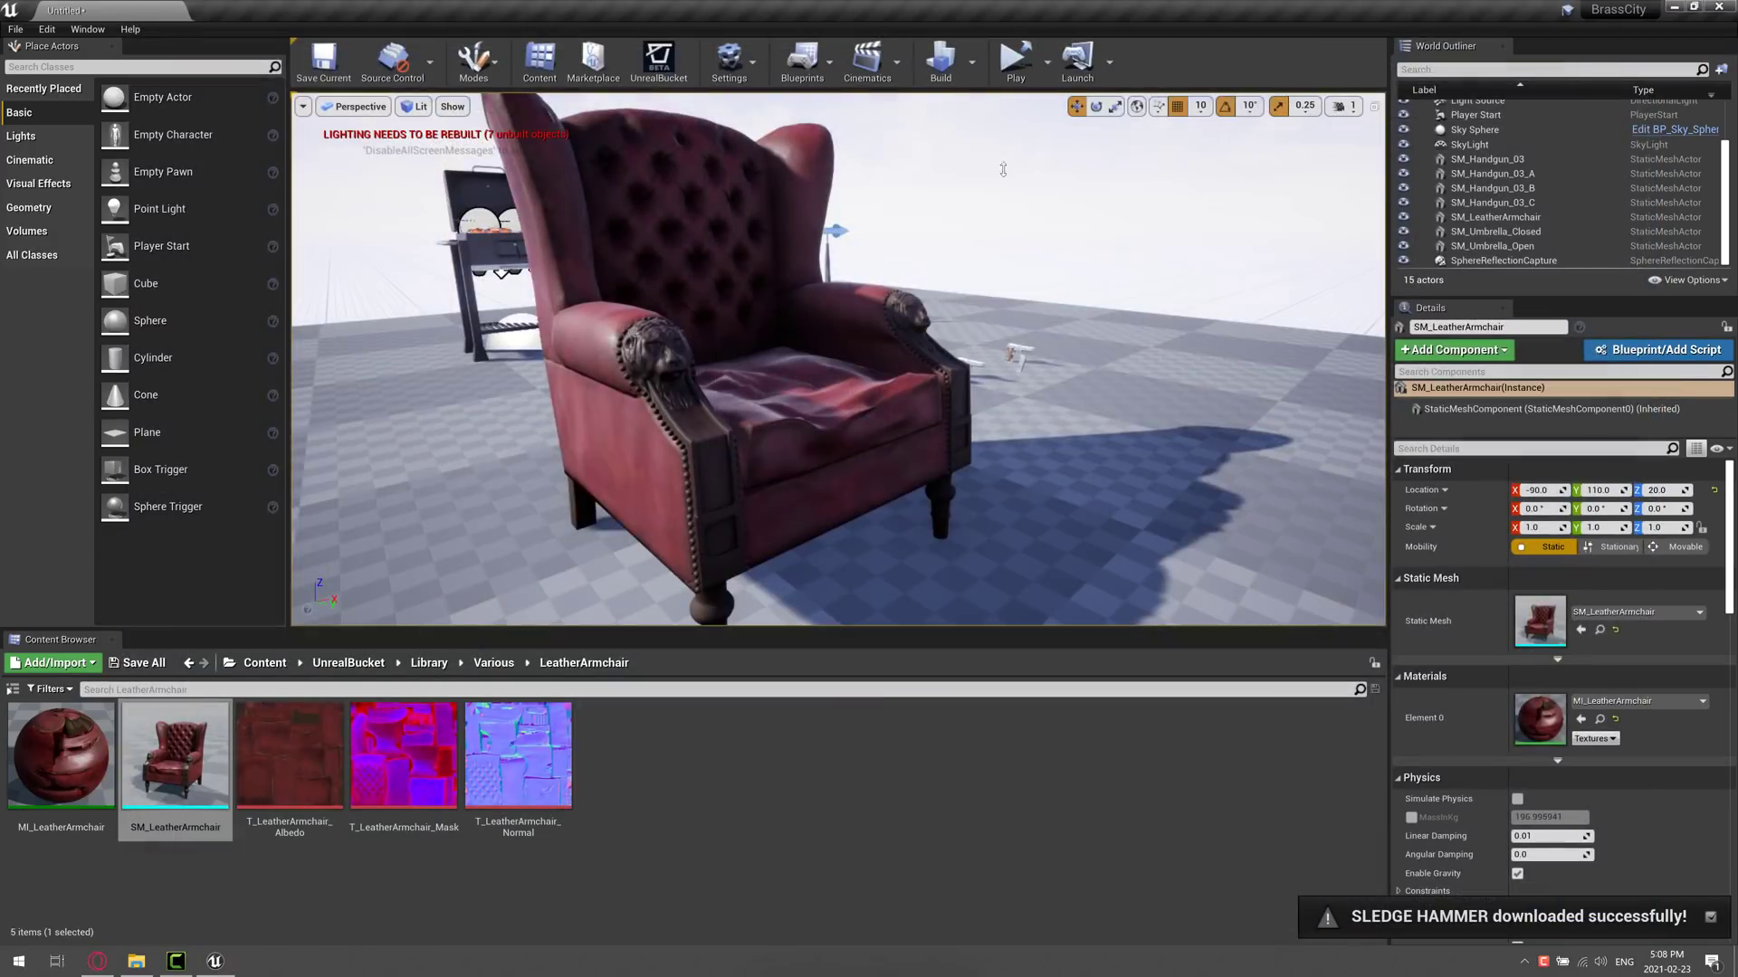
click(427, 662)
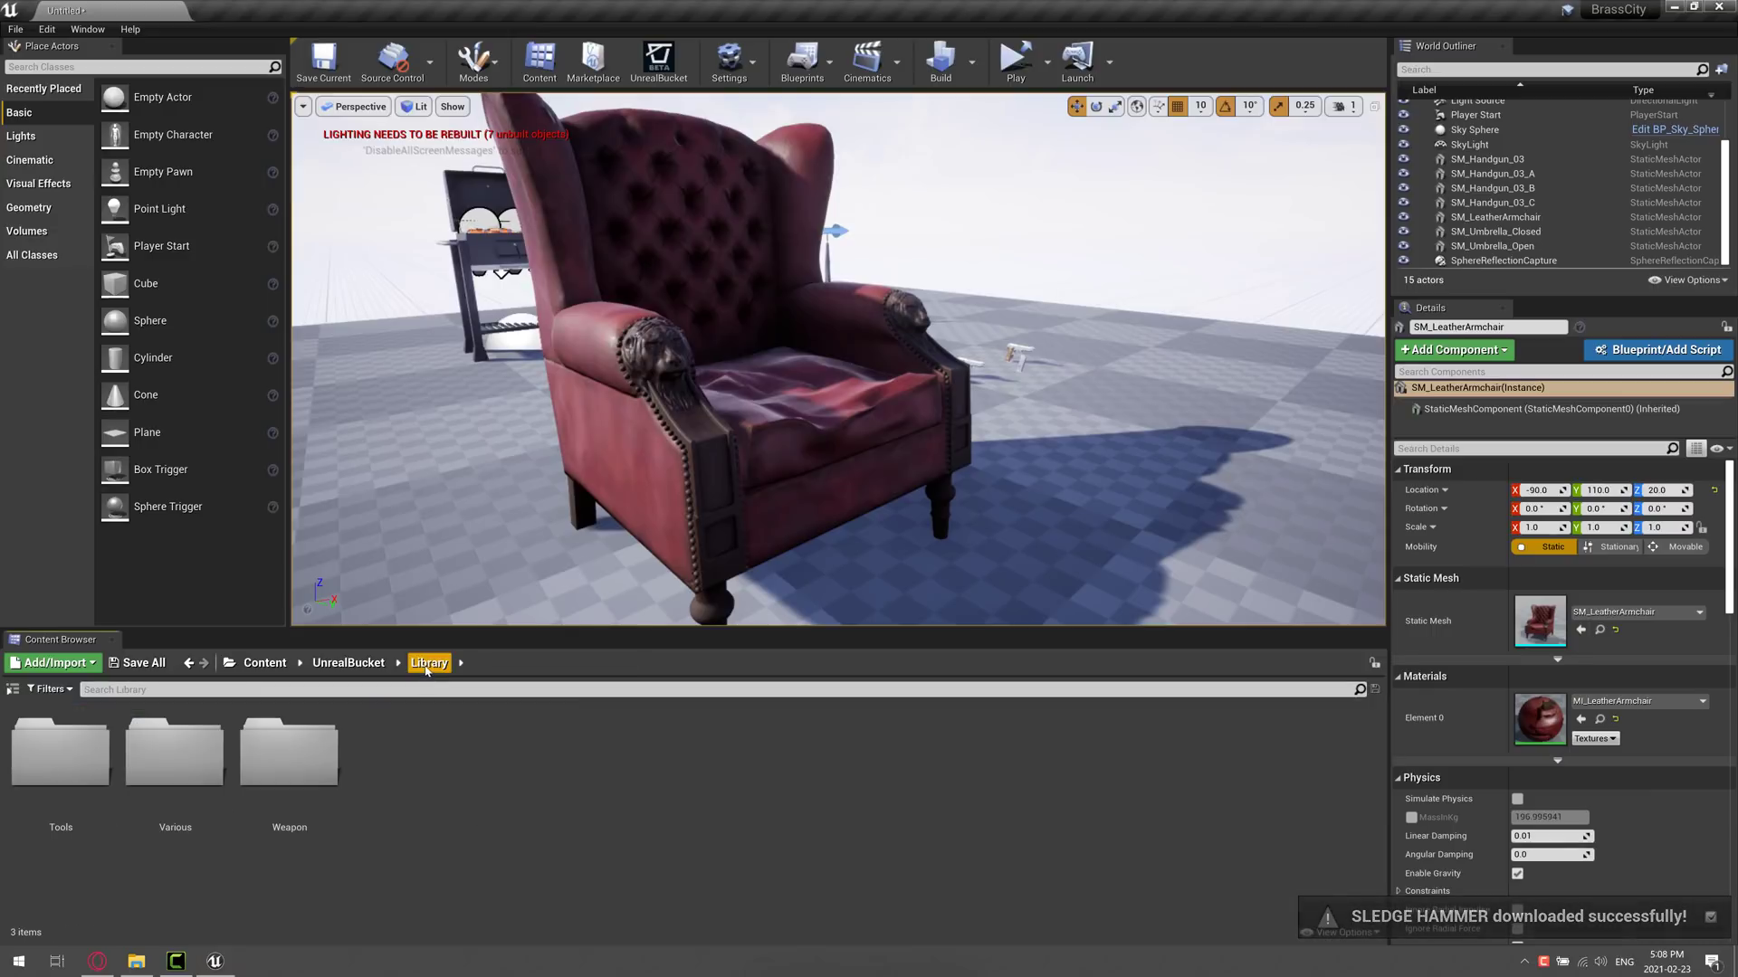
double_click(65, 745)
double_click(66, 746)
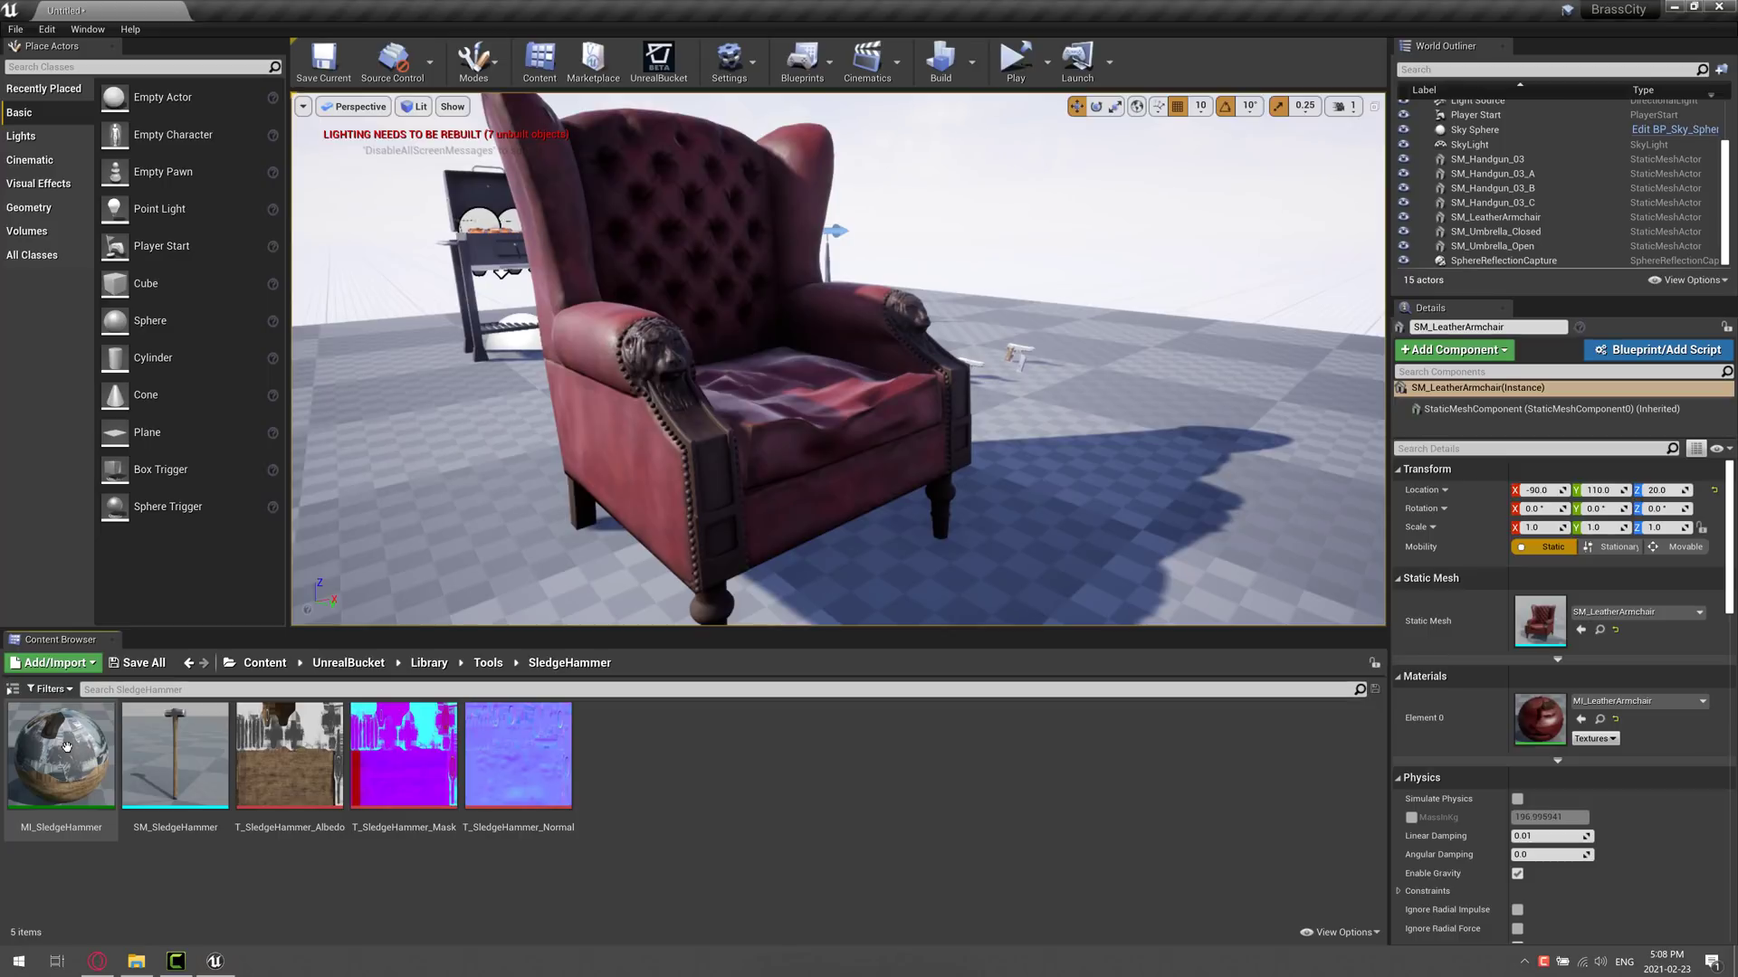
drag(175, 756, 1140, 468)
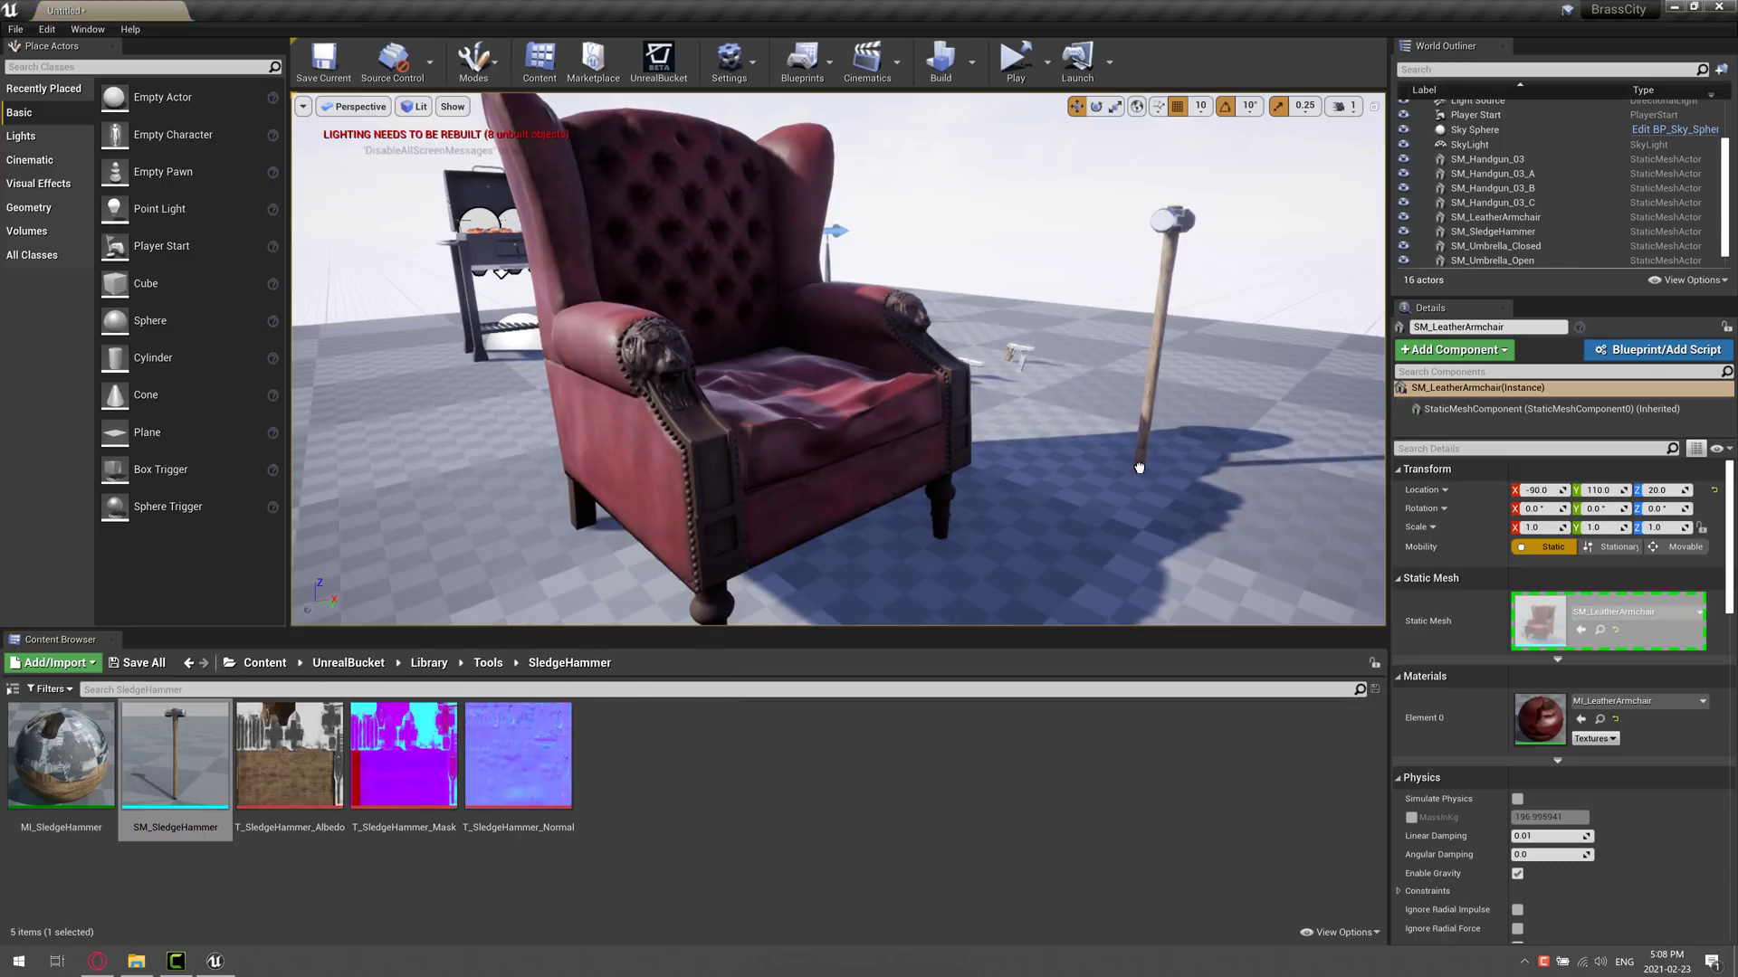
key(f)
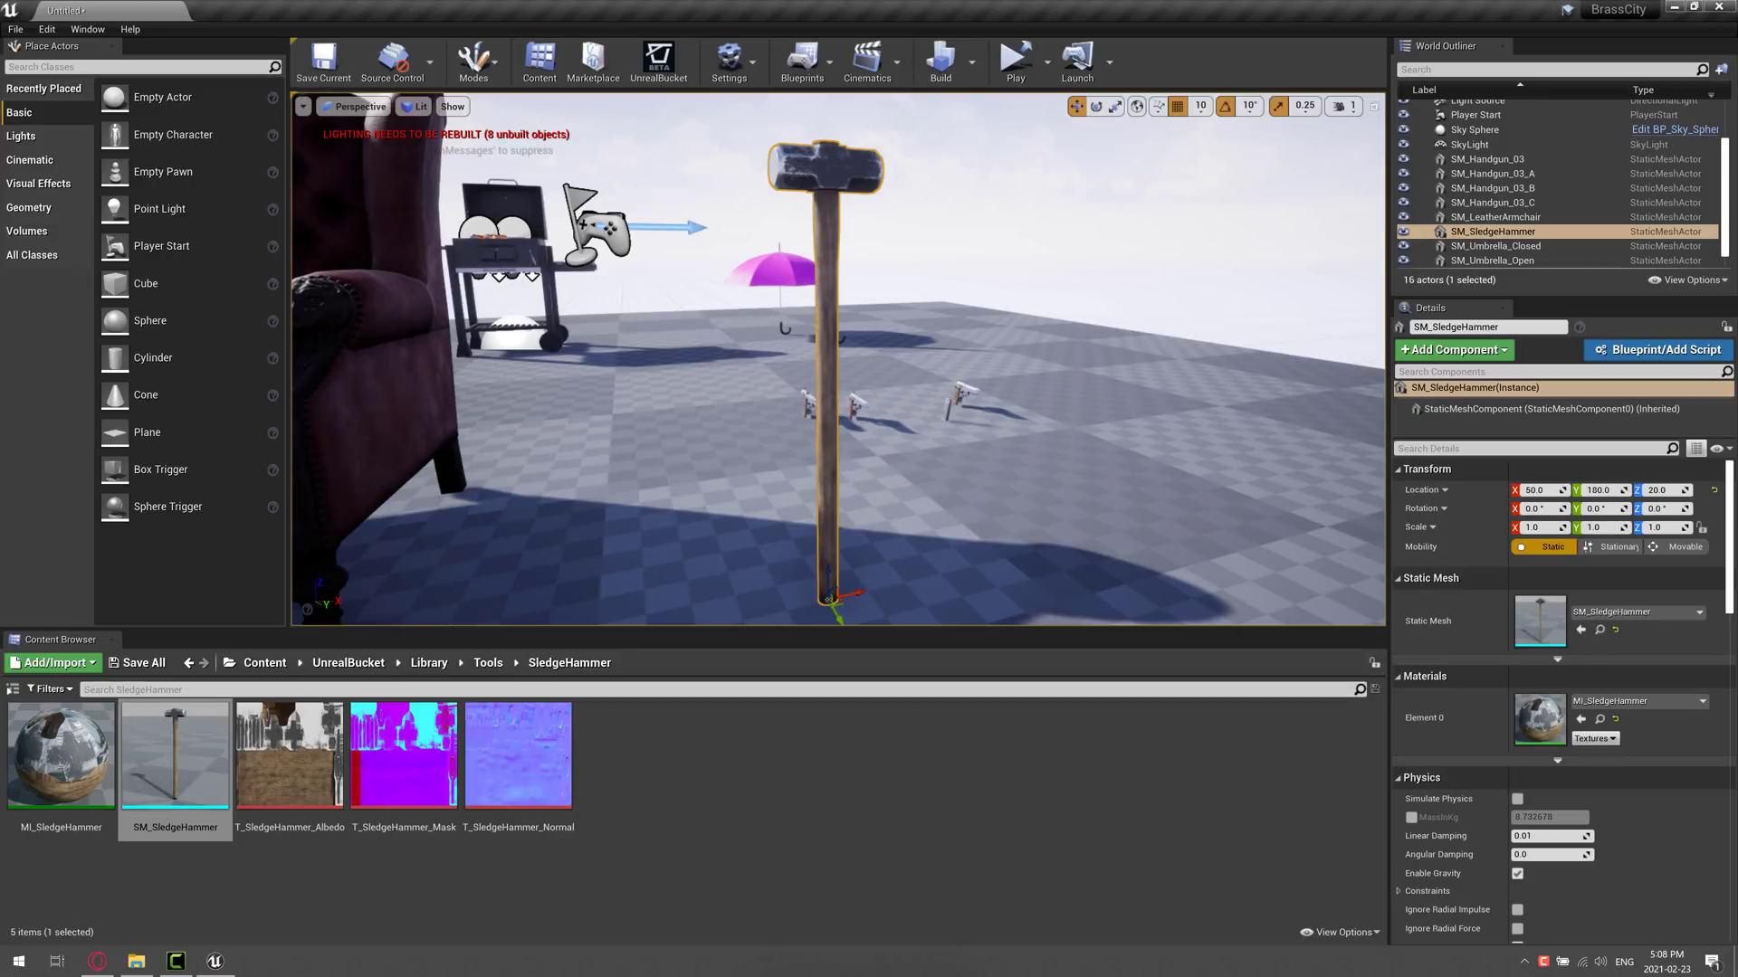
Pull the camera back, select the leather armchair and move closer to see it beside the hammer
right_drag(837, 362, 634, 371)
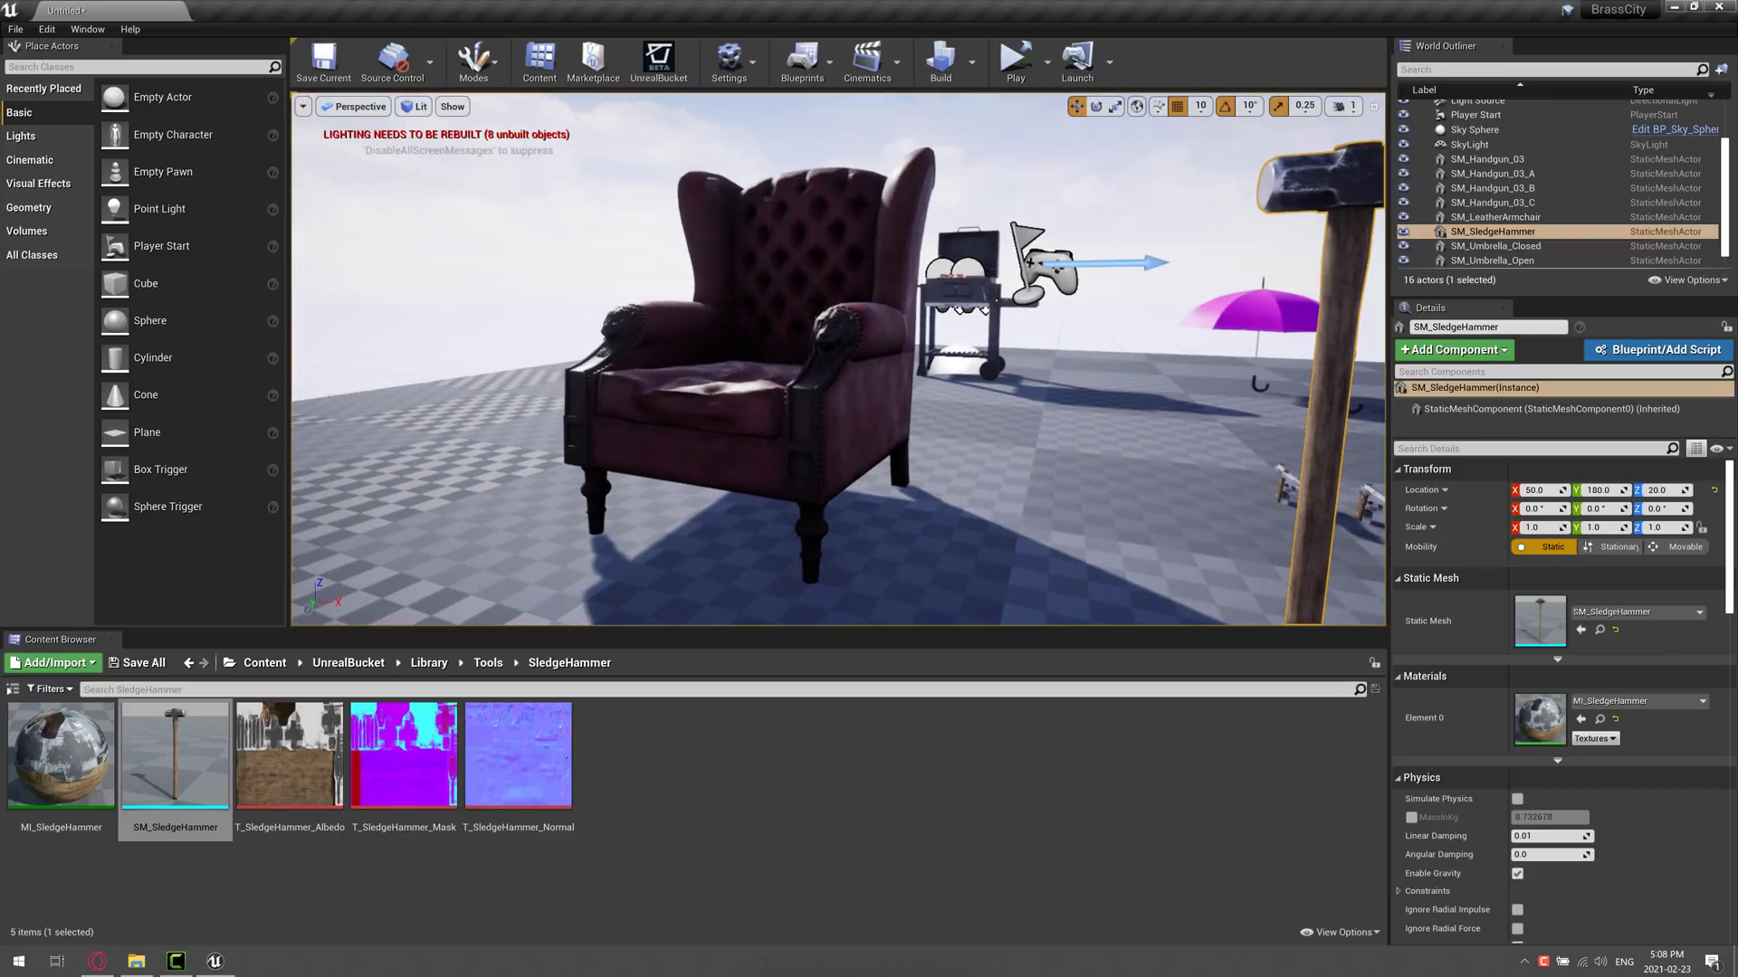
click(770, 380)
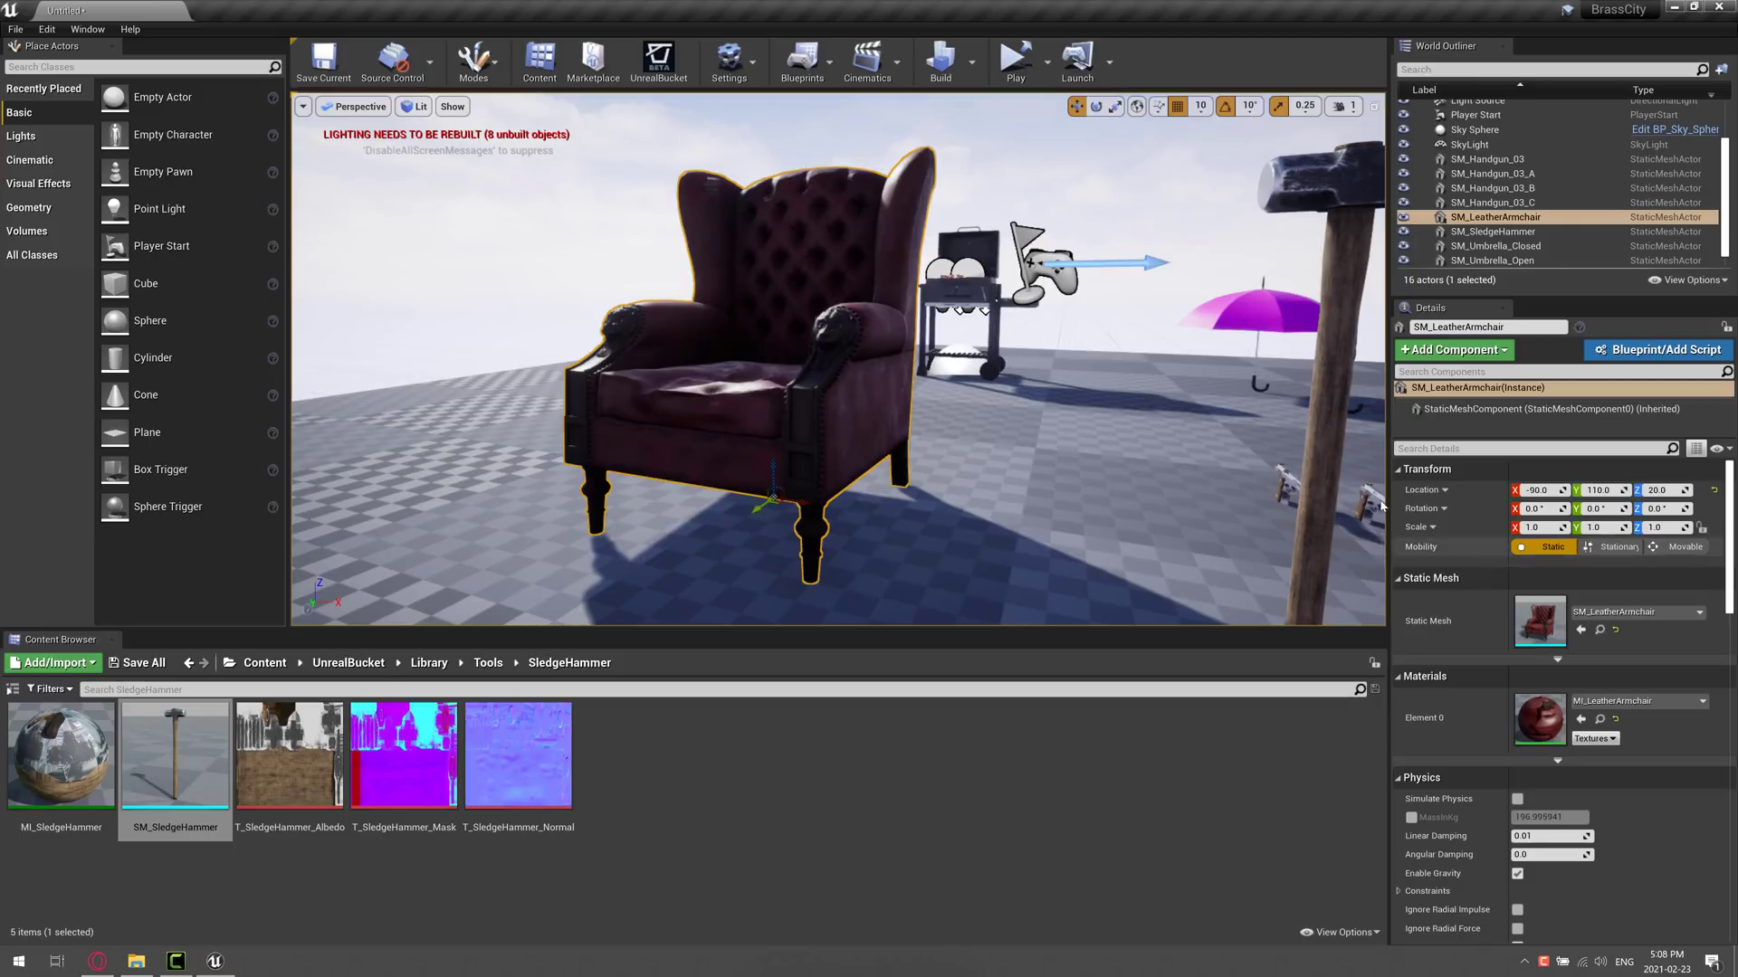
mouse_move(981, 459)
right_down()
mouse_move(1013, 457)
mouse_move(981, 459)
right_up()
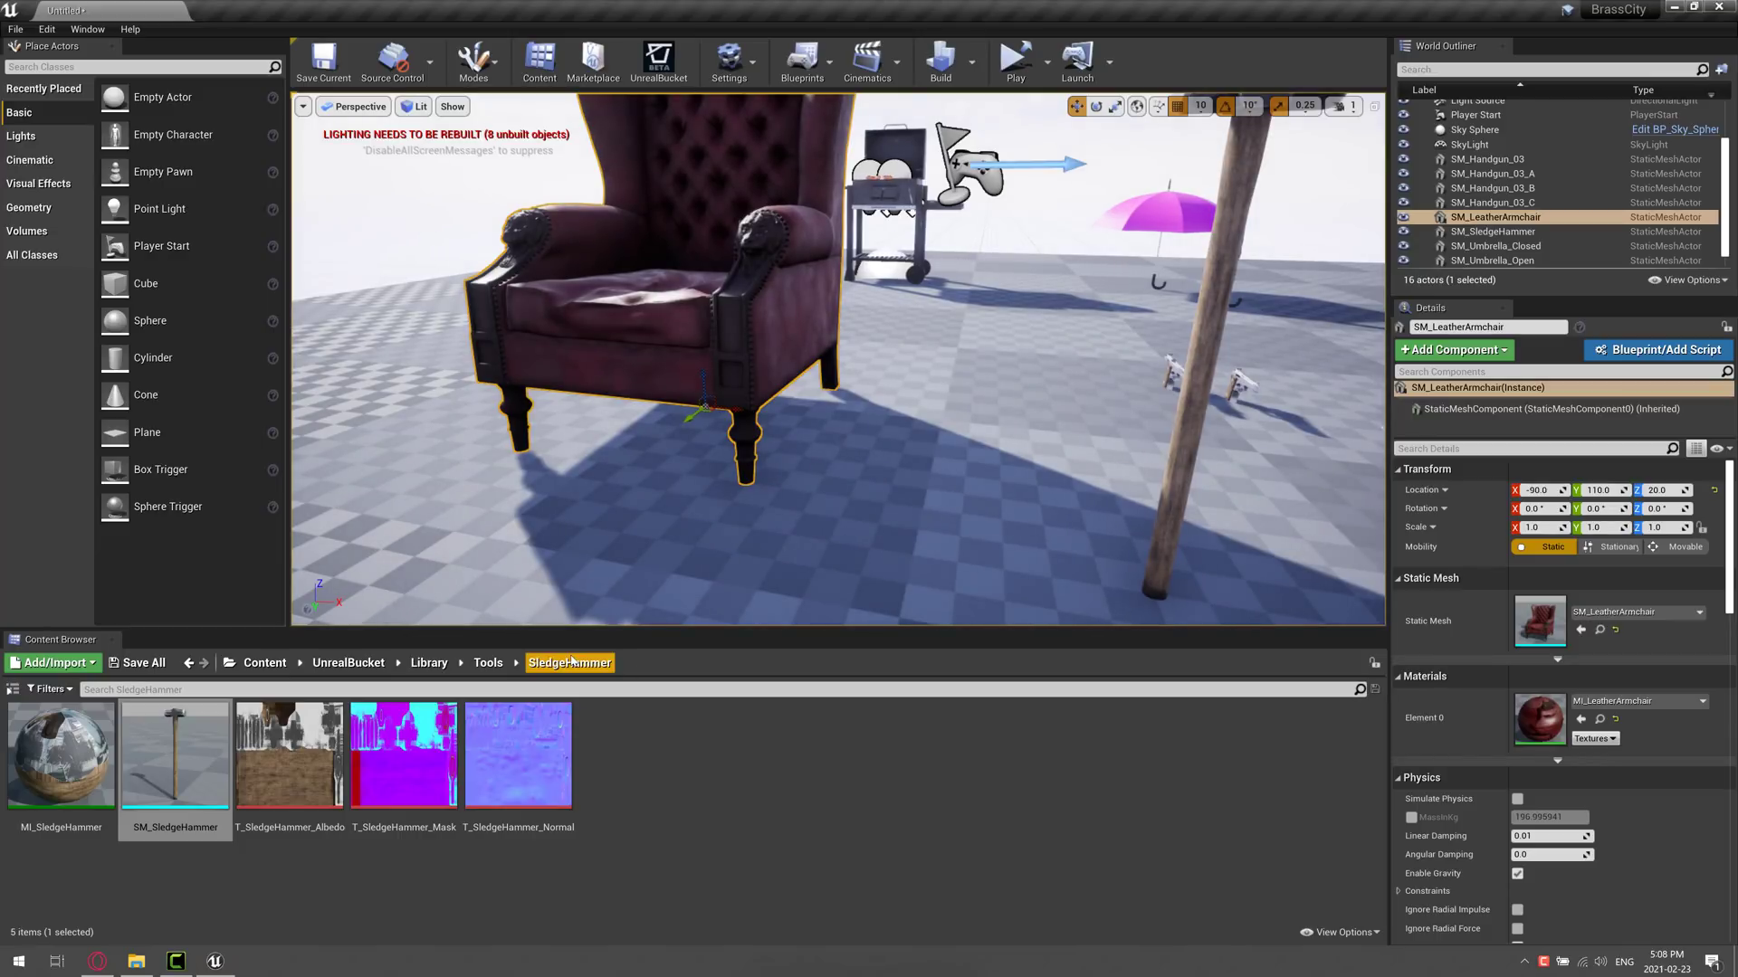
click(660, 62)
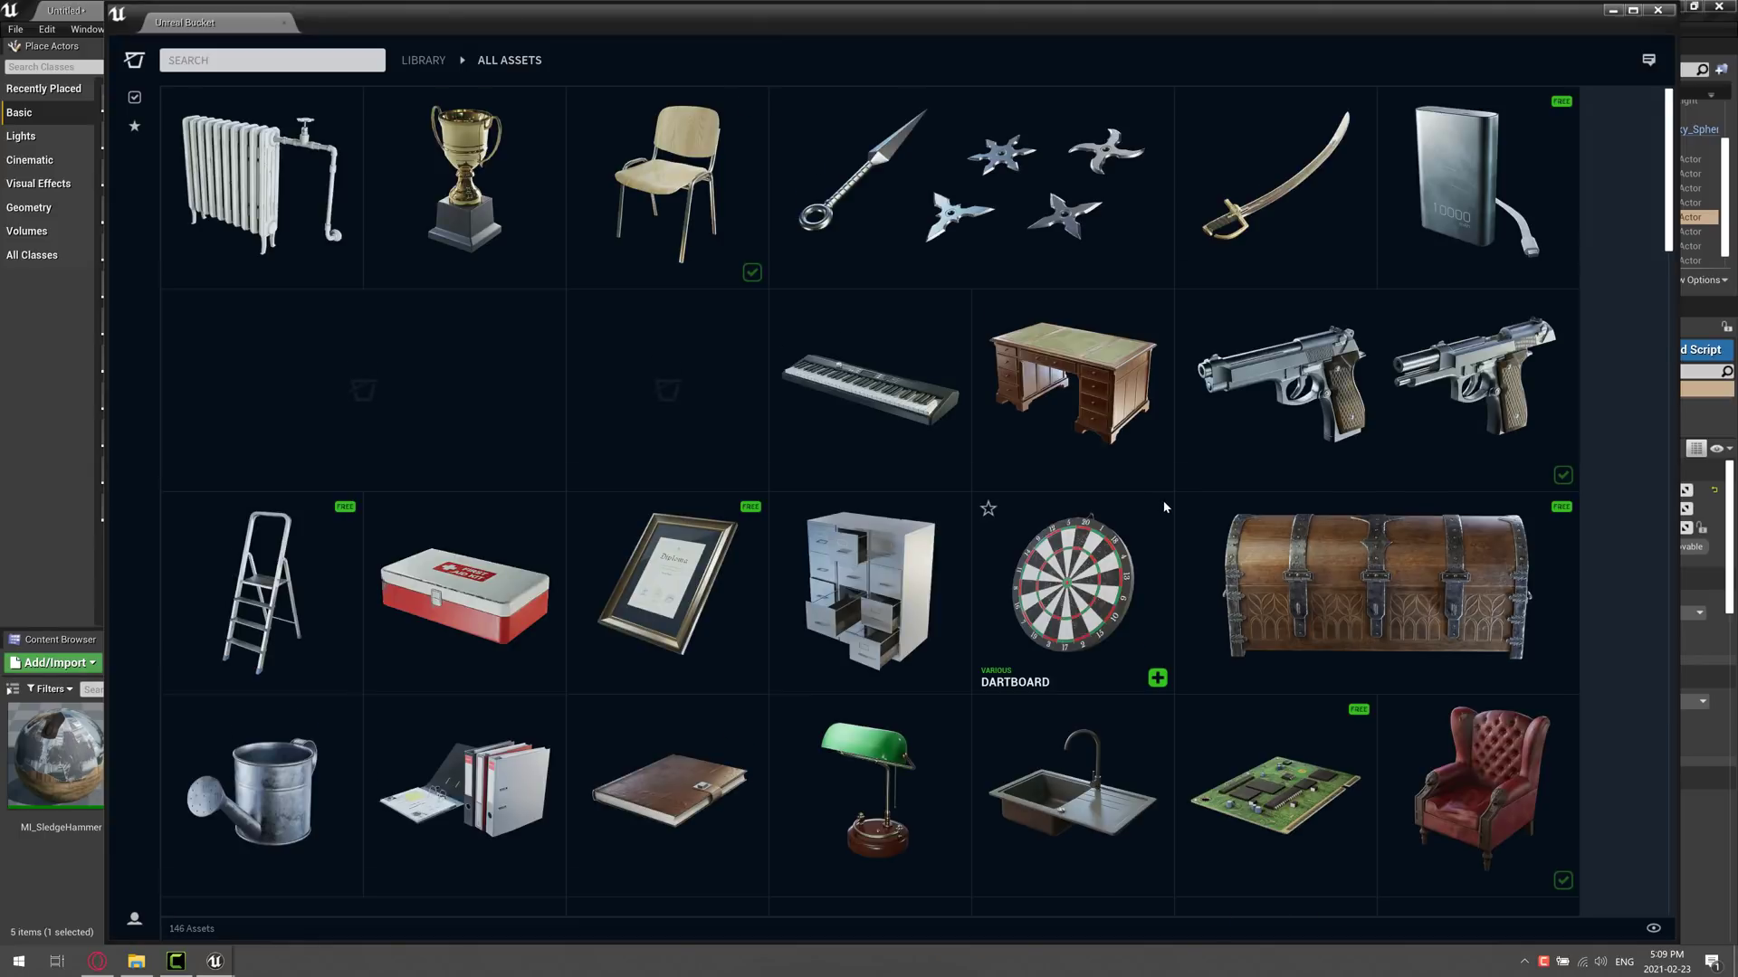
scroll(1164, 500, down, 3)
scroll(1164, 498, down, 9)
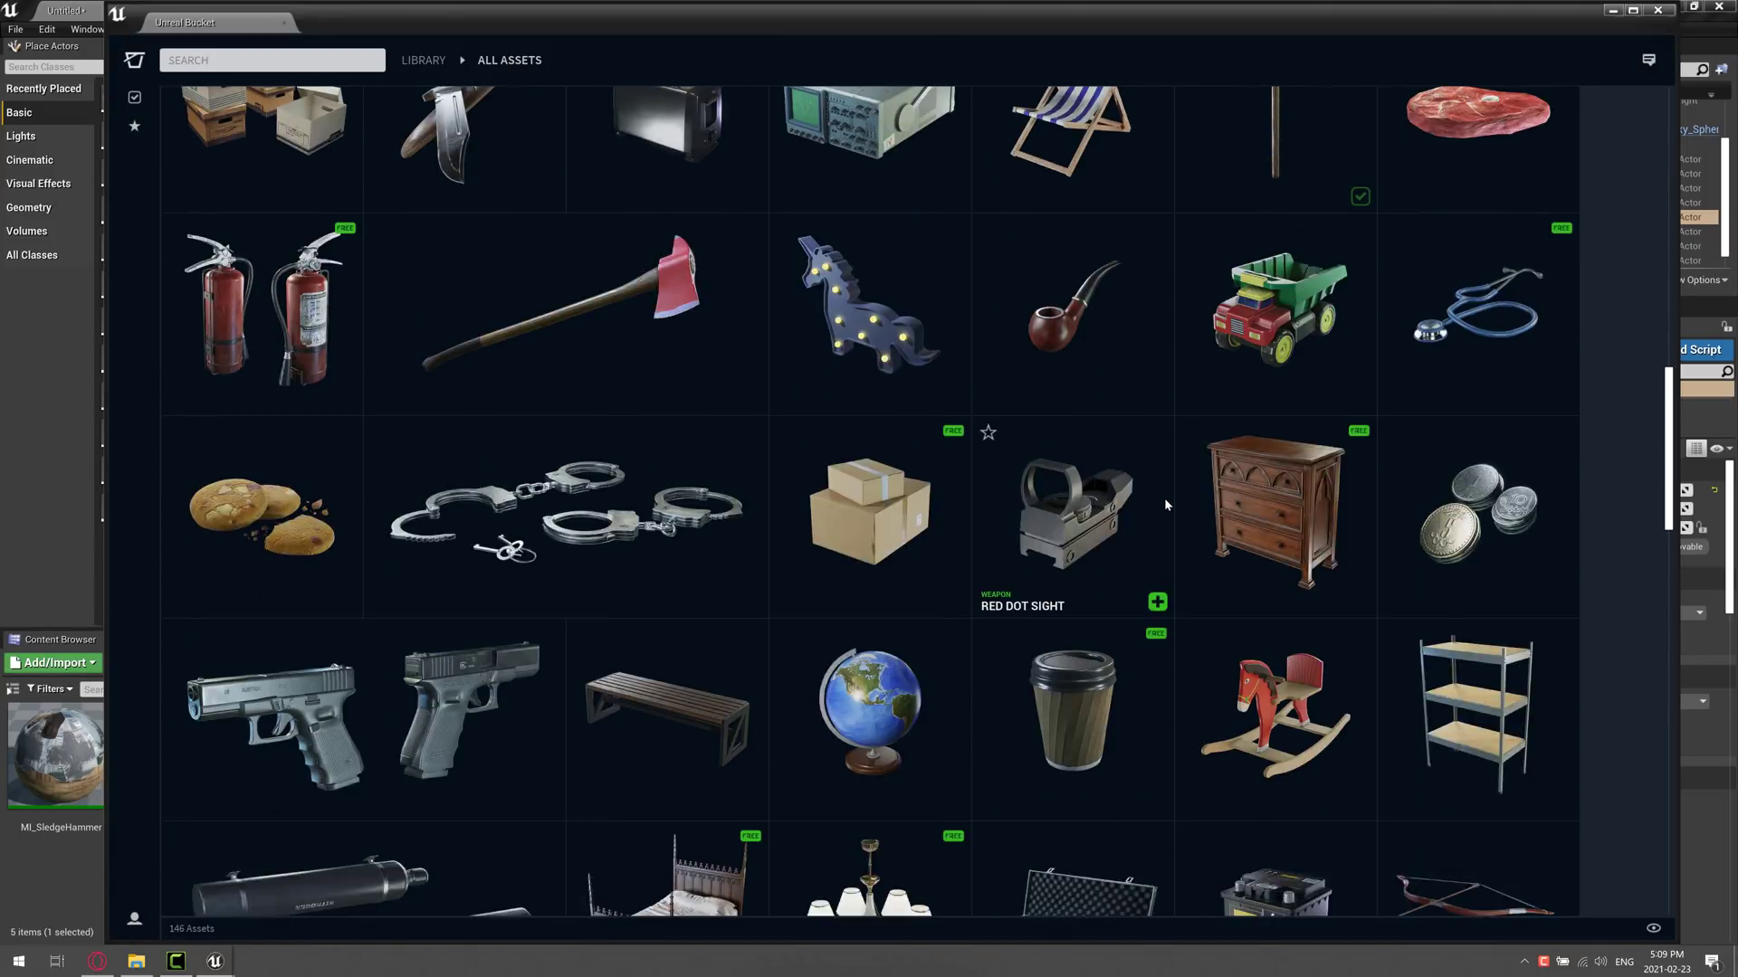
scroll(1163, 498, up, 5)
scroll(362, 534, down, 2)
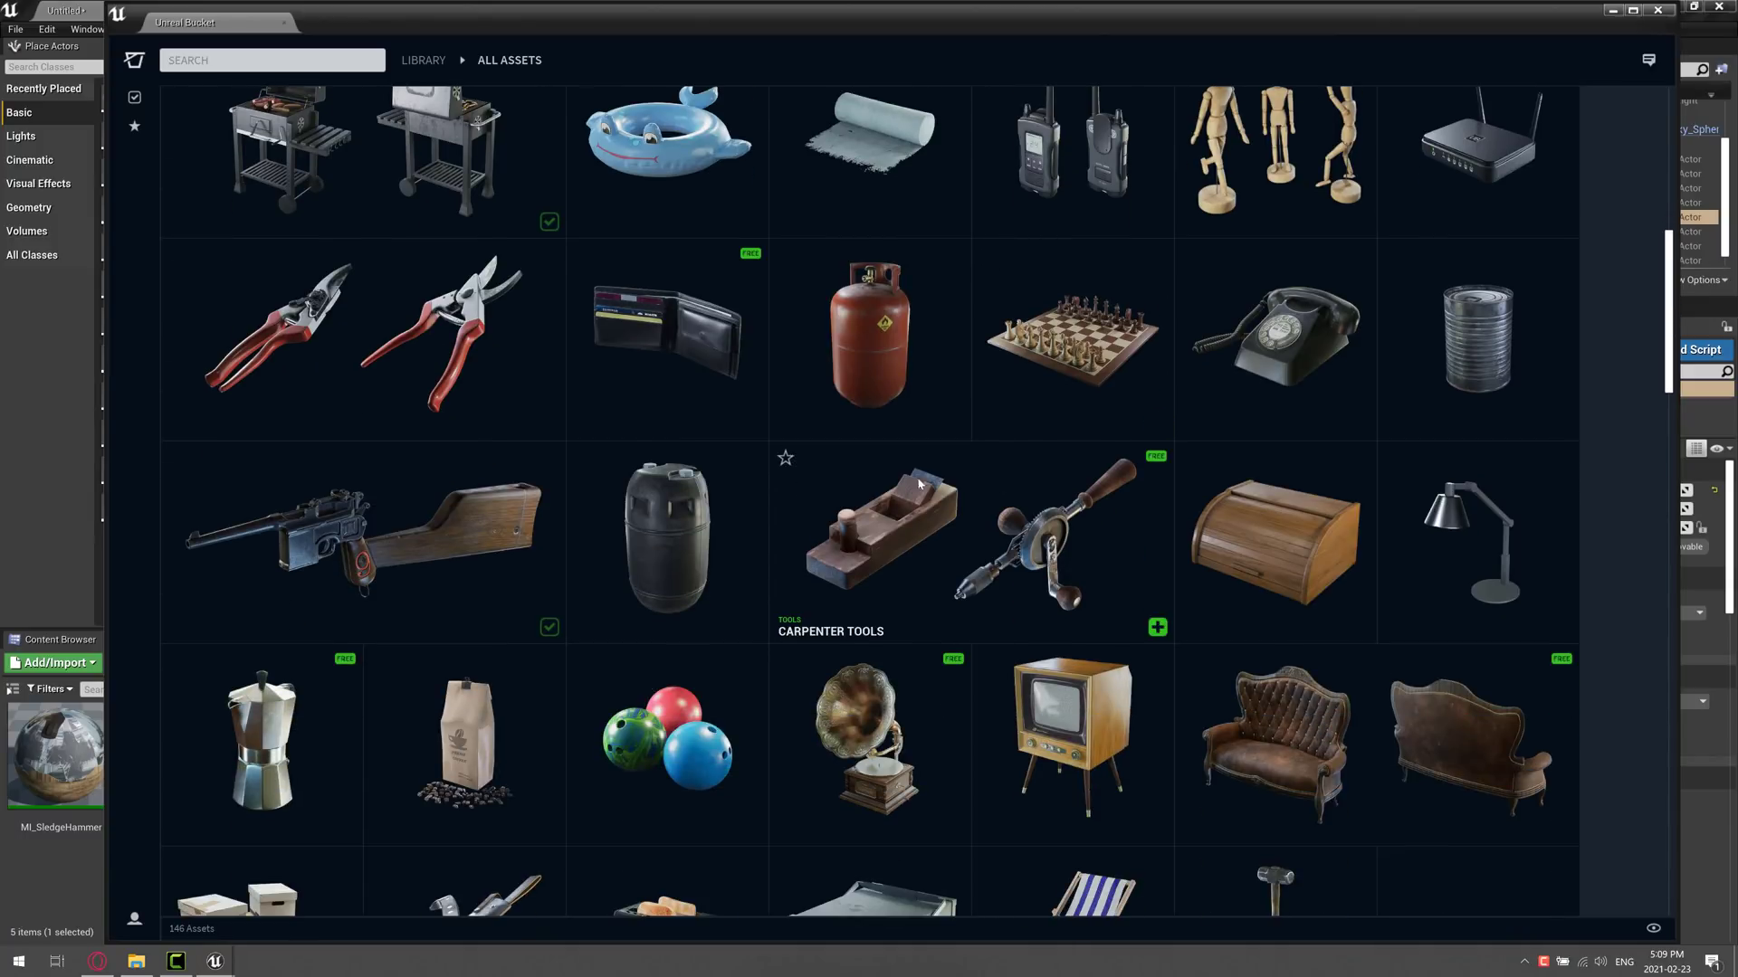
click(346, 534)
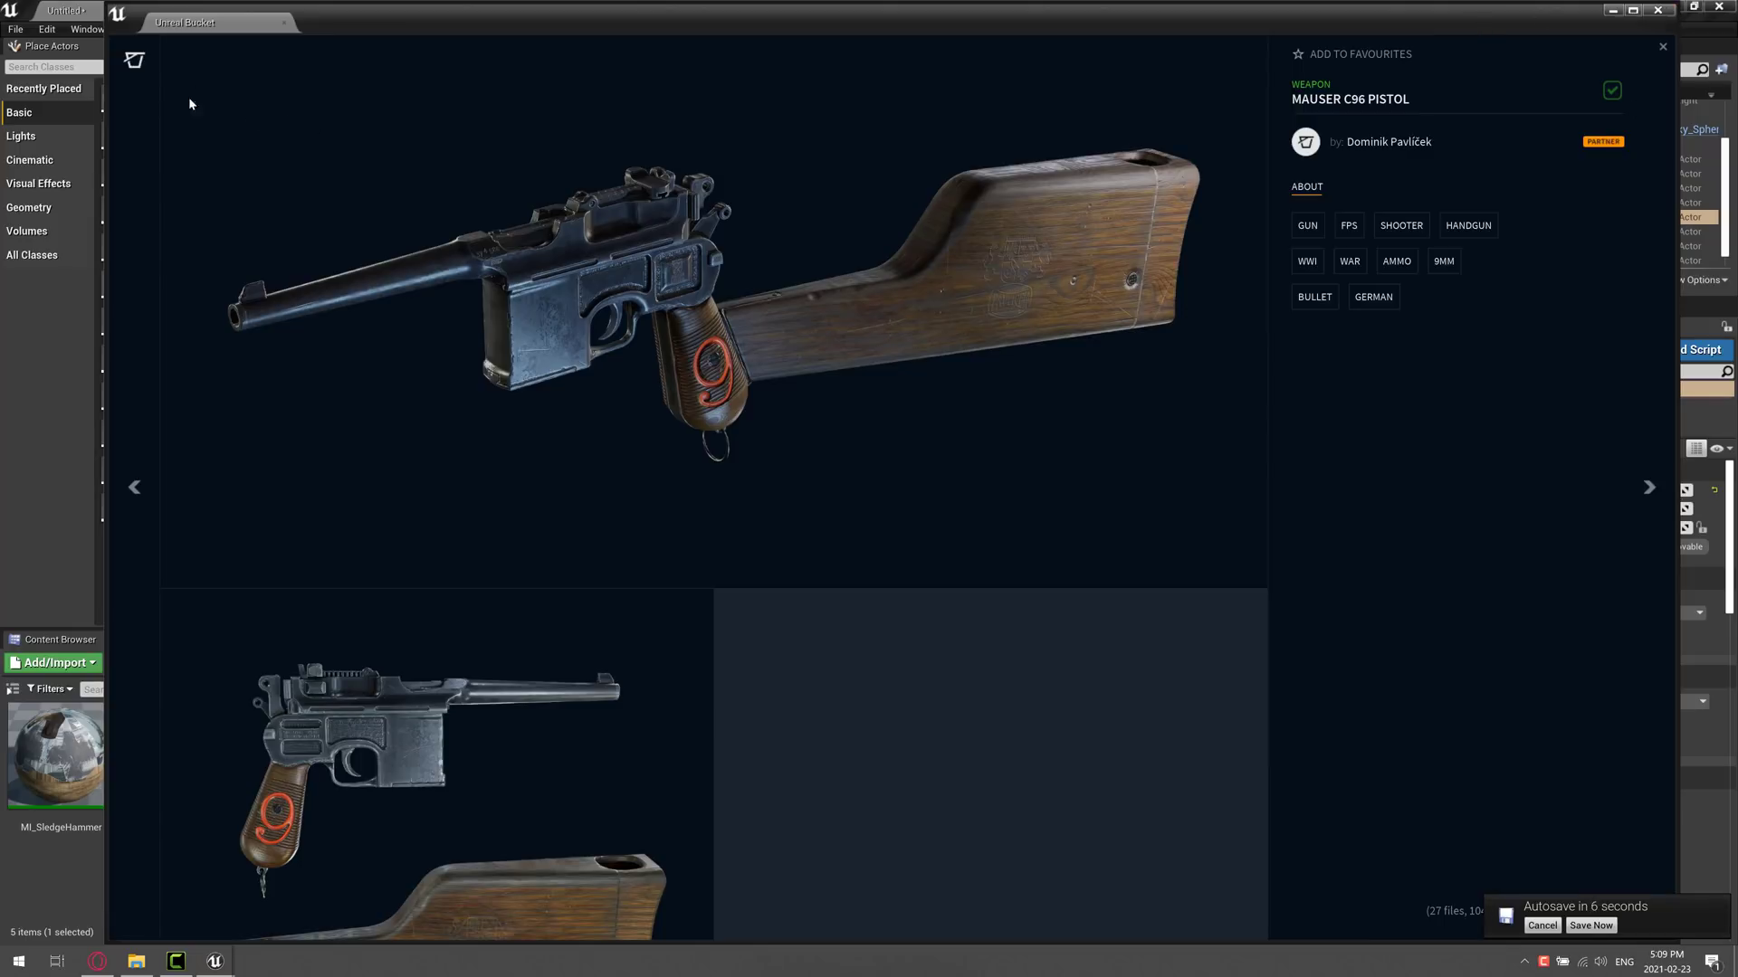
click(136, 59)
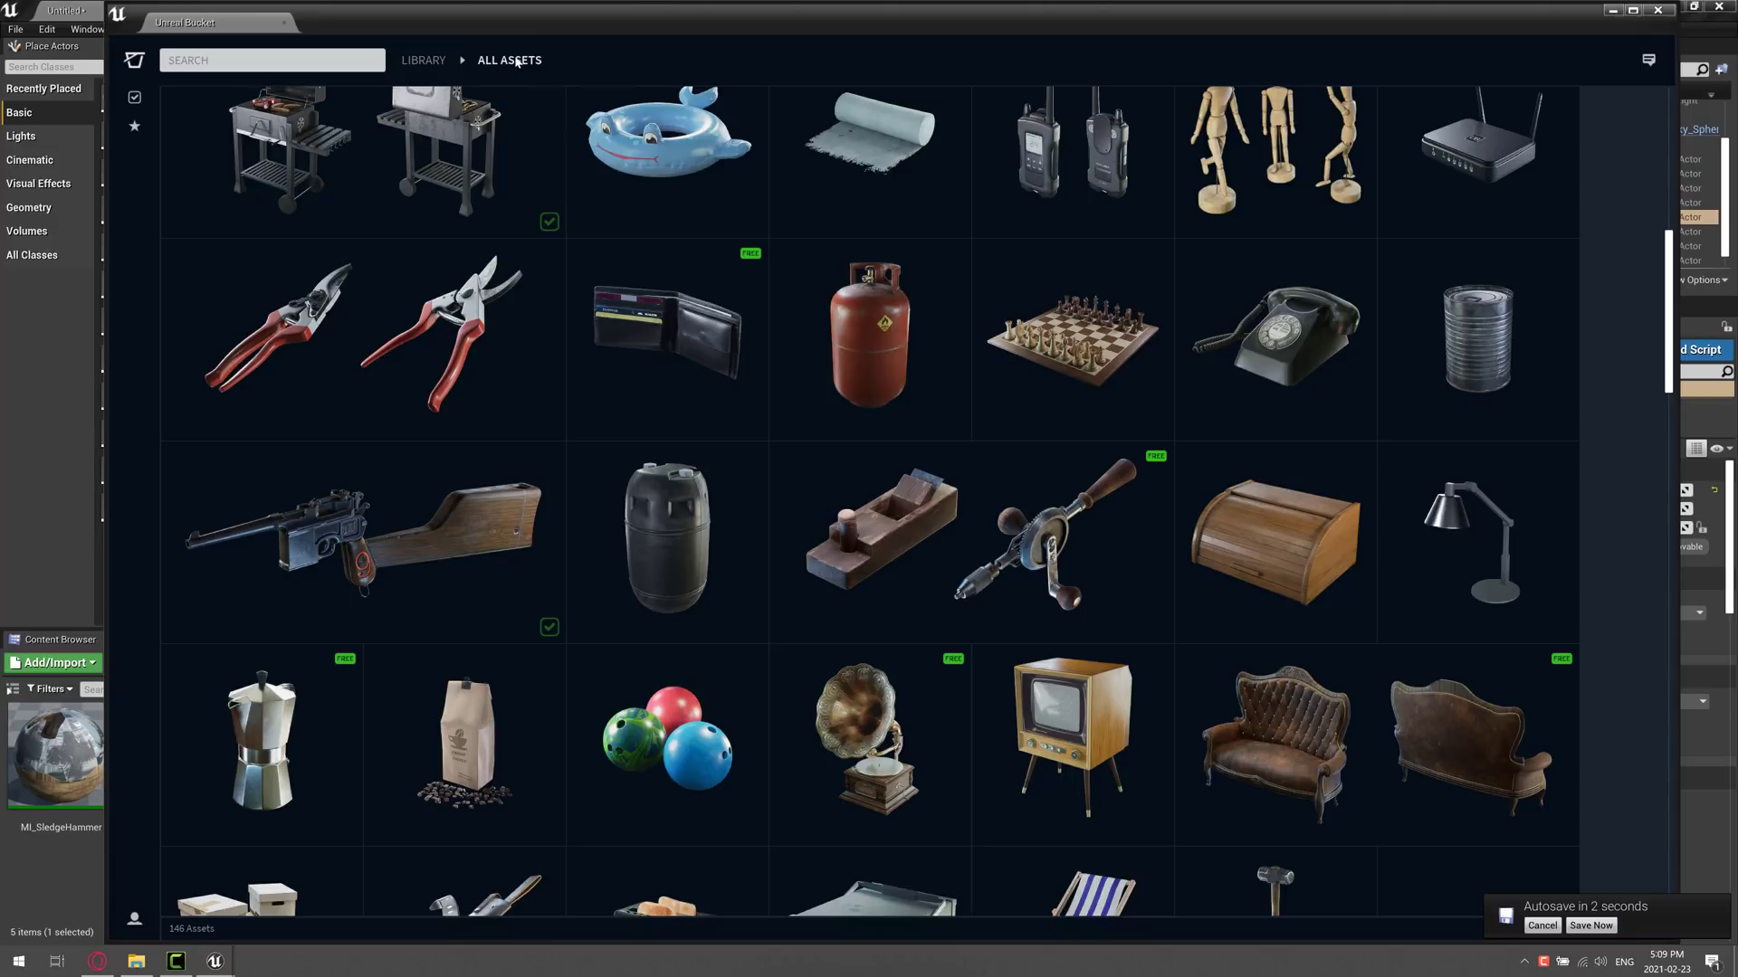
scroll(943, 473, down, 10)
scroll(941, 476, up, 15)
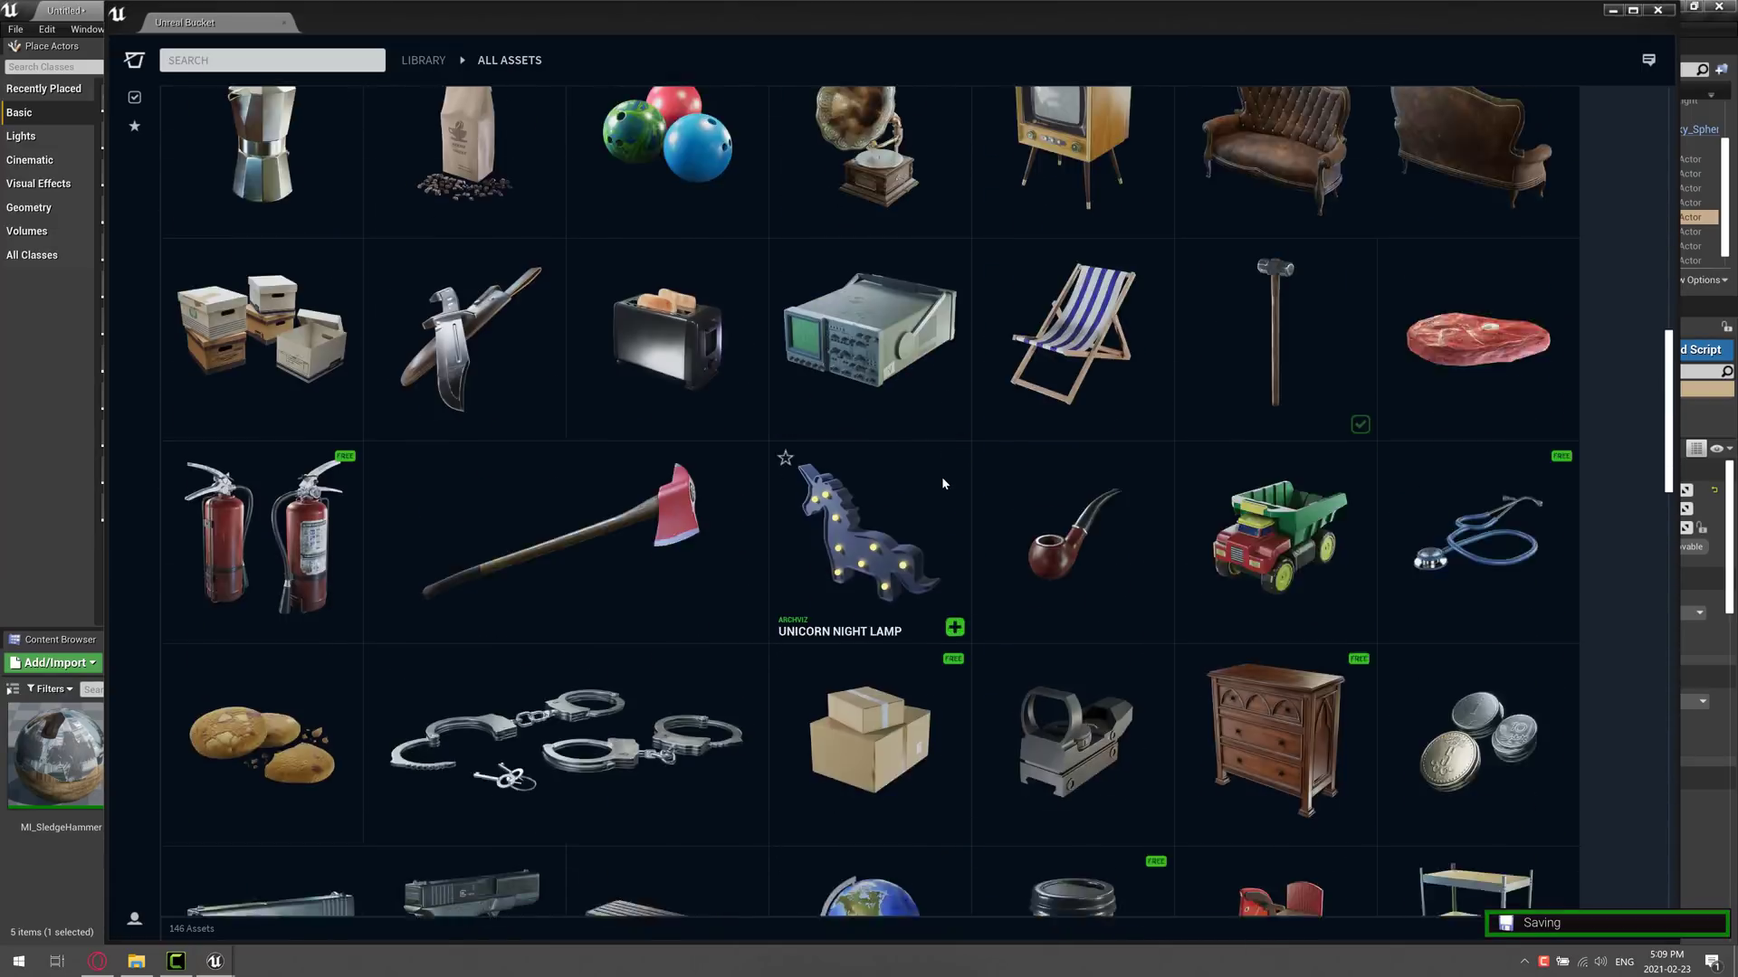
scroll(945, 466, up, 1)
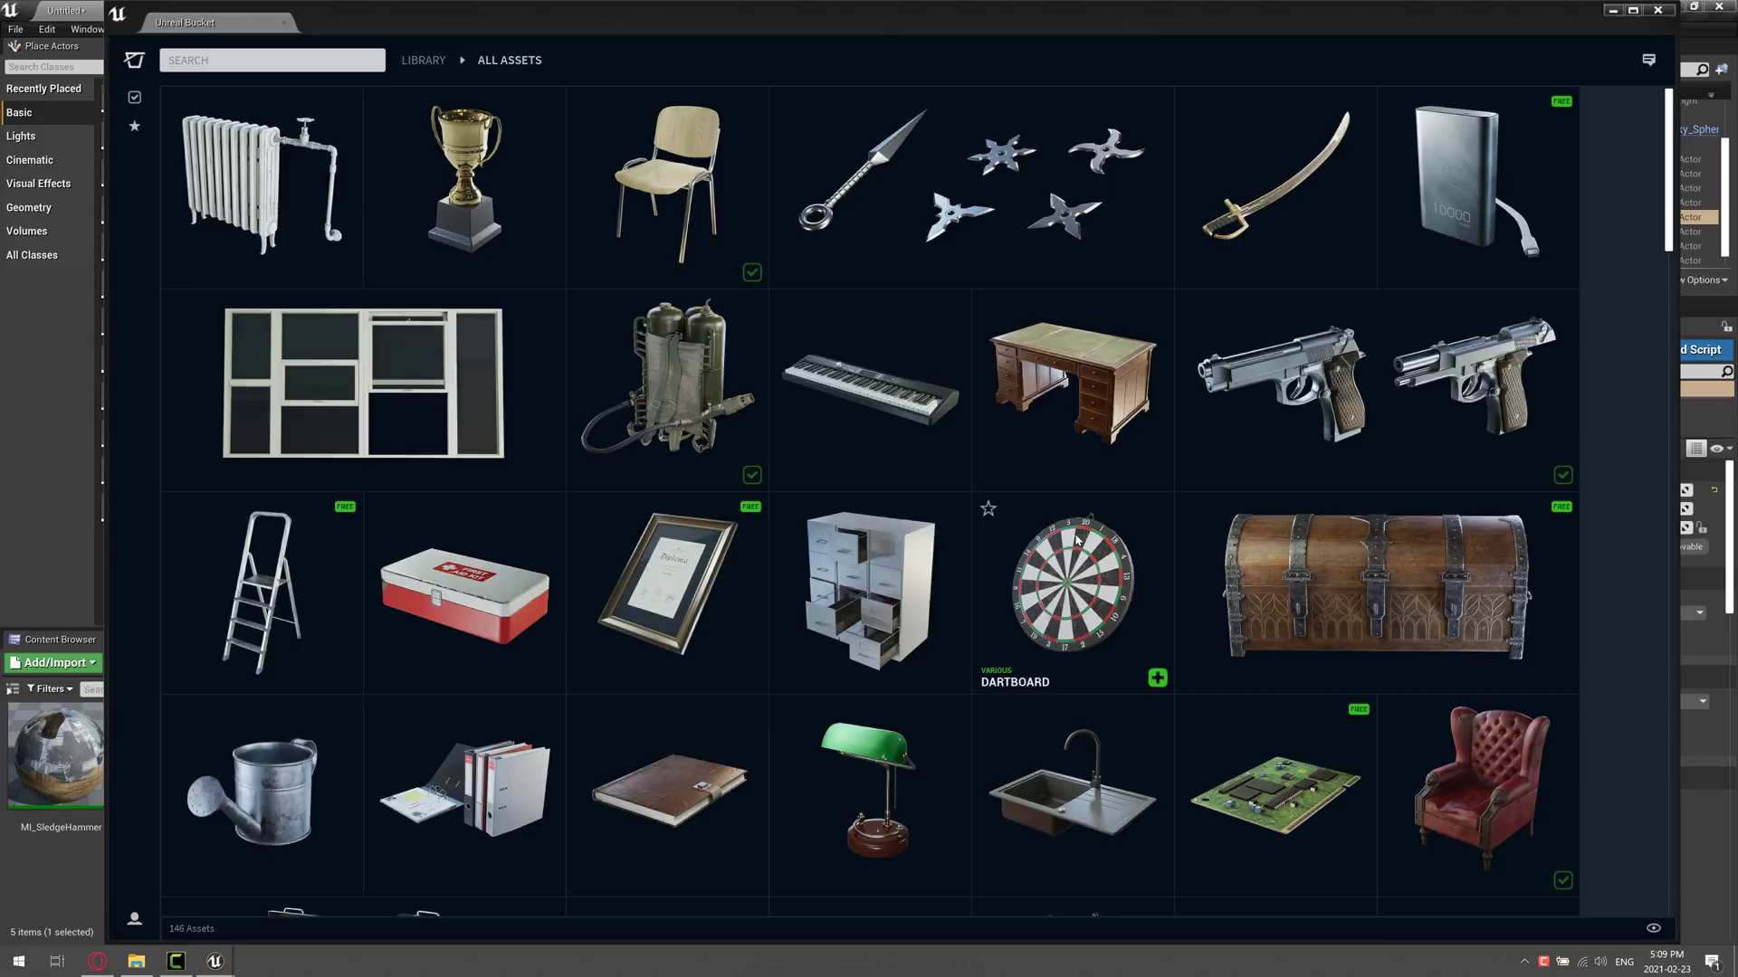
click(1658, 10)
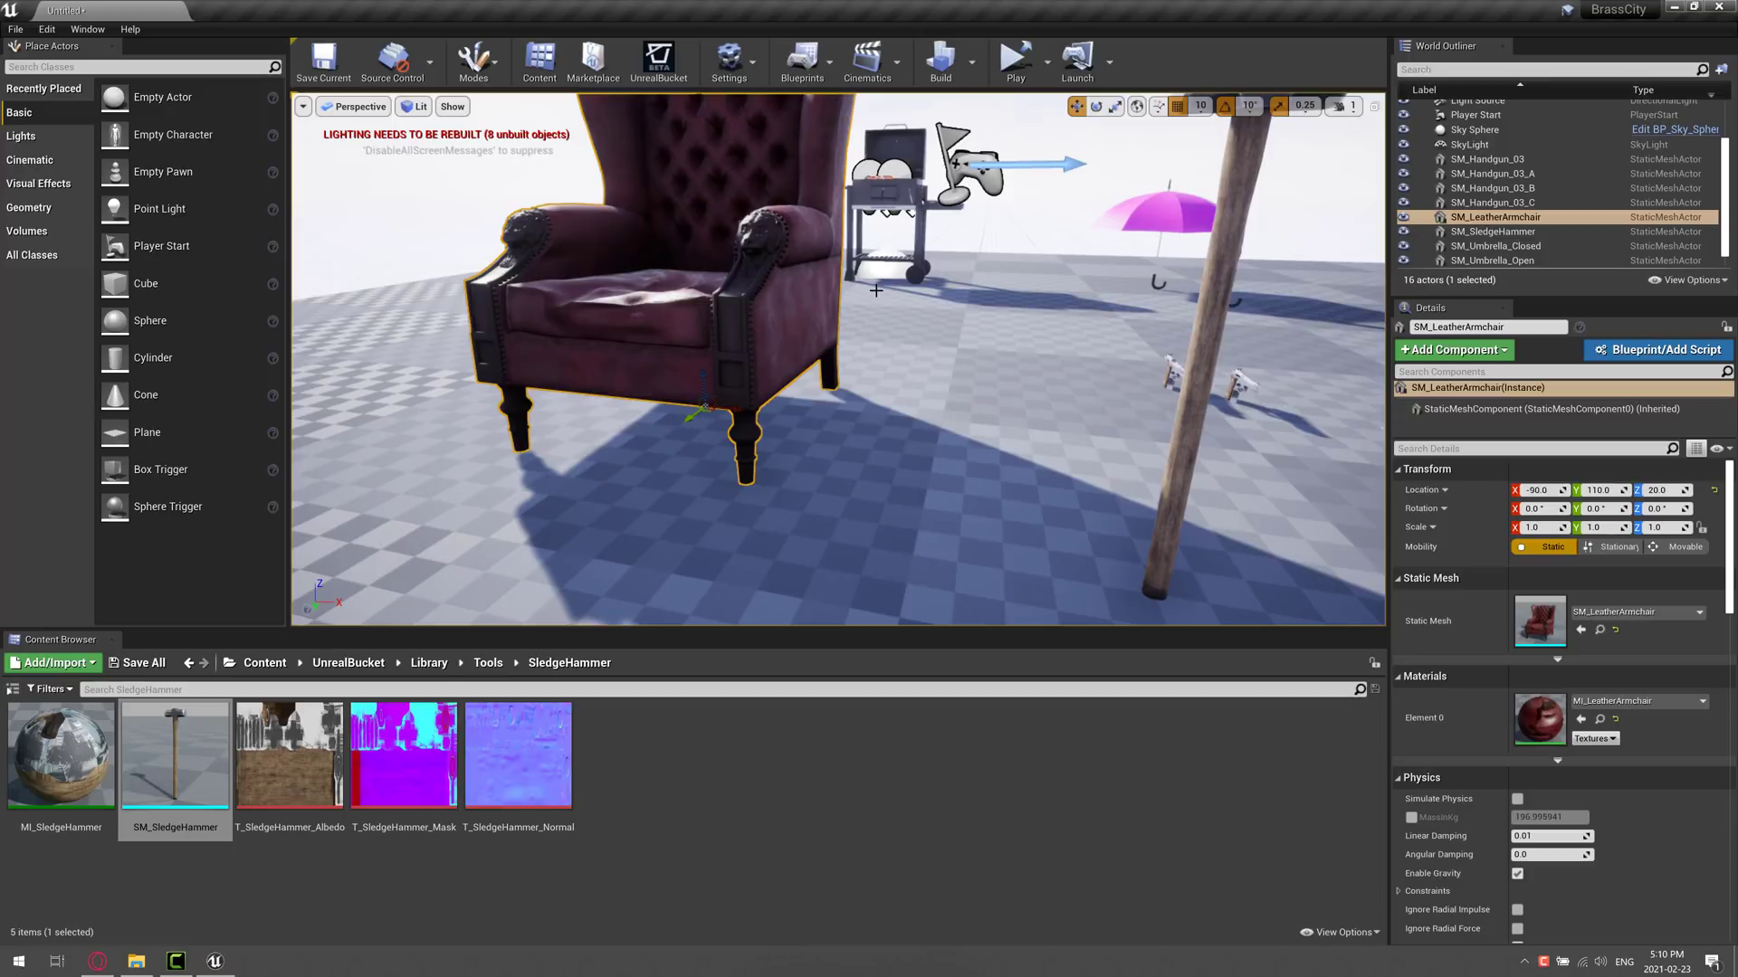
Bring up the Unreal Bucket site full-screen and highlight the 'Smooth integration with Unreal Engine' heading
click(99, 961)
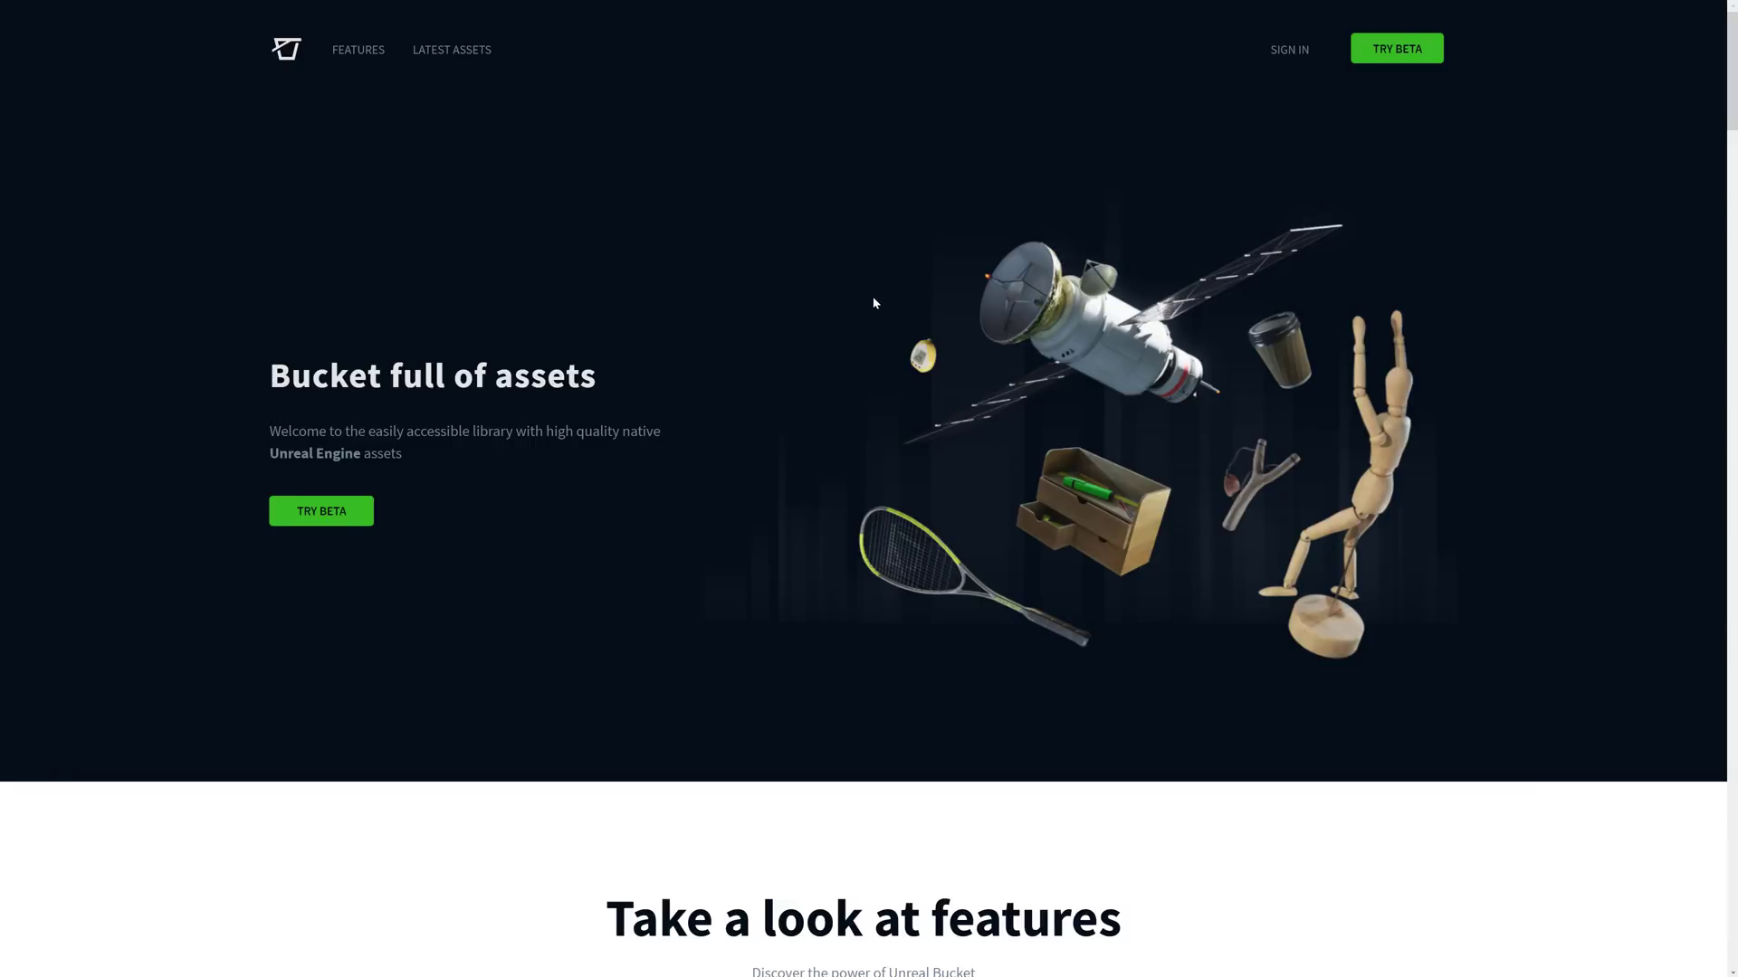
key(F11)
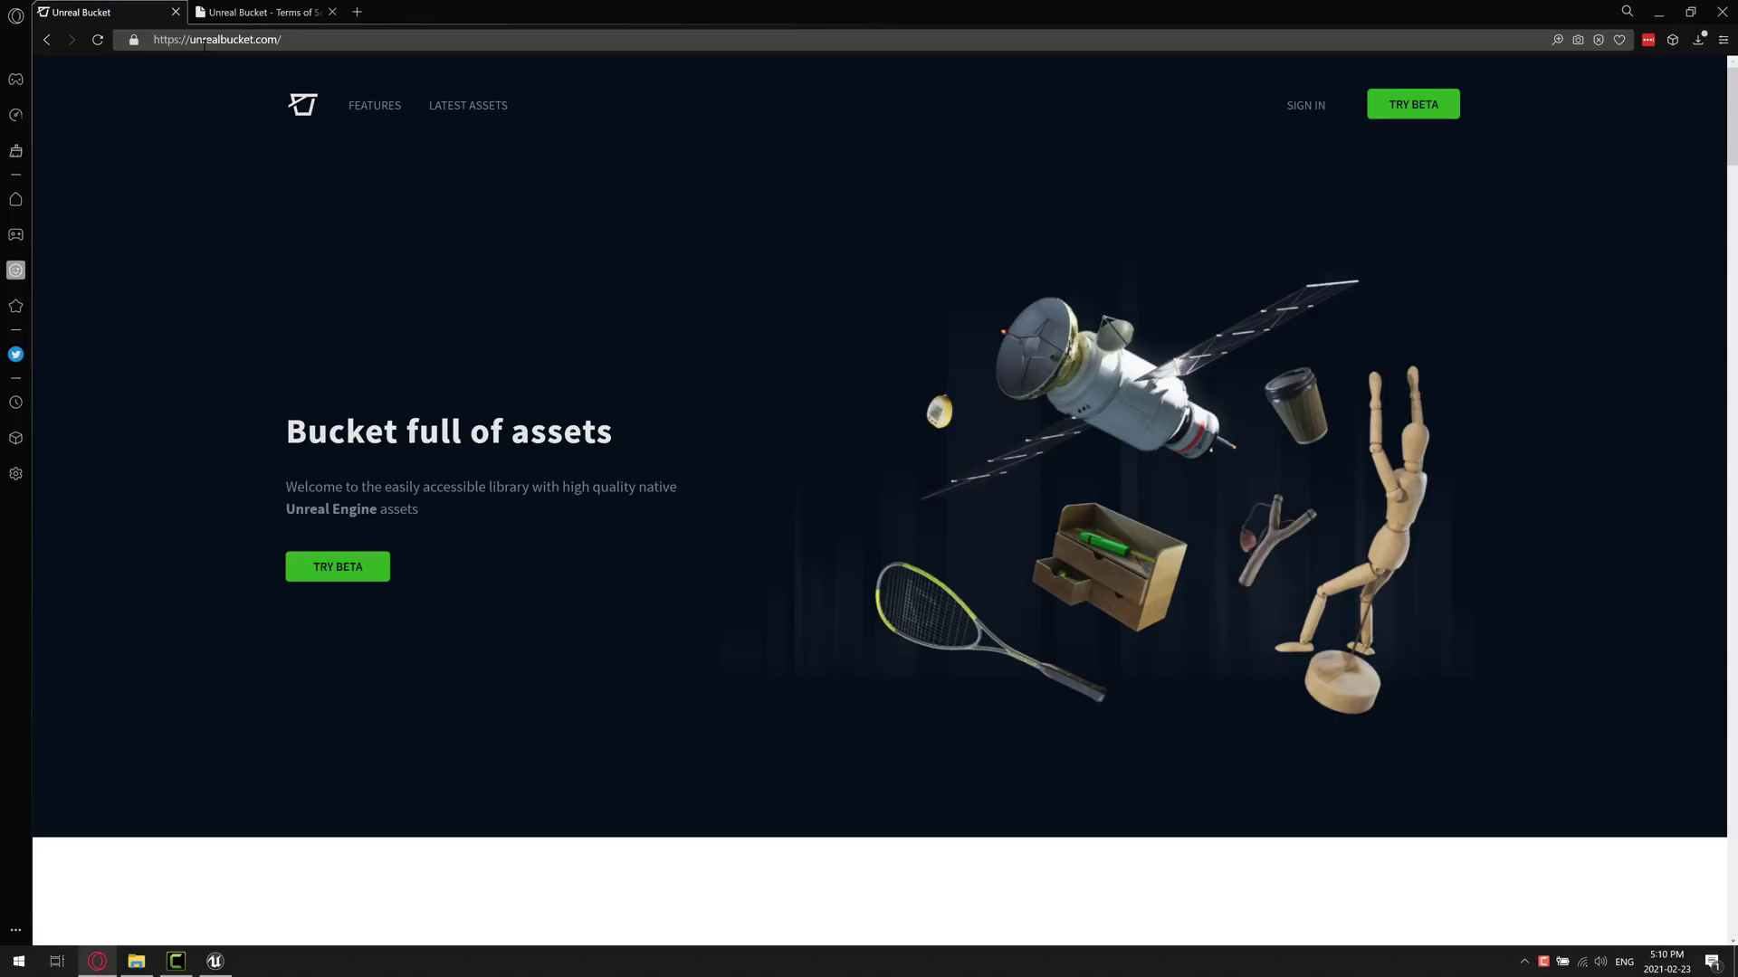
key(F11)
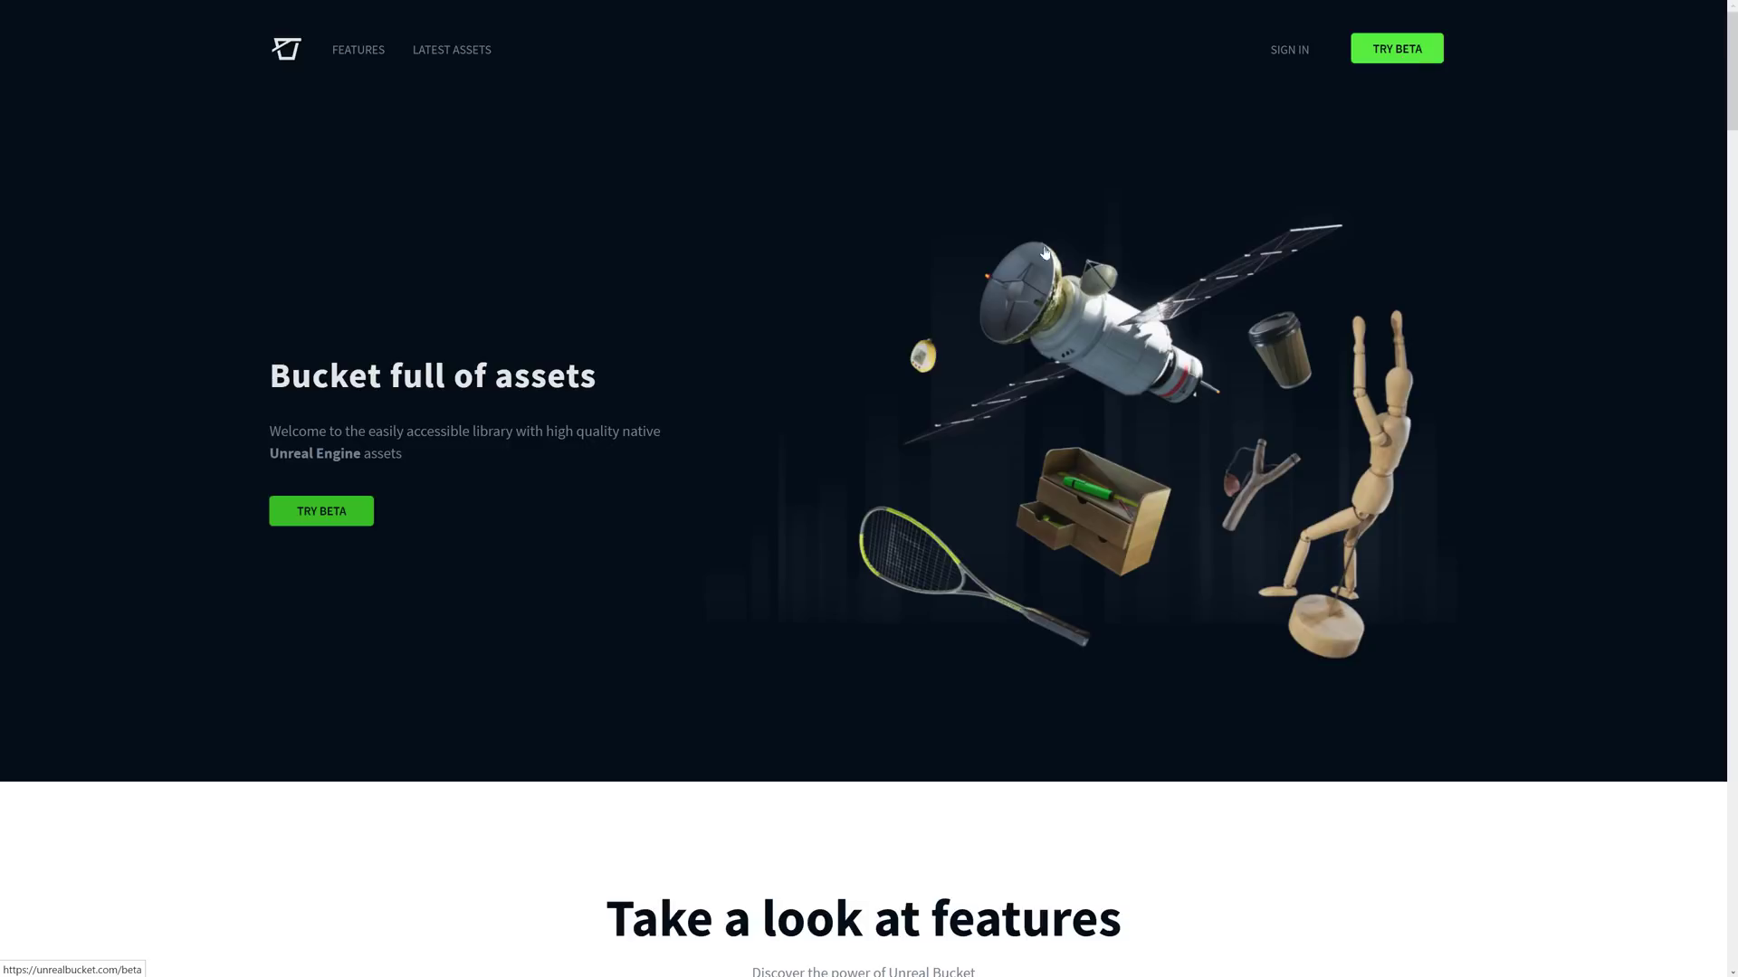
scroll(602, 402, down, 10)
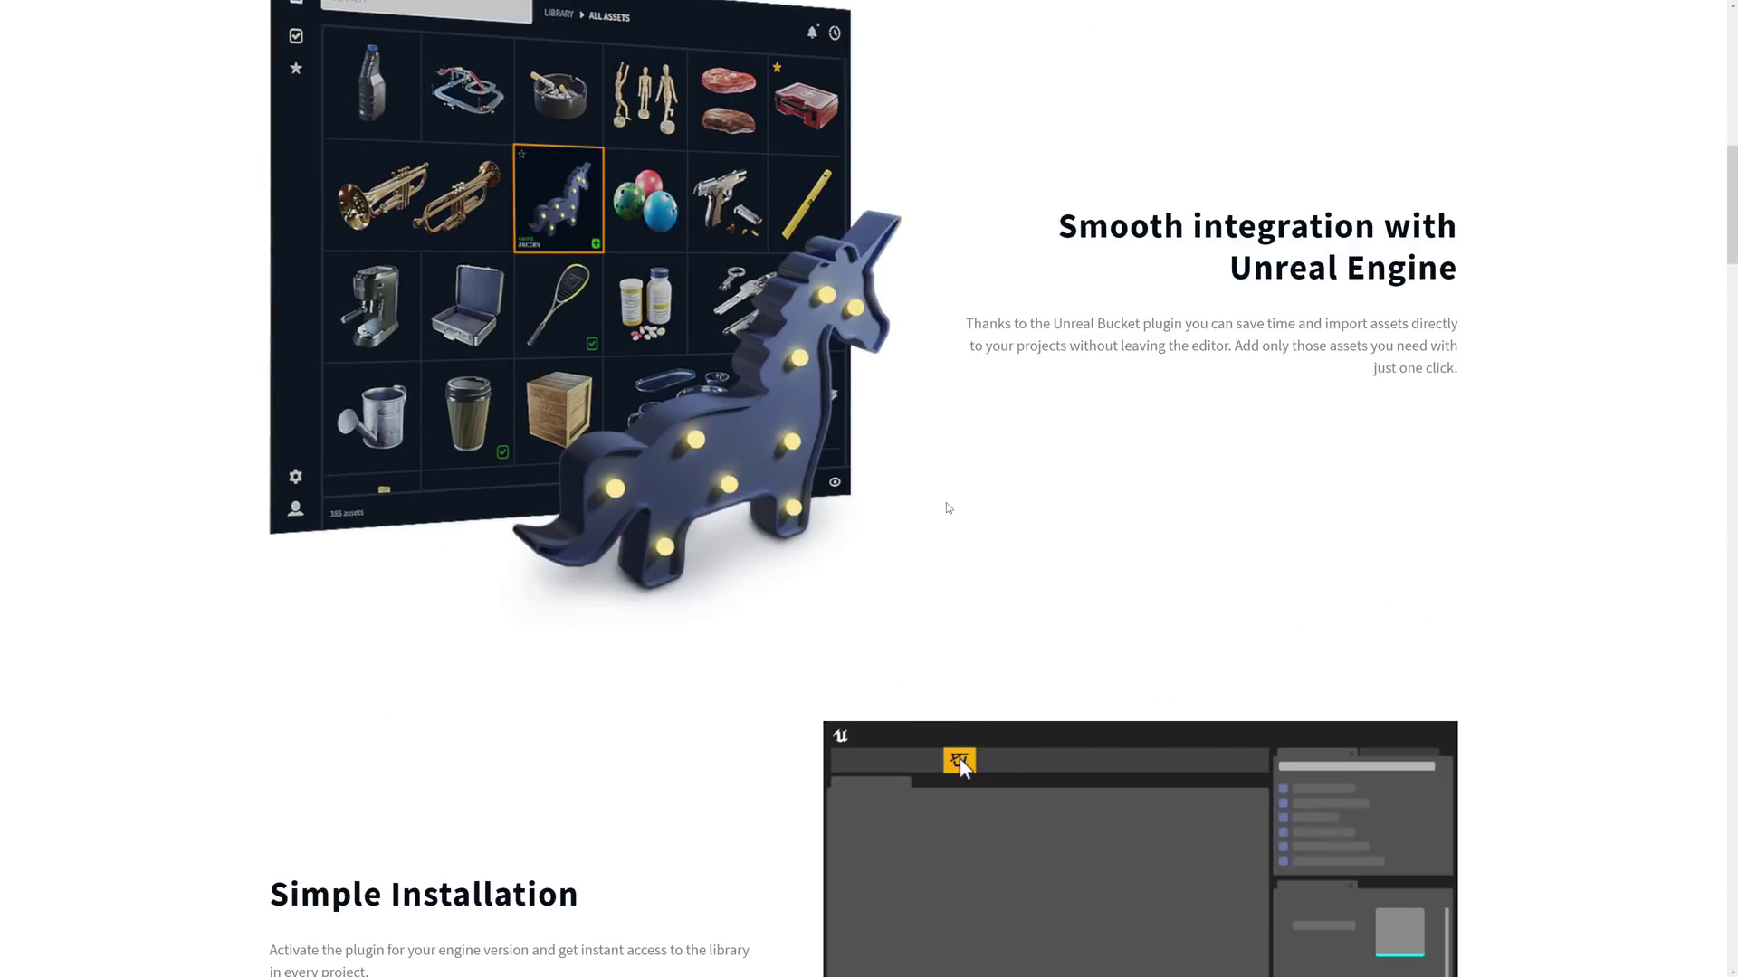
scroll(1098, 426, up, 7)
scroll(1099, 410, up, 3)
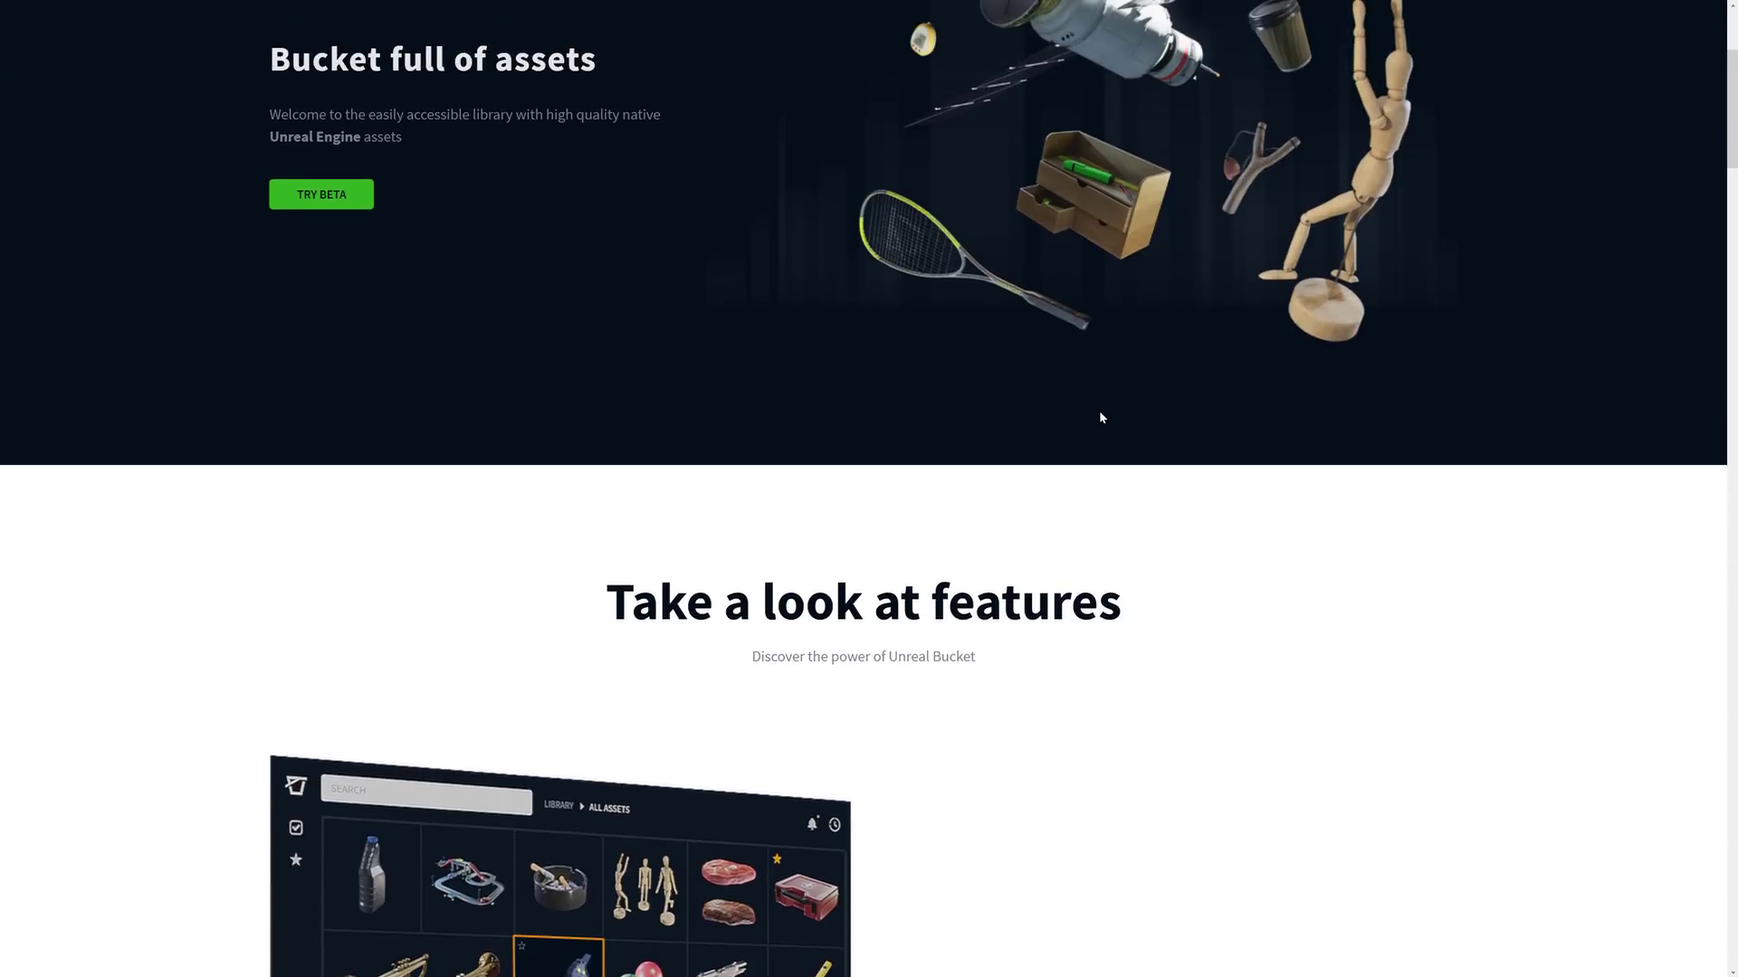
scroll(1099, 410, down, 8)
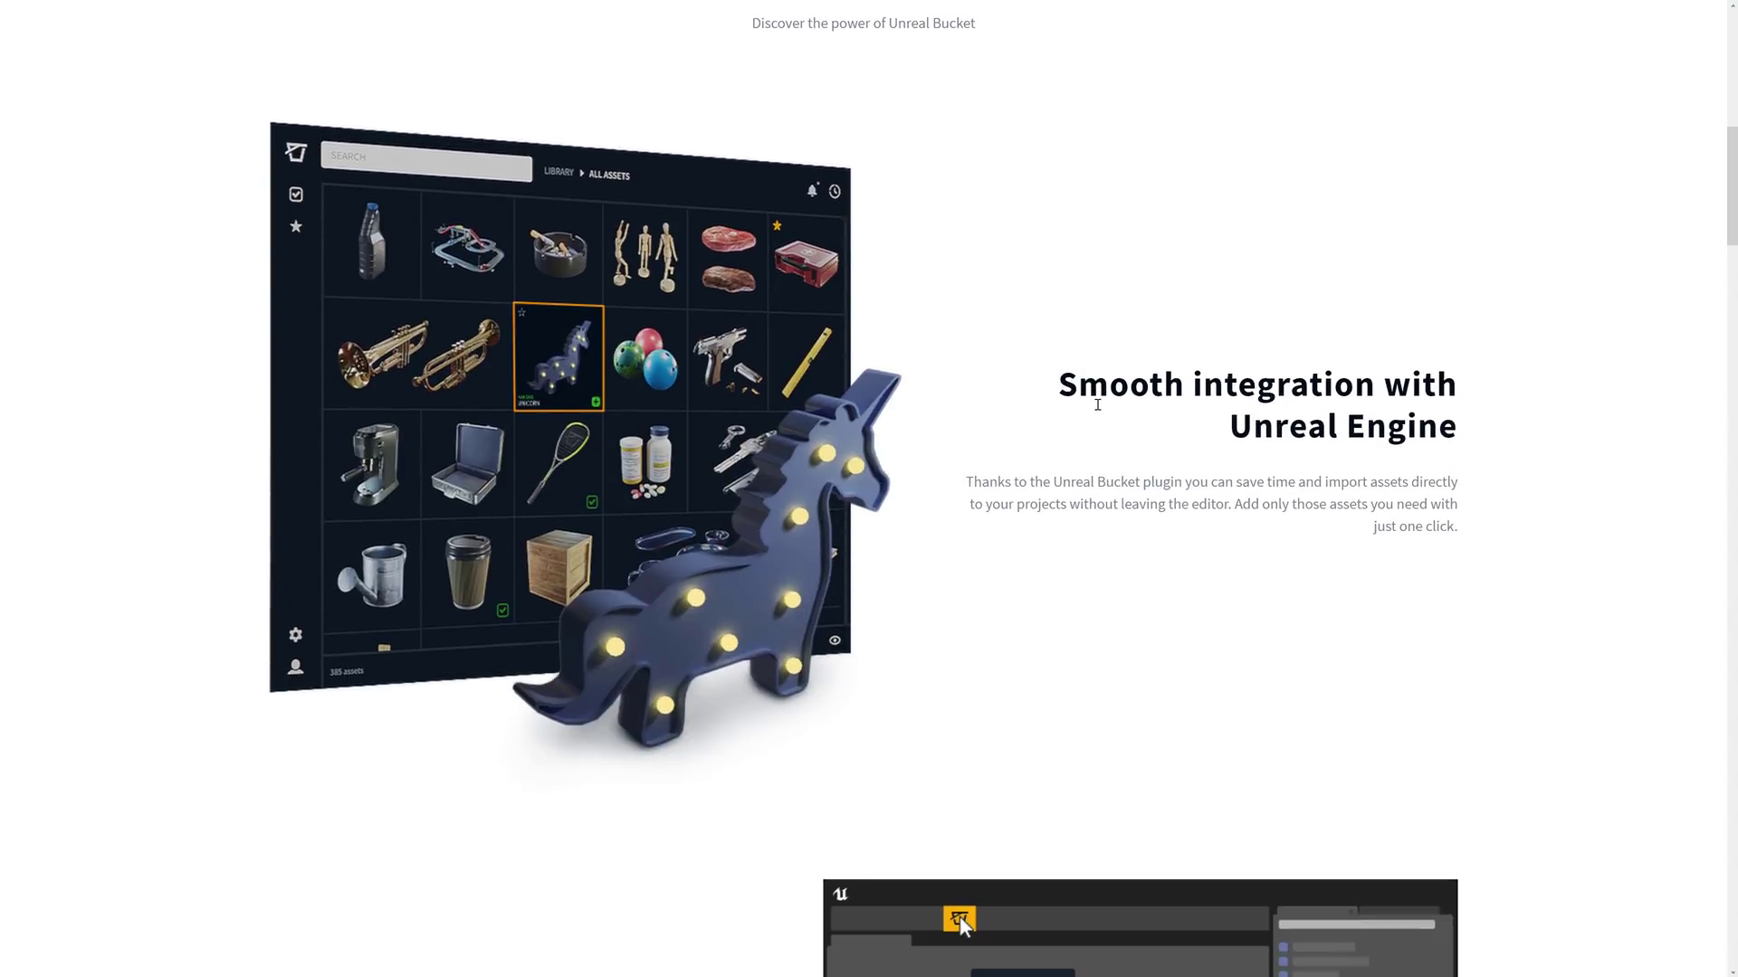
scroll(1090, 380, down, 2)
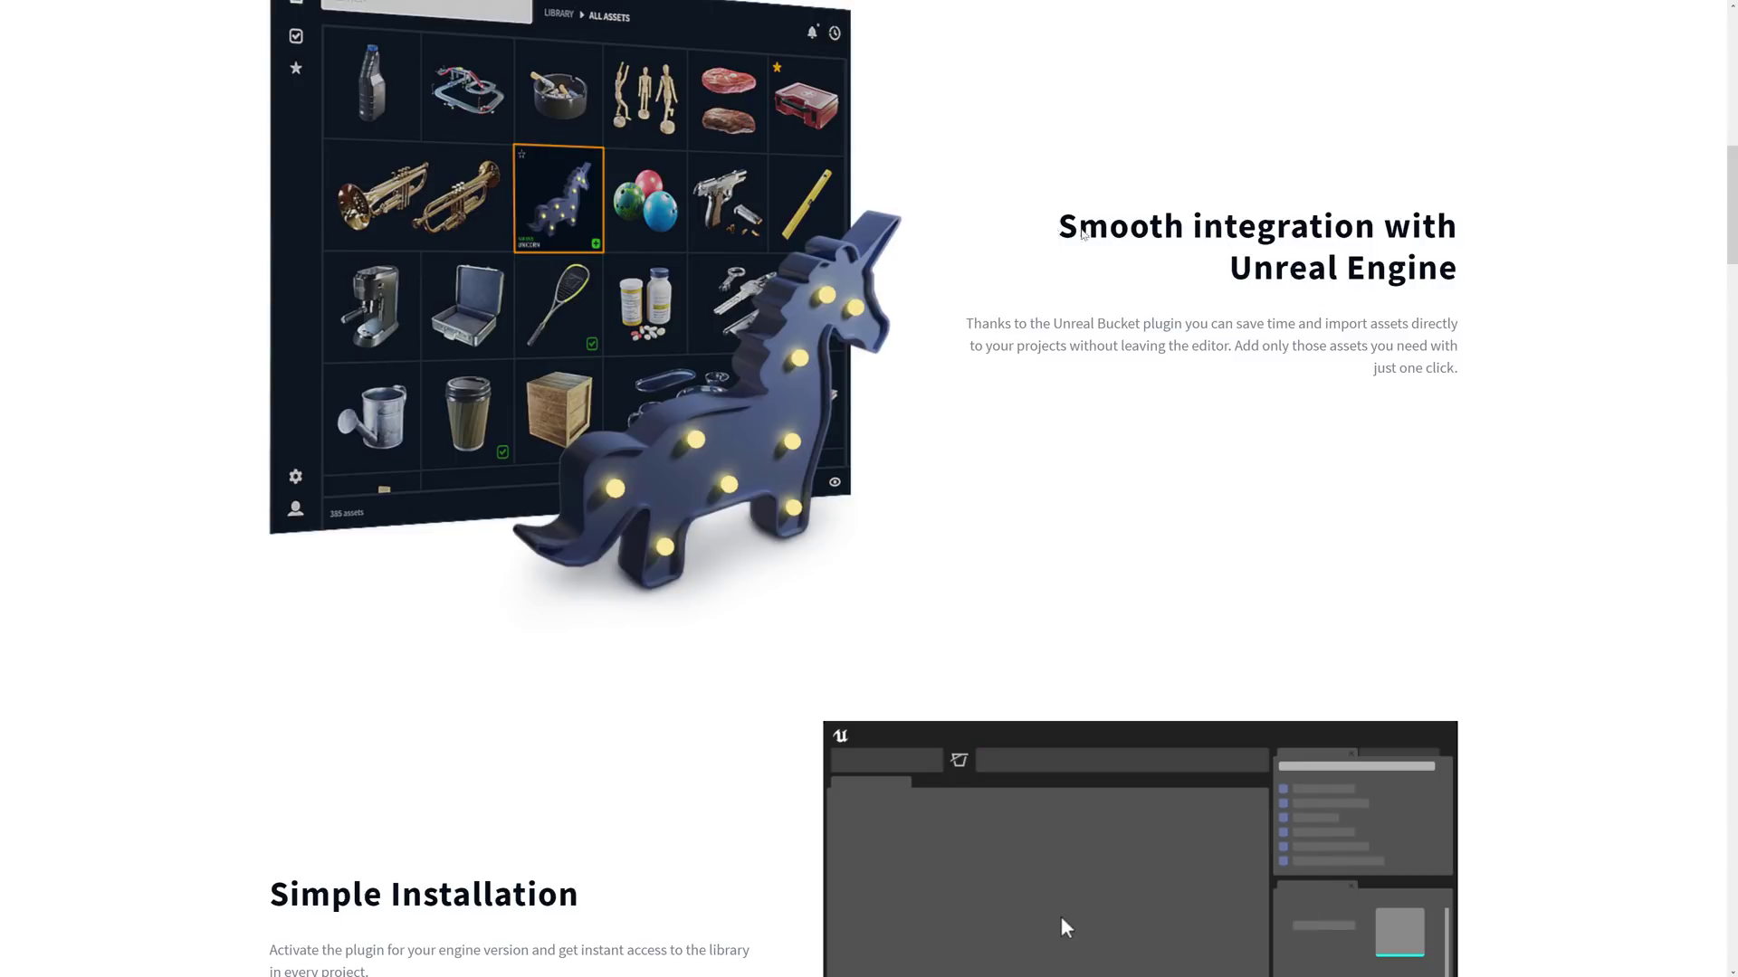
drag(1056, 232, 1437, 315)
Scroll through Simple Installation, categories and Make assets your own down to Helpful Blueprints
scroll(1437, 315, down, 5)
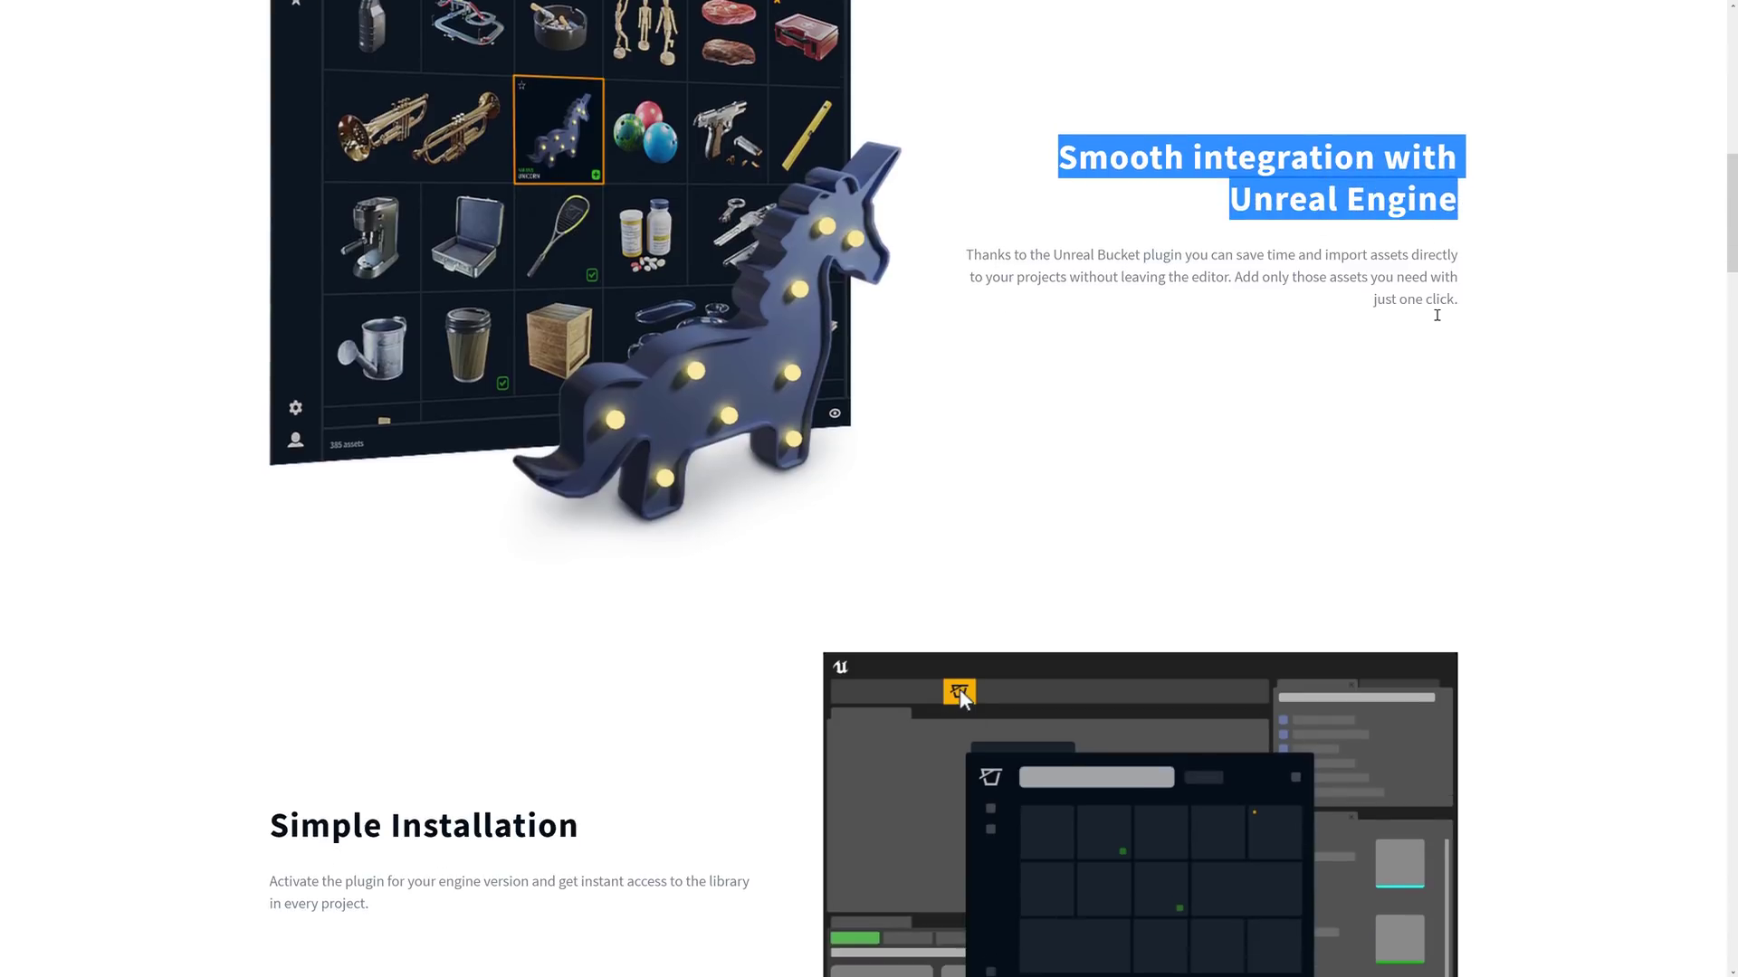
scroll(1372, 325, down, 2)
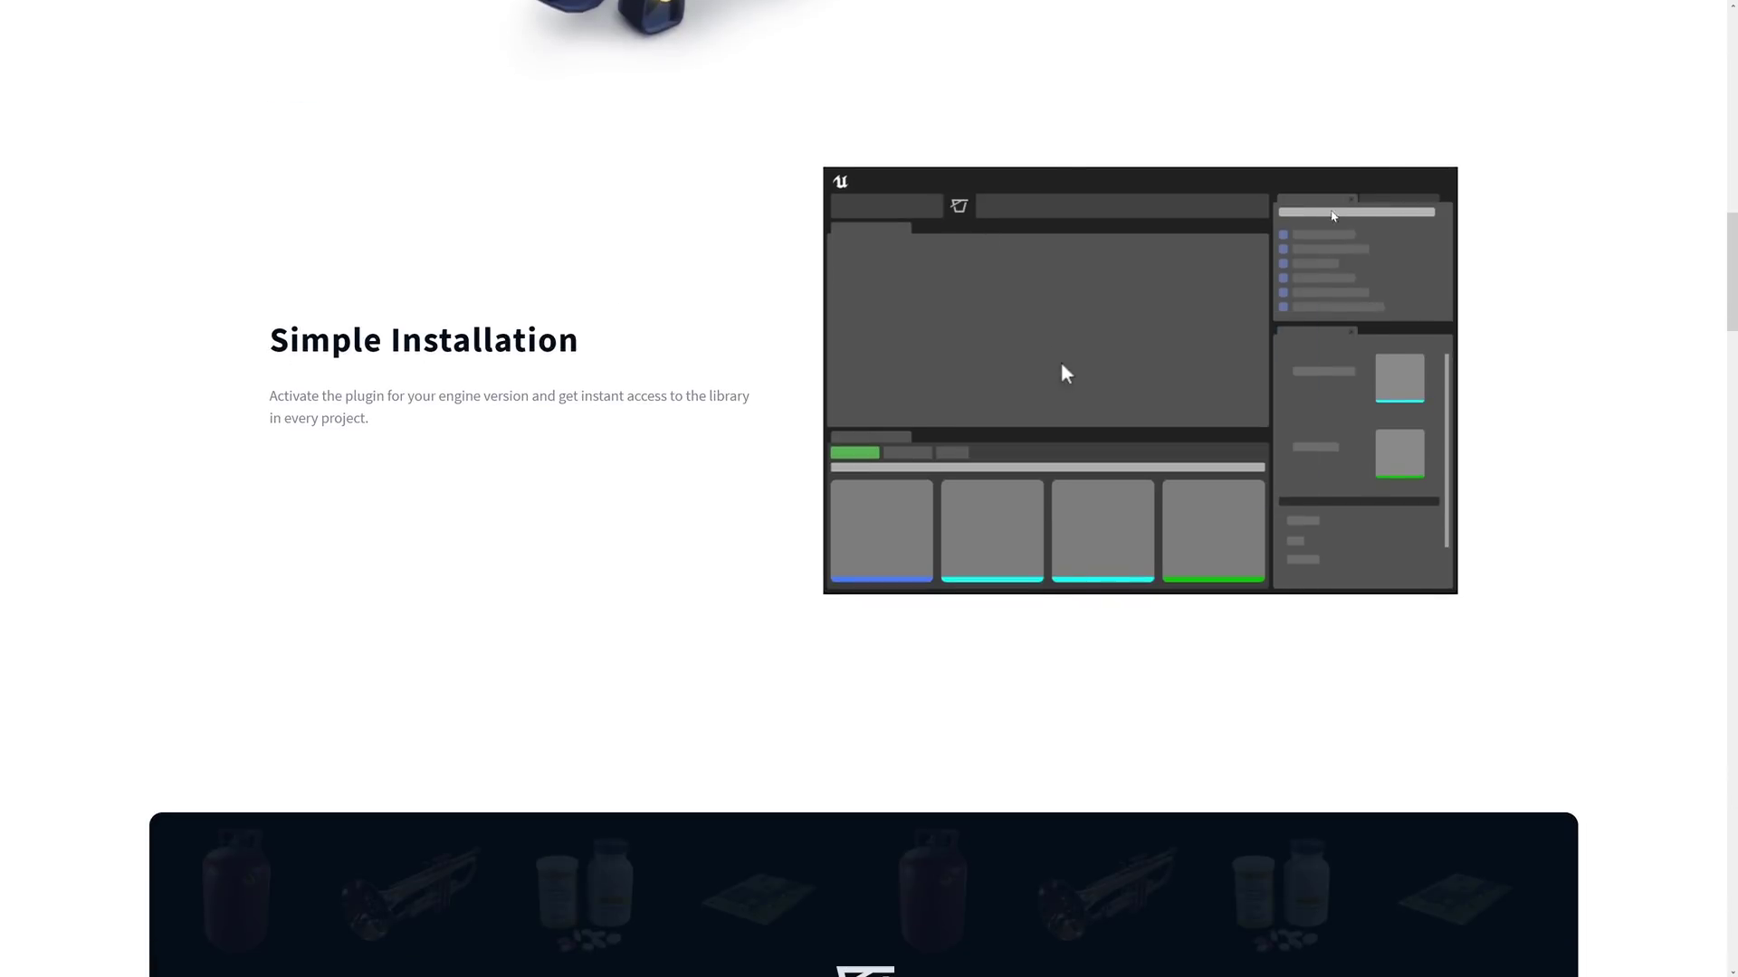
scroll(573, 405, down, 2)
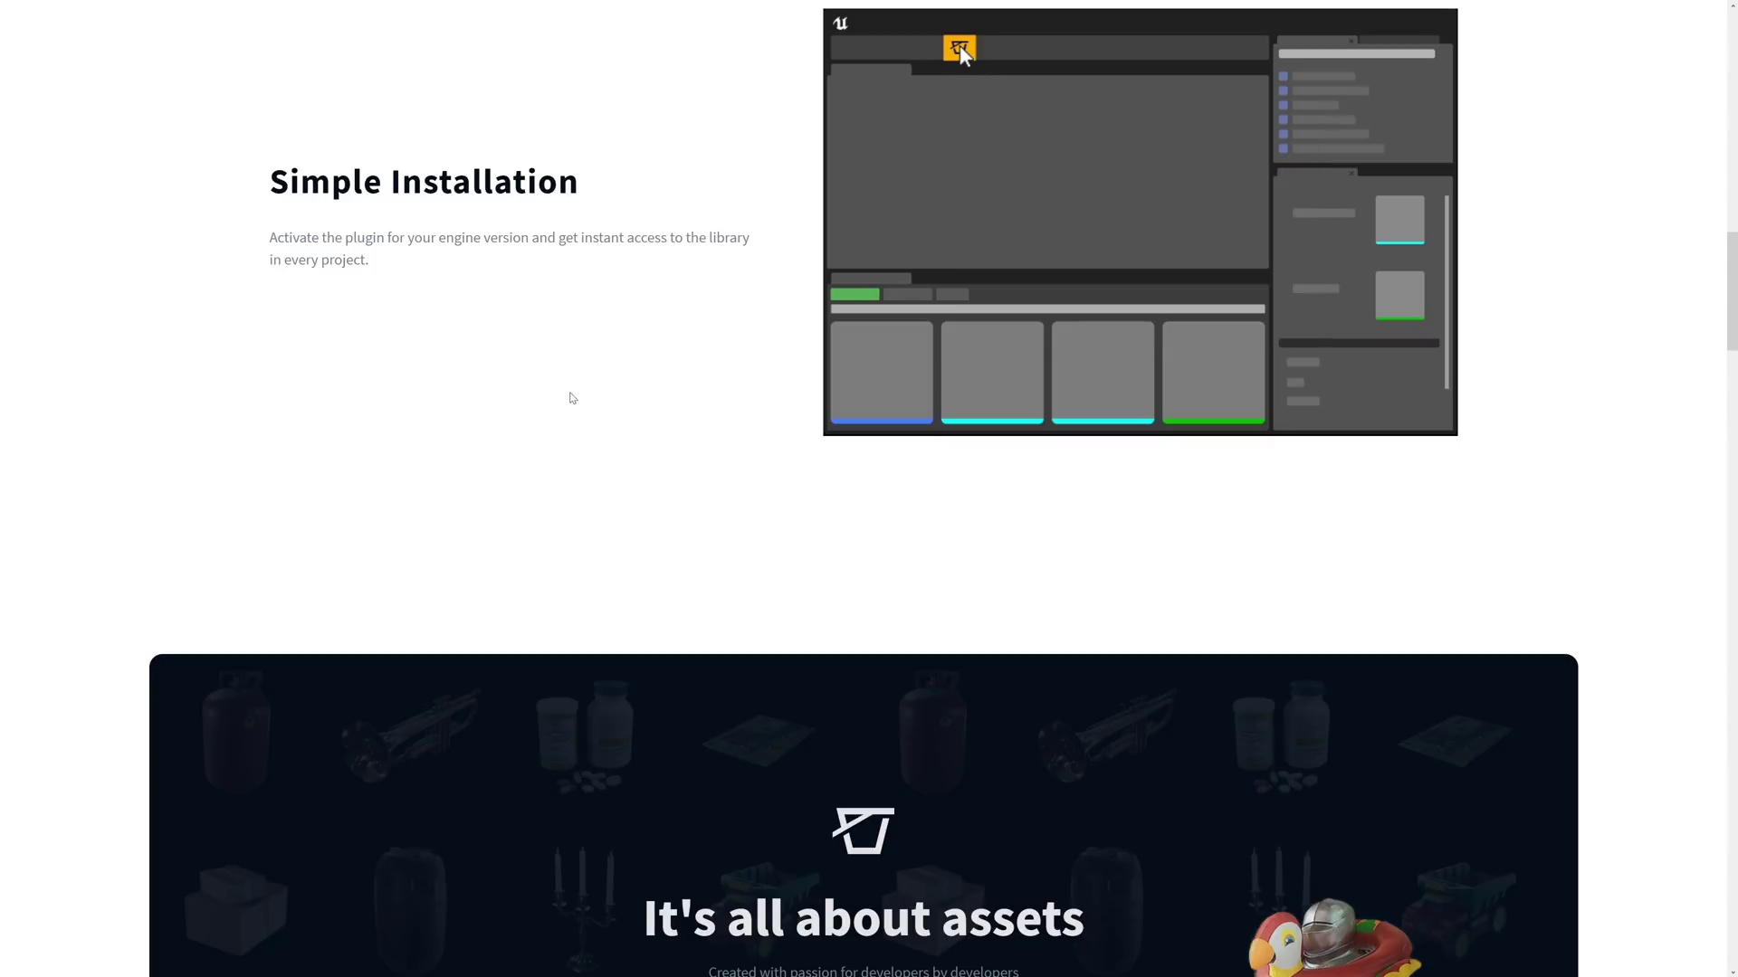
scroll(572, 398, down, 13)
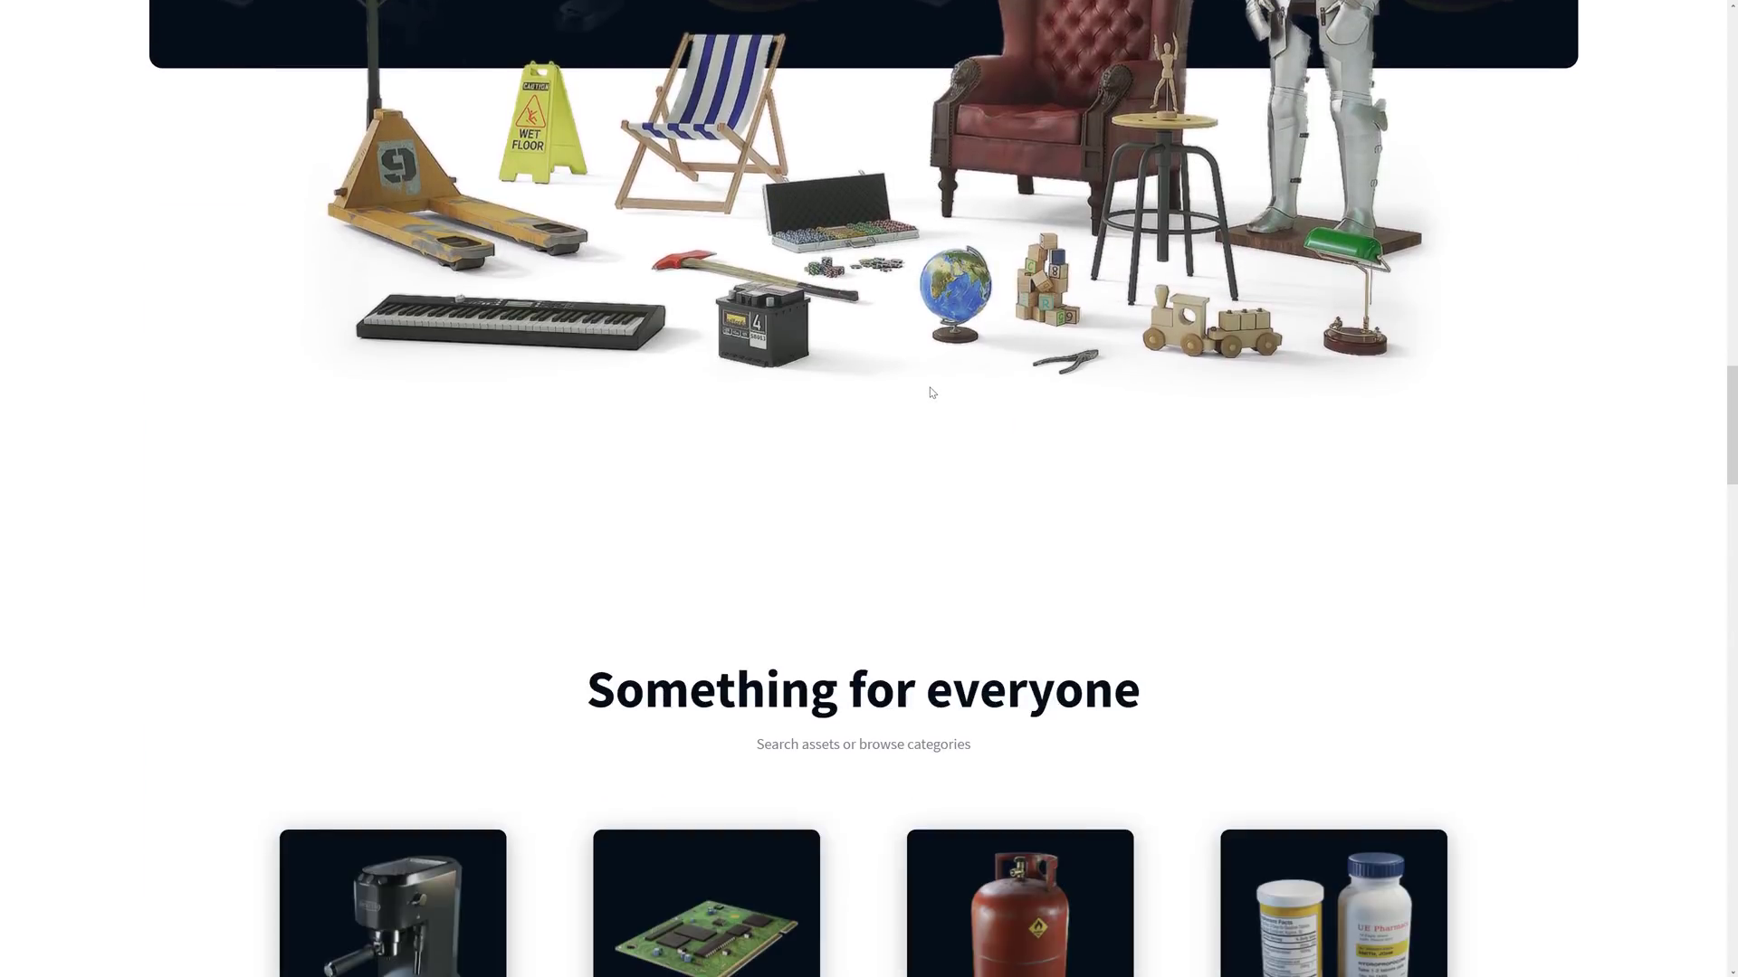
scroll(932, 392, up, 2)
scroll(932, 391, down, 10)
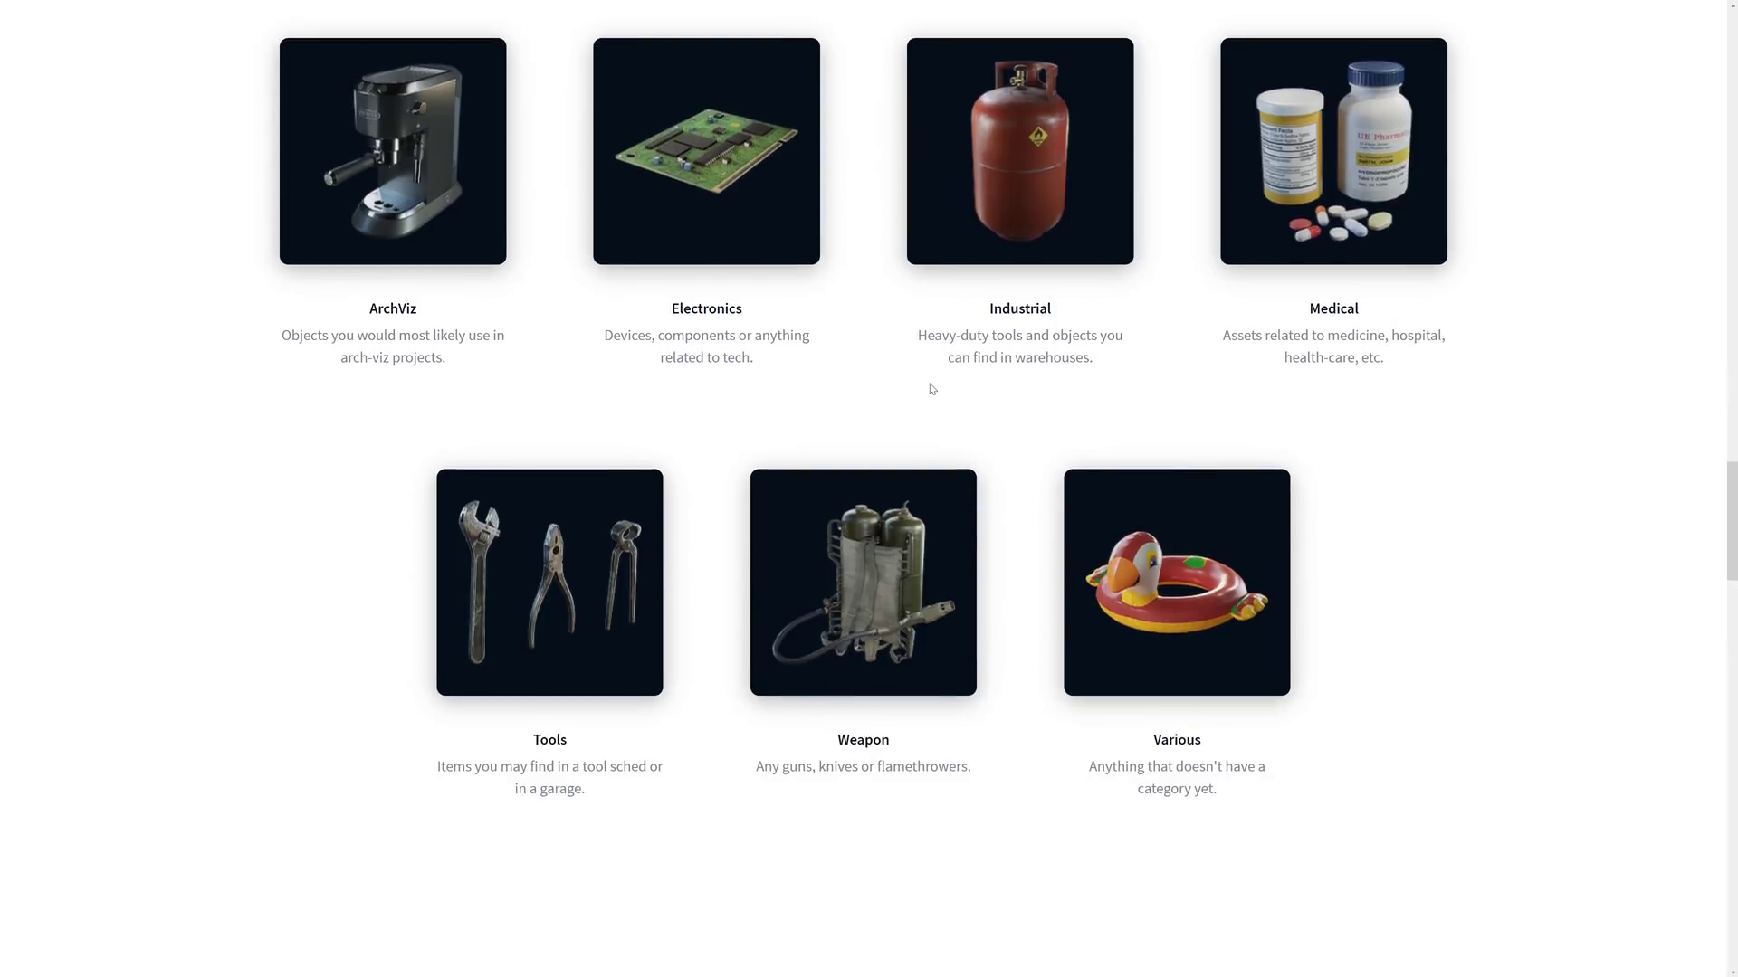
scroll(930, 388, down, 10)
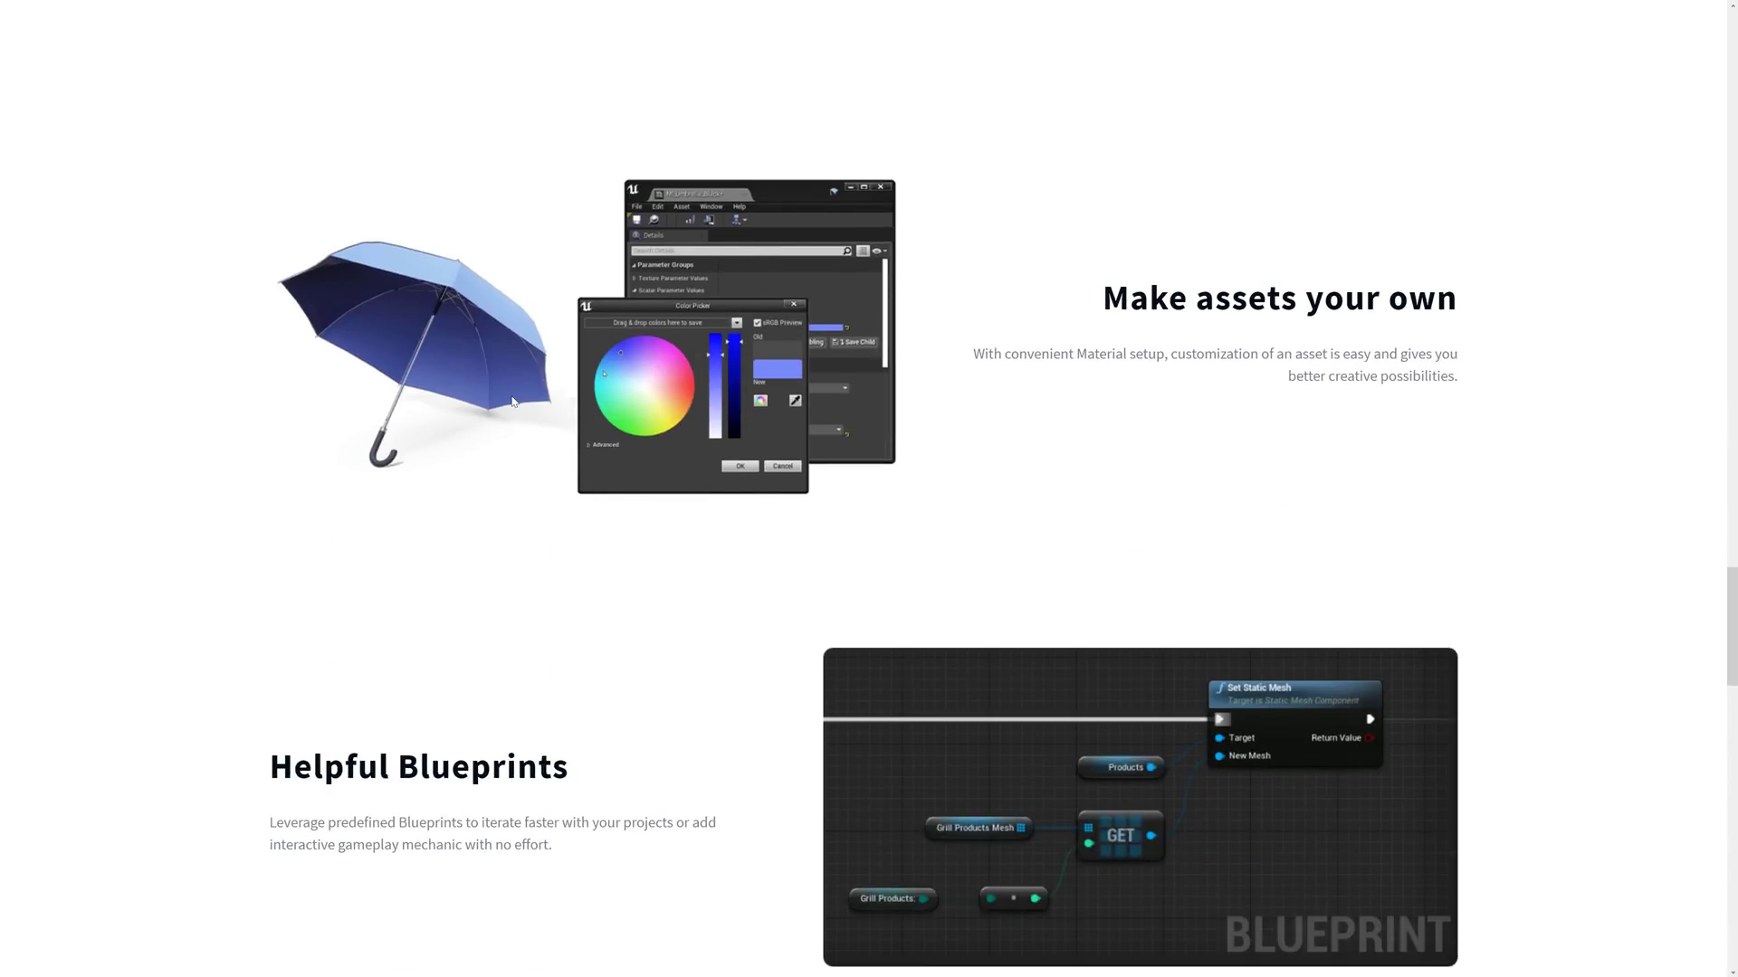
scroll(512, 402, down, 3)
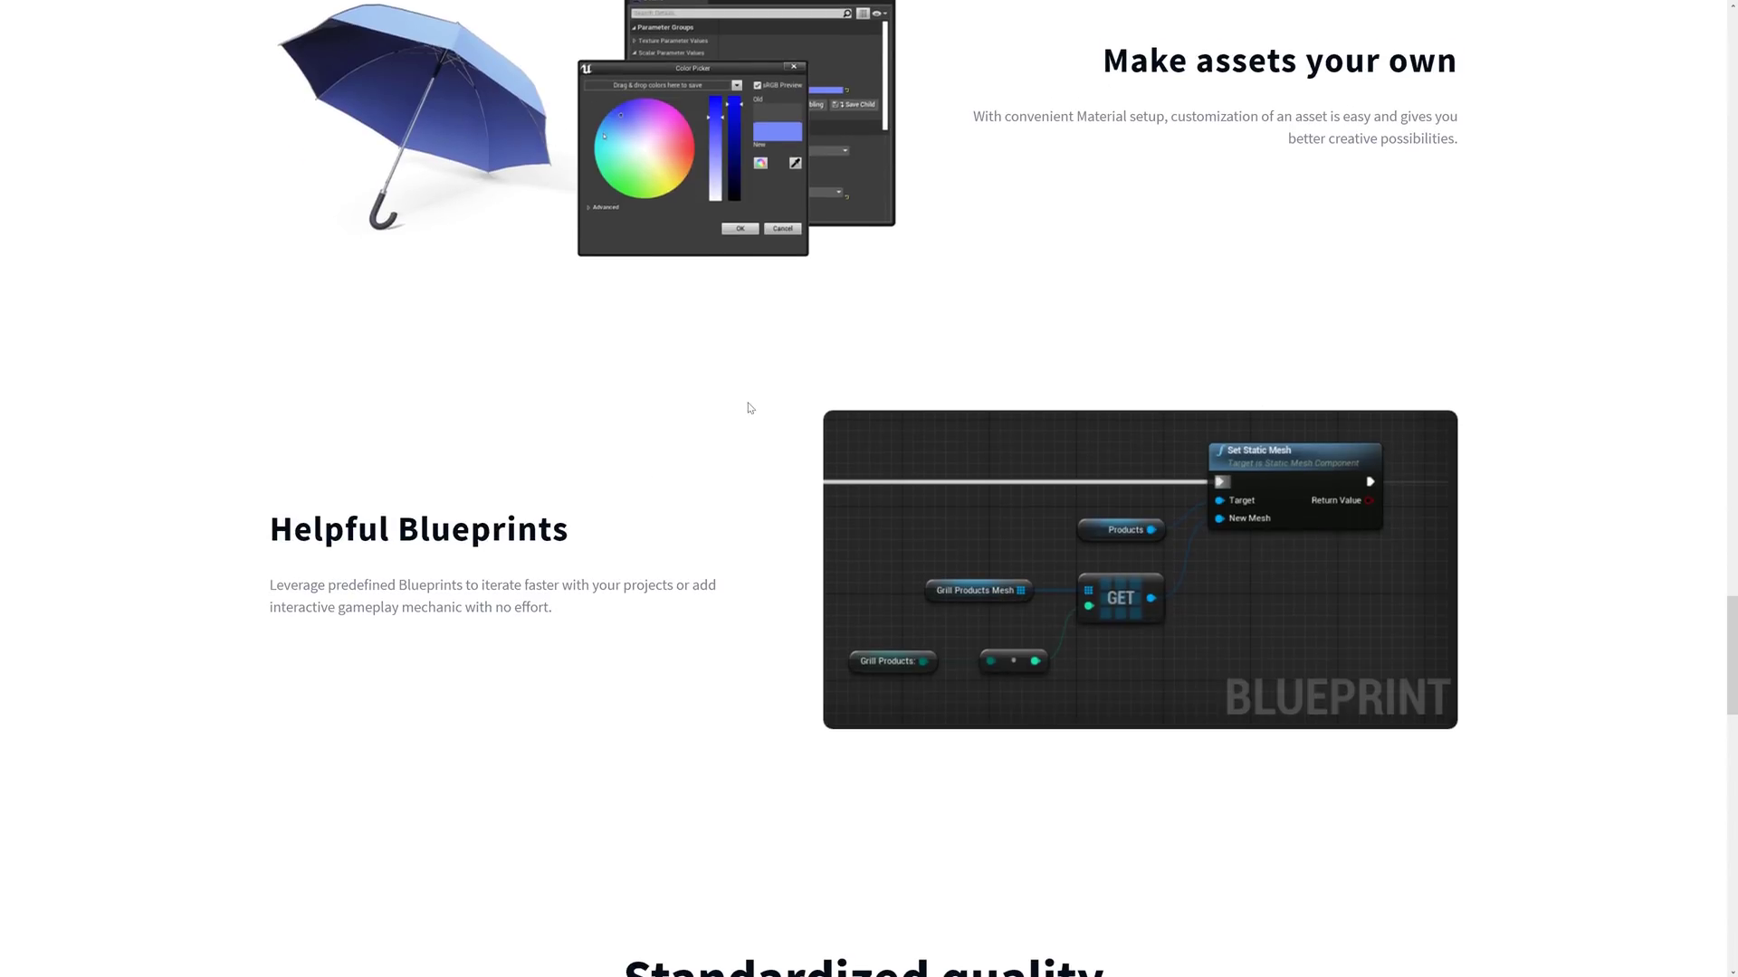
scroll(745, 404, down, 2)
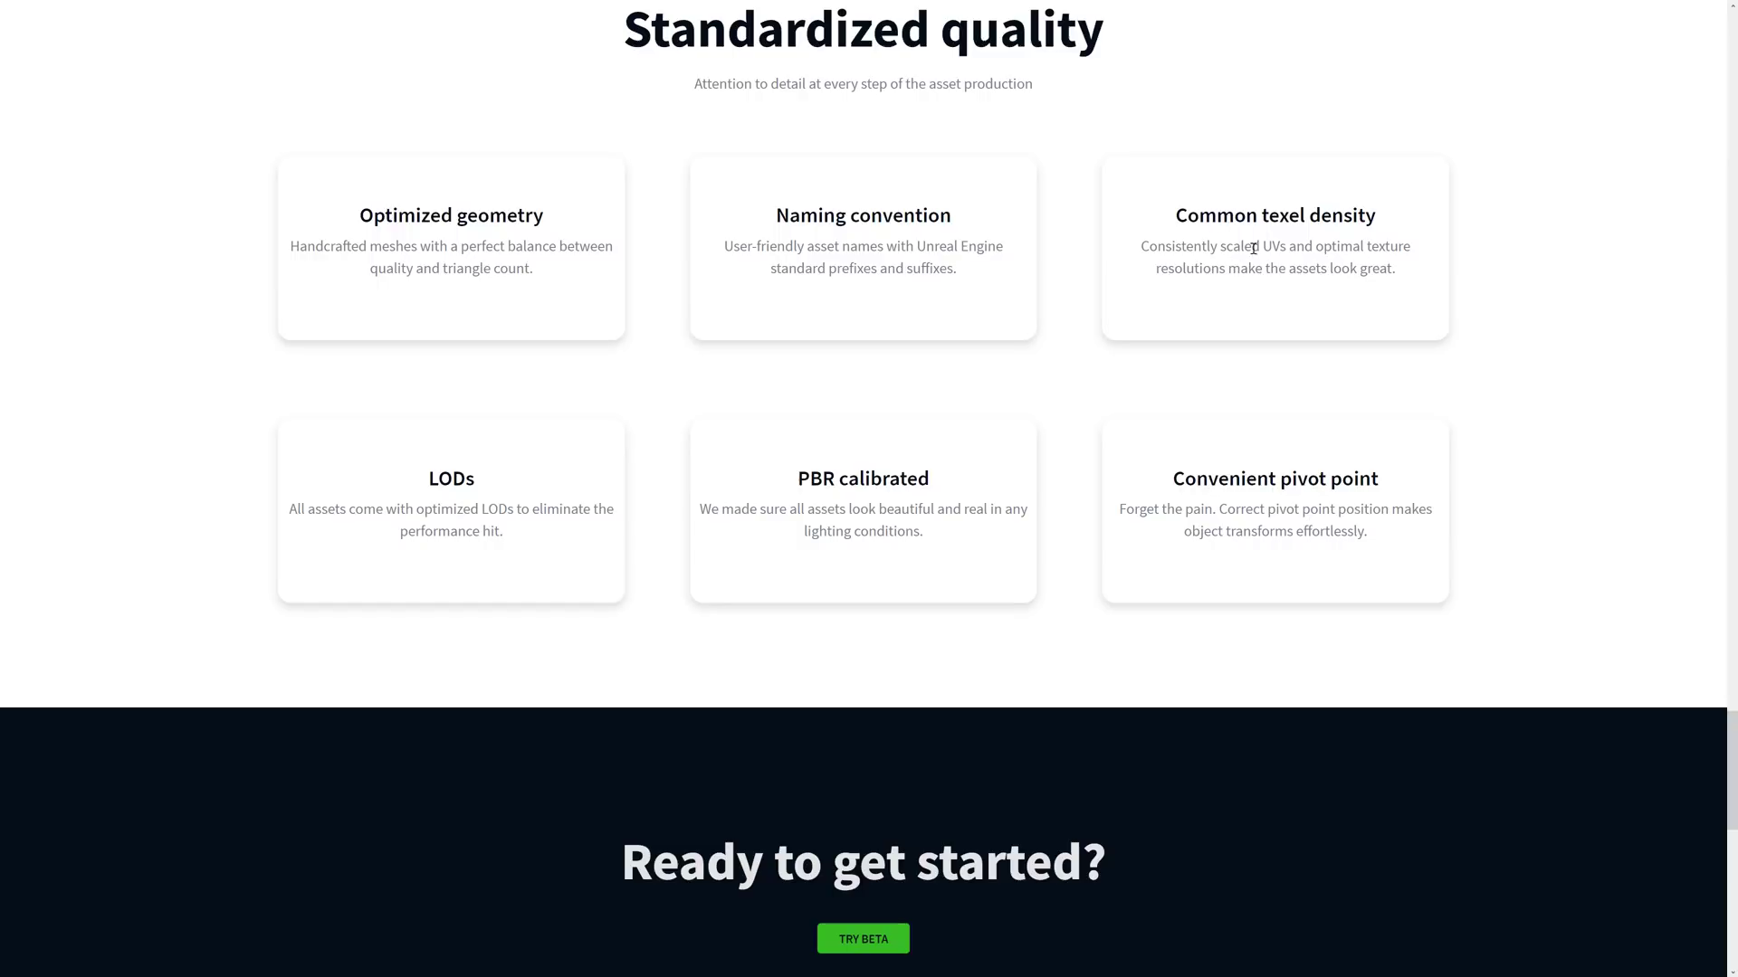
Scroll down past Standardized quality and Latest Assets to the footer, then back up to the top
scroll(1354, 418, down, 5)
scroll(1355, 418, down, 2)
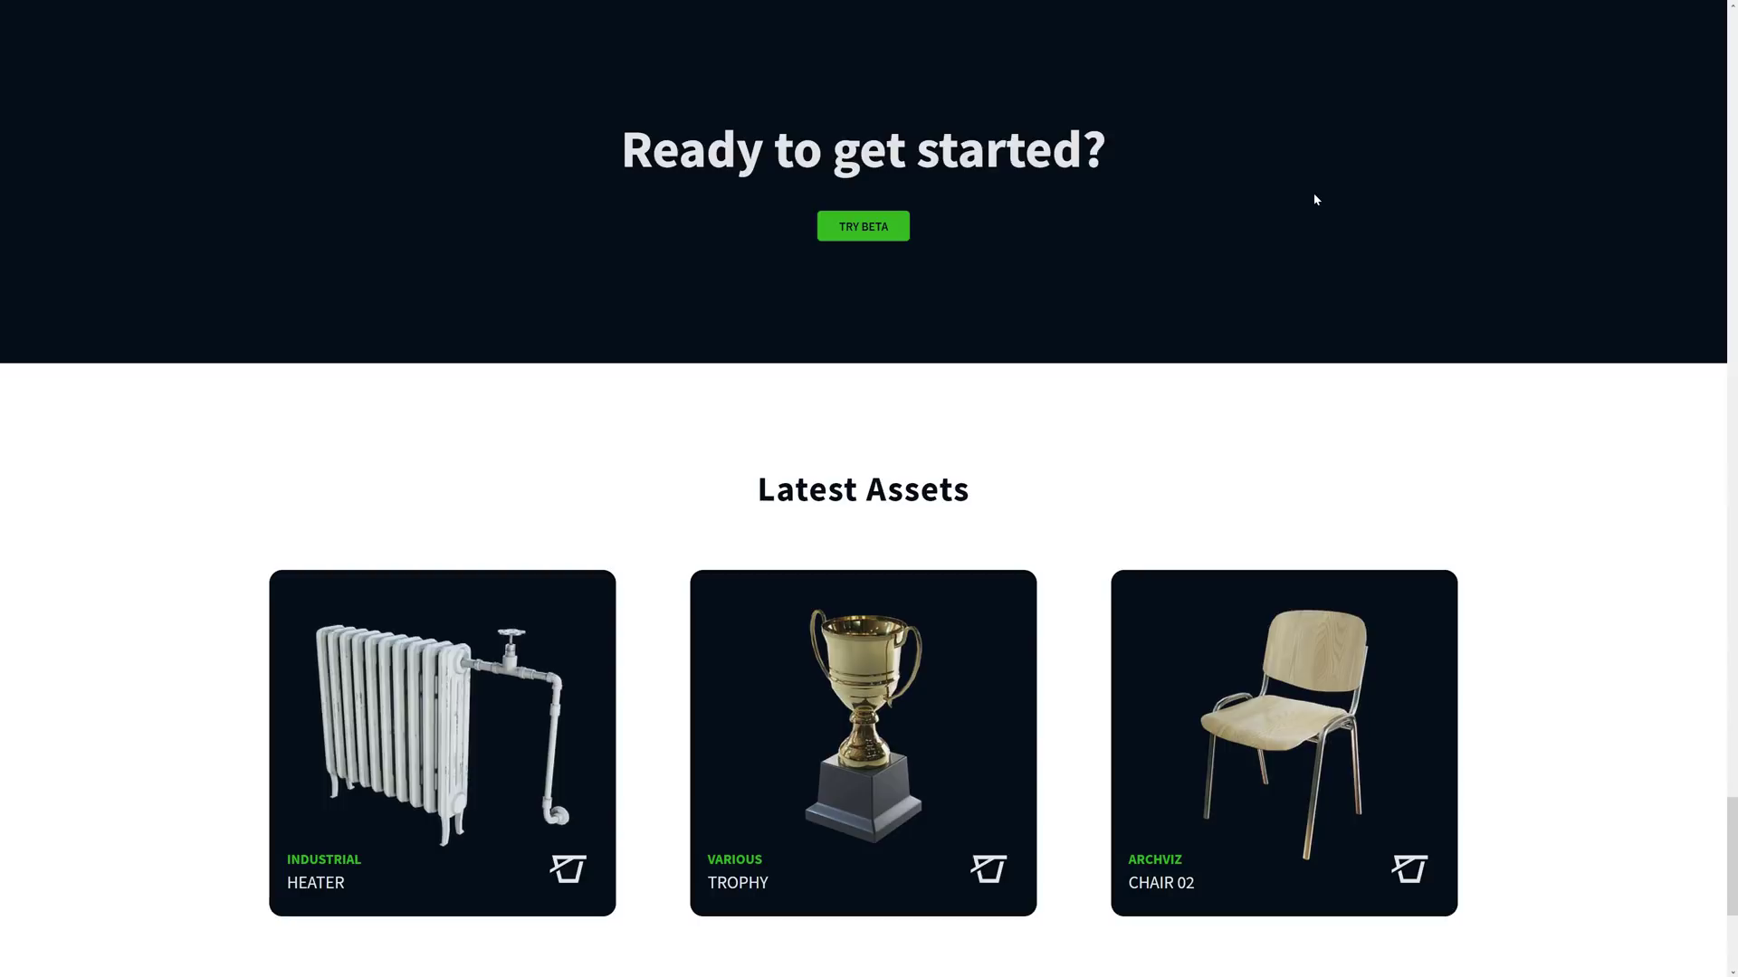
scroll(1055, 516, down, 4)
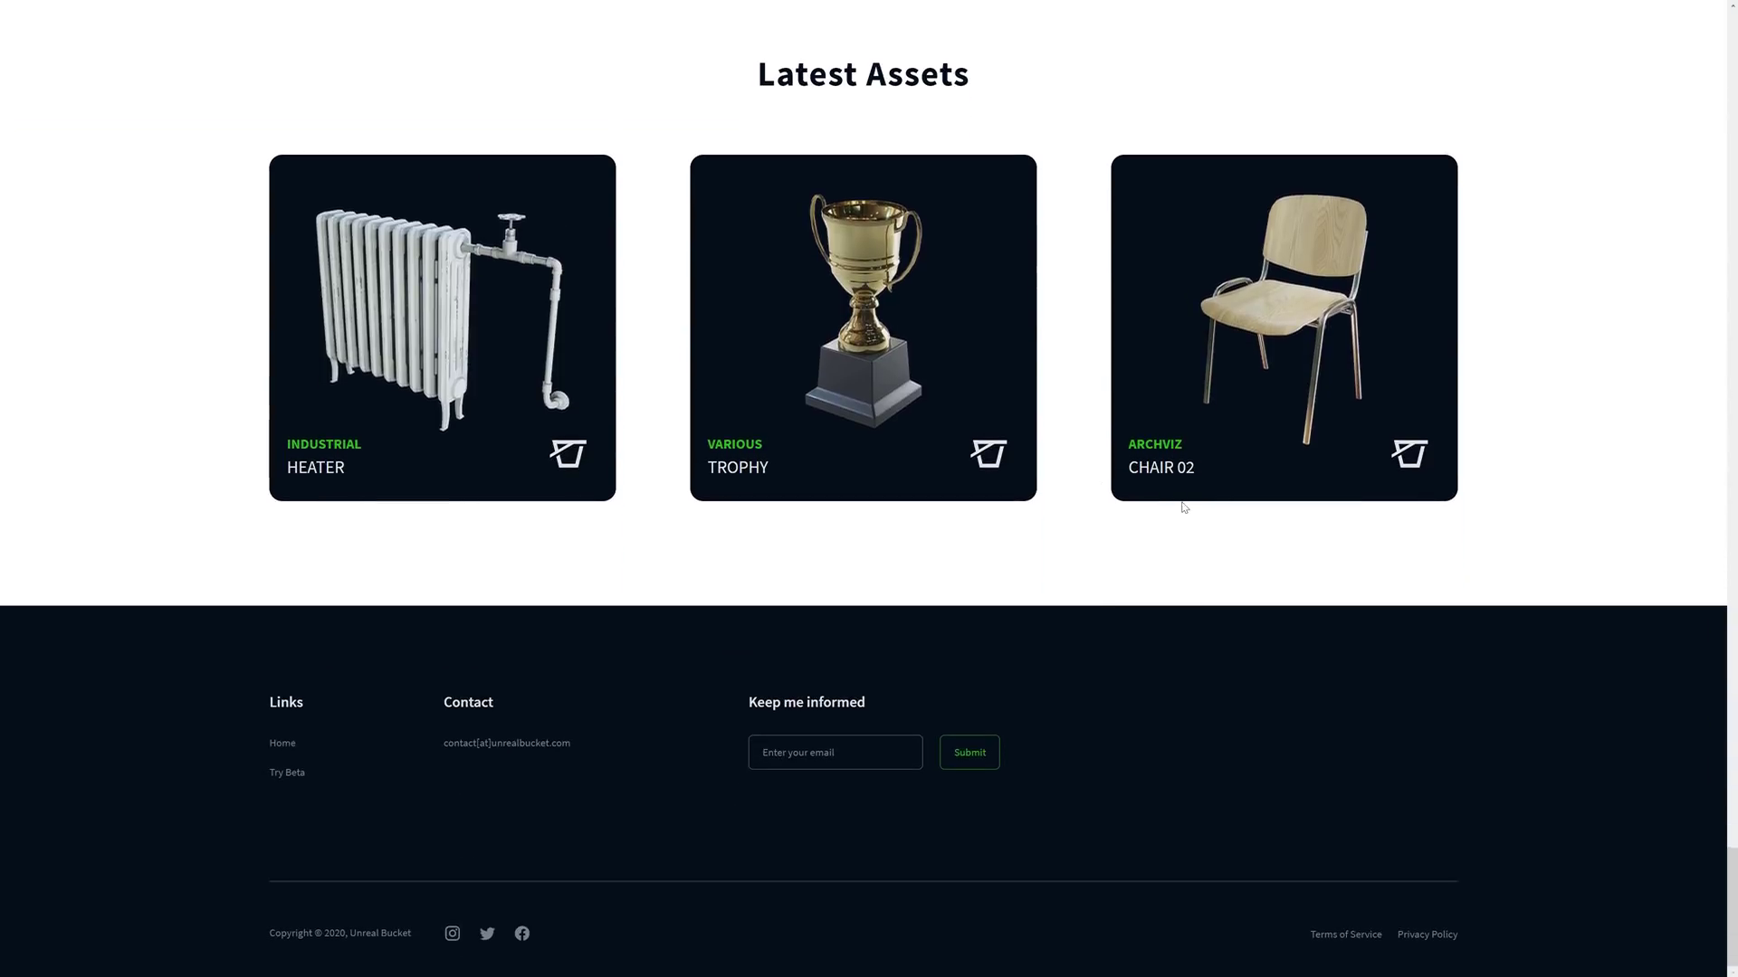
scroll(1173, 505, up, 15)
scroll(1173, 505, up, 3)
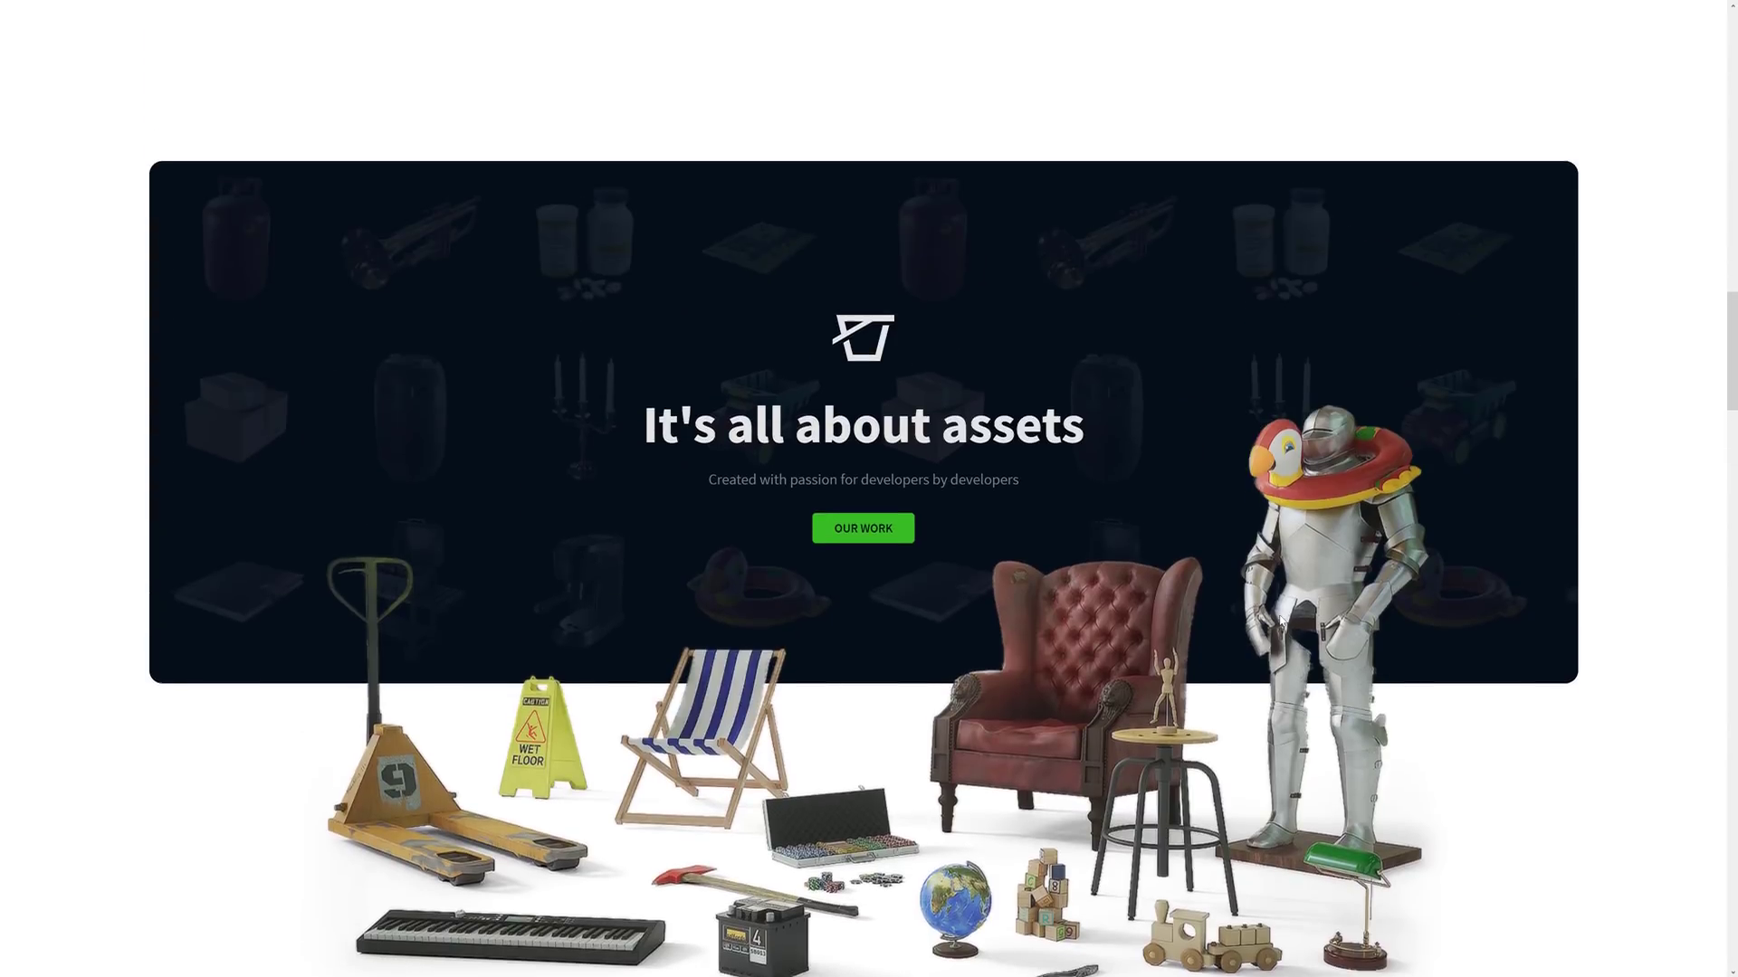
scroll(1360, 587, up, 12)
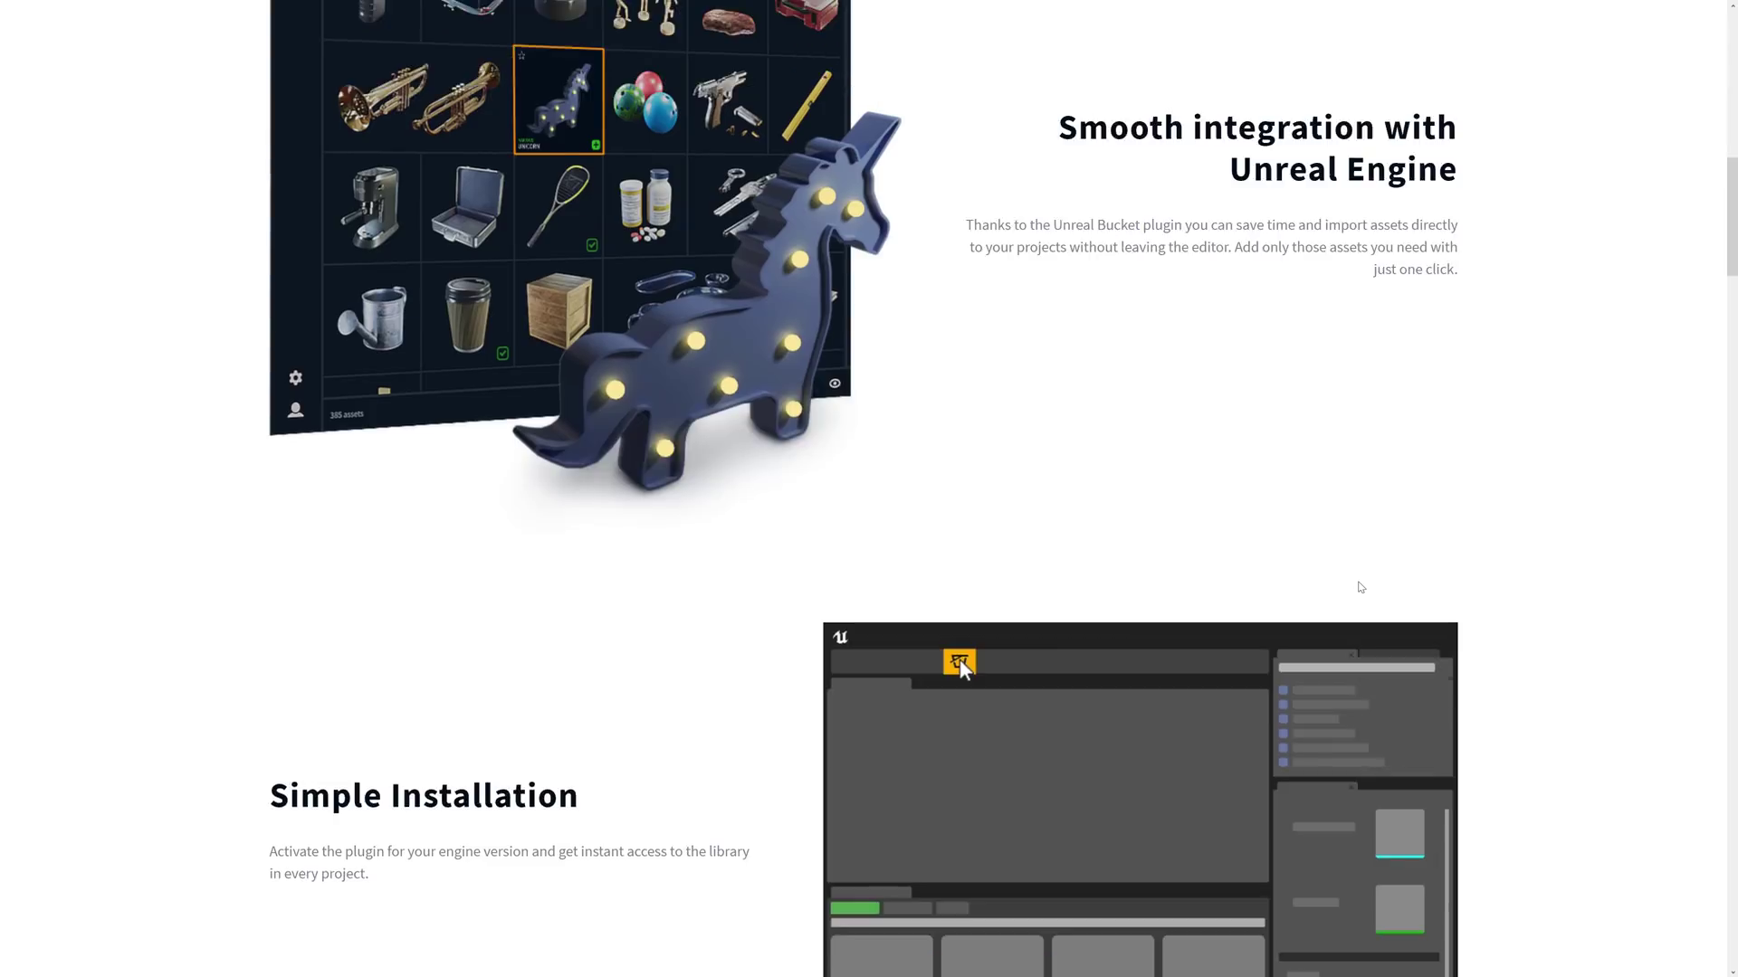
scroll(1361, 587, up, 15)
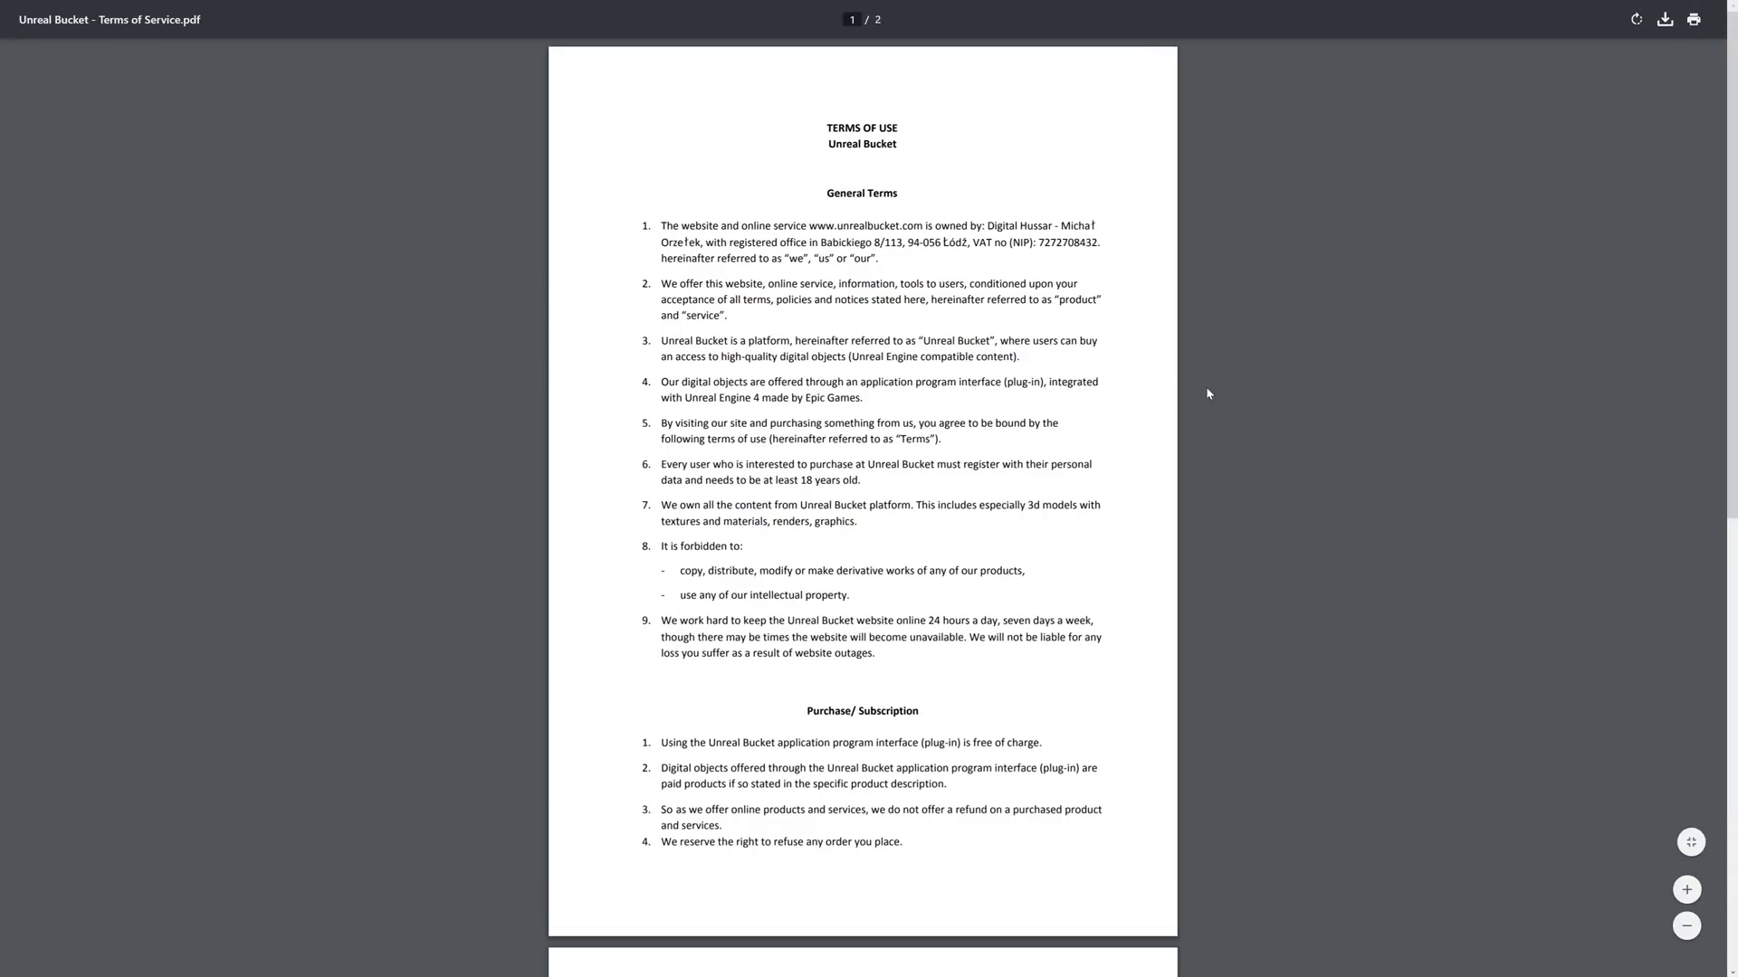
Scroll the Terms of Service PDF down to the License section on page 2
scroll(812, 425, down, 5)
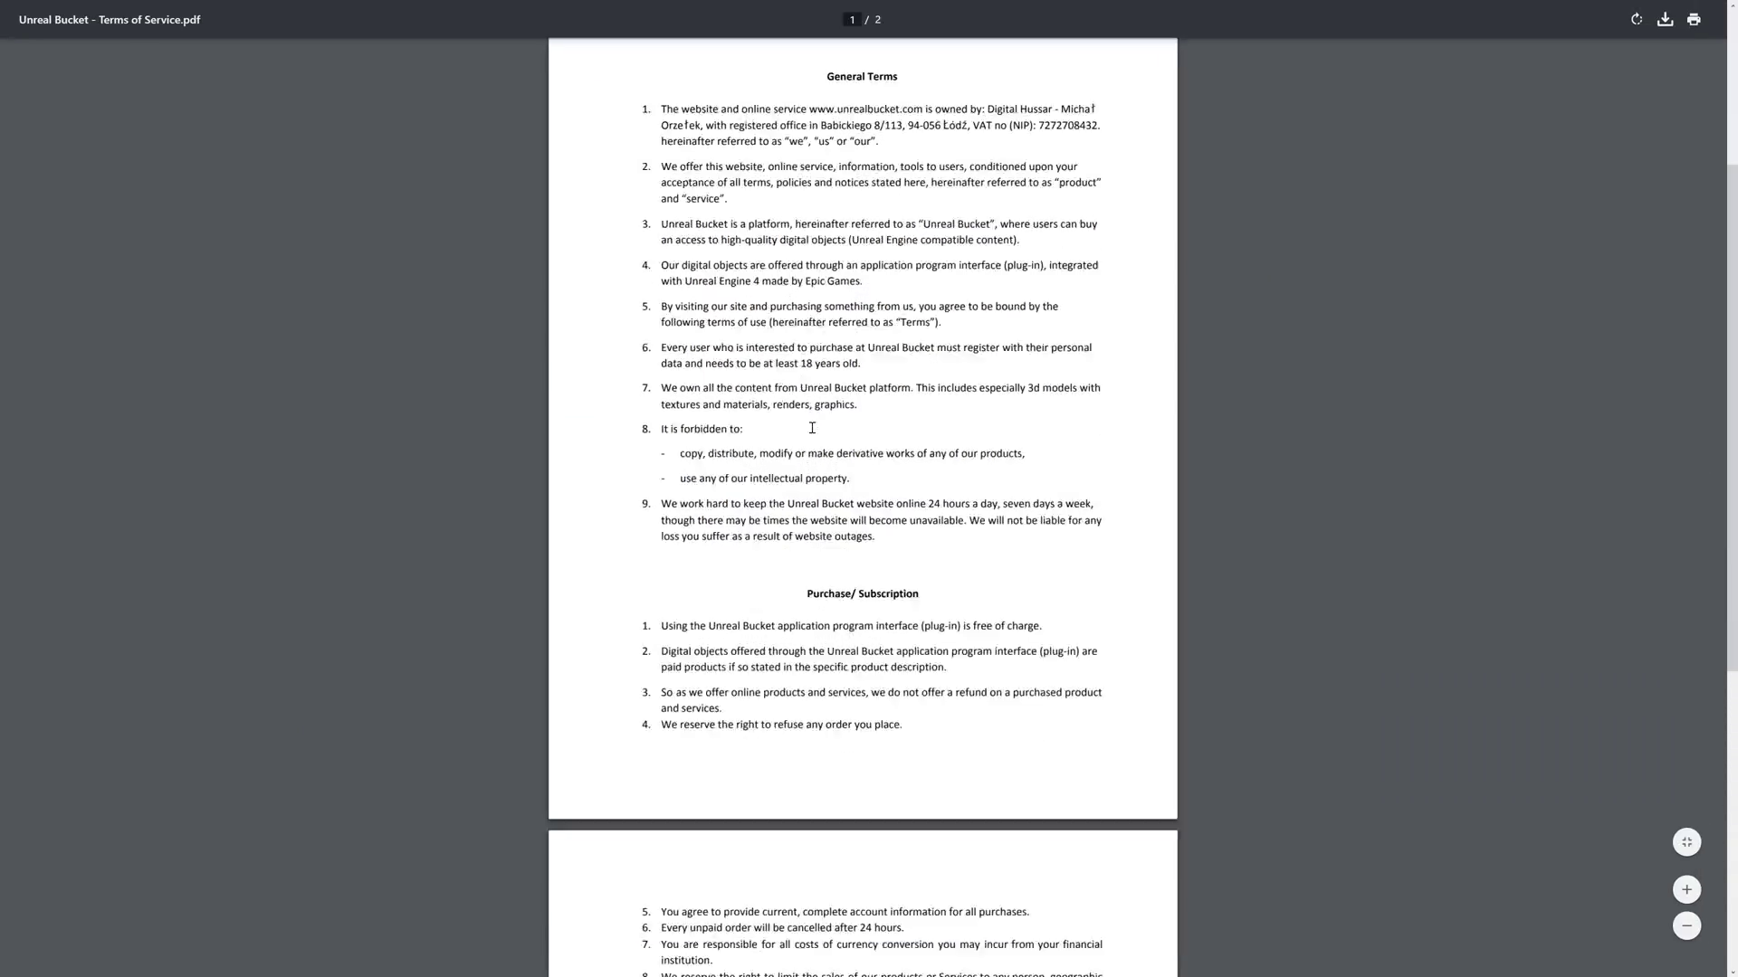
scroll(812, 425, down, 4)
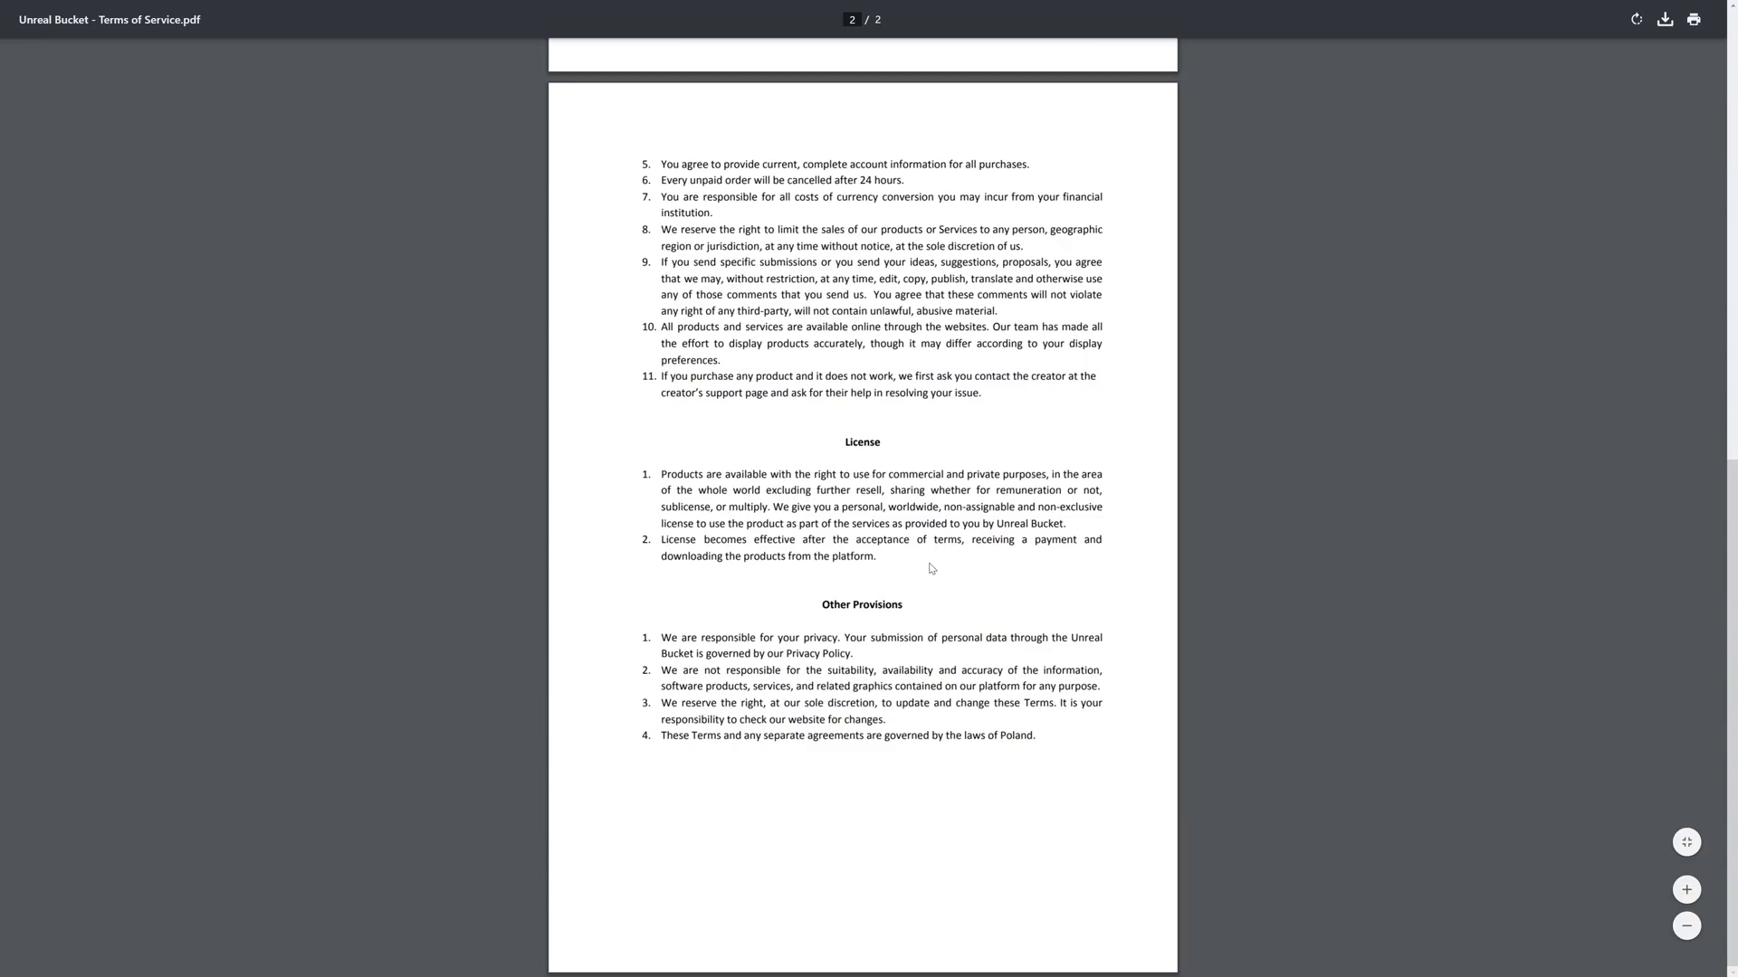
ctrl+scroll(932, 569, up, 3)
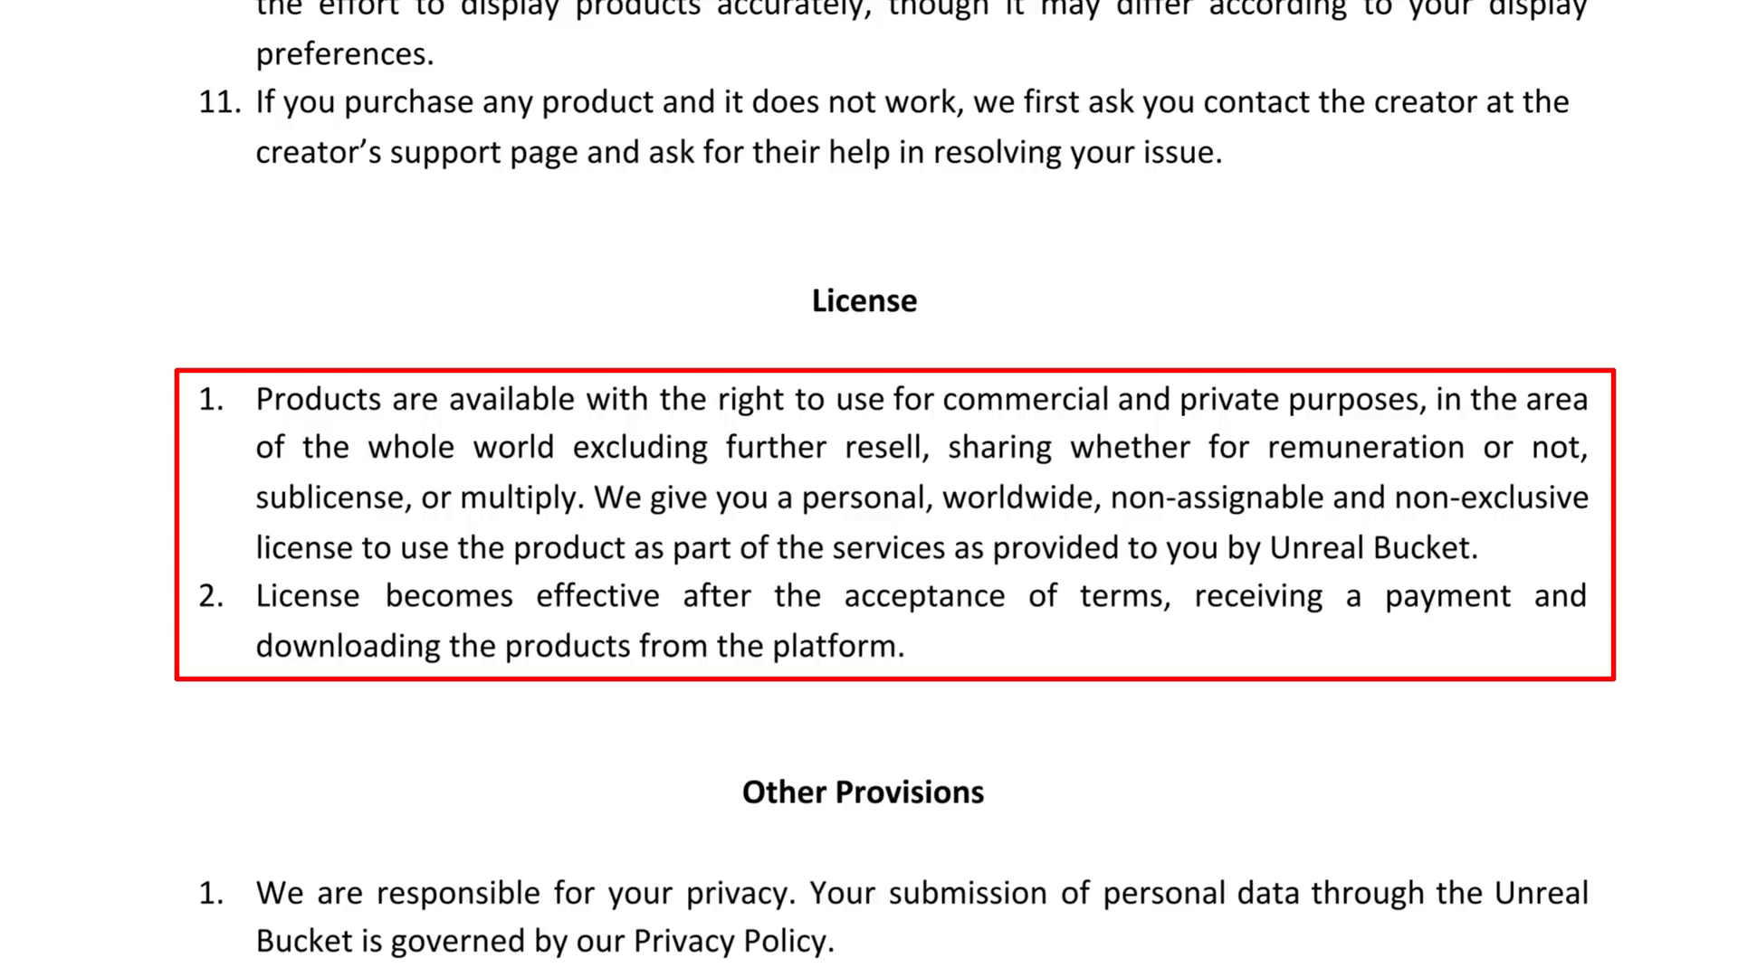
Highlight the words in License clause 2, then clear the selection
drag(1188, 601, 1398, 605)
click(1406, 658)
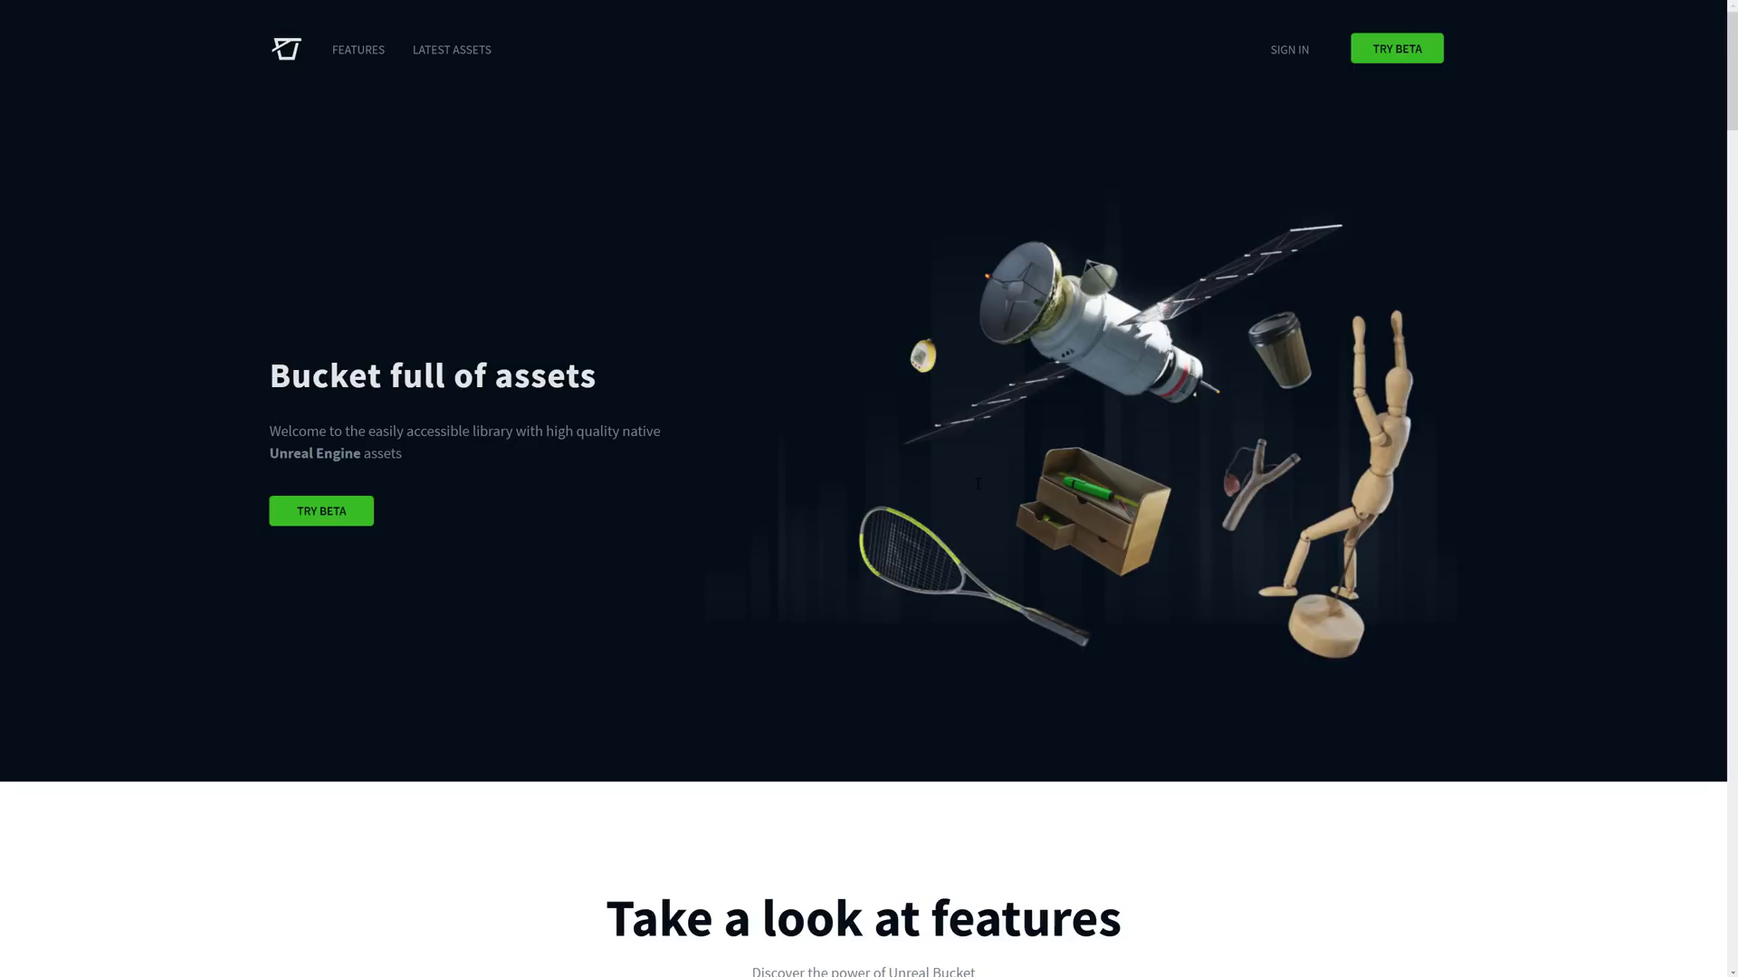
Scroll past the categories and Blueprints sections to the six Standardized quality feature cards
scroll(1022, 468, down, 20)
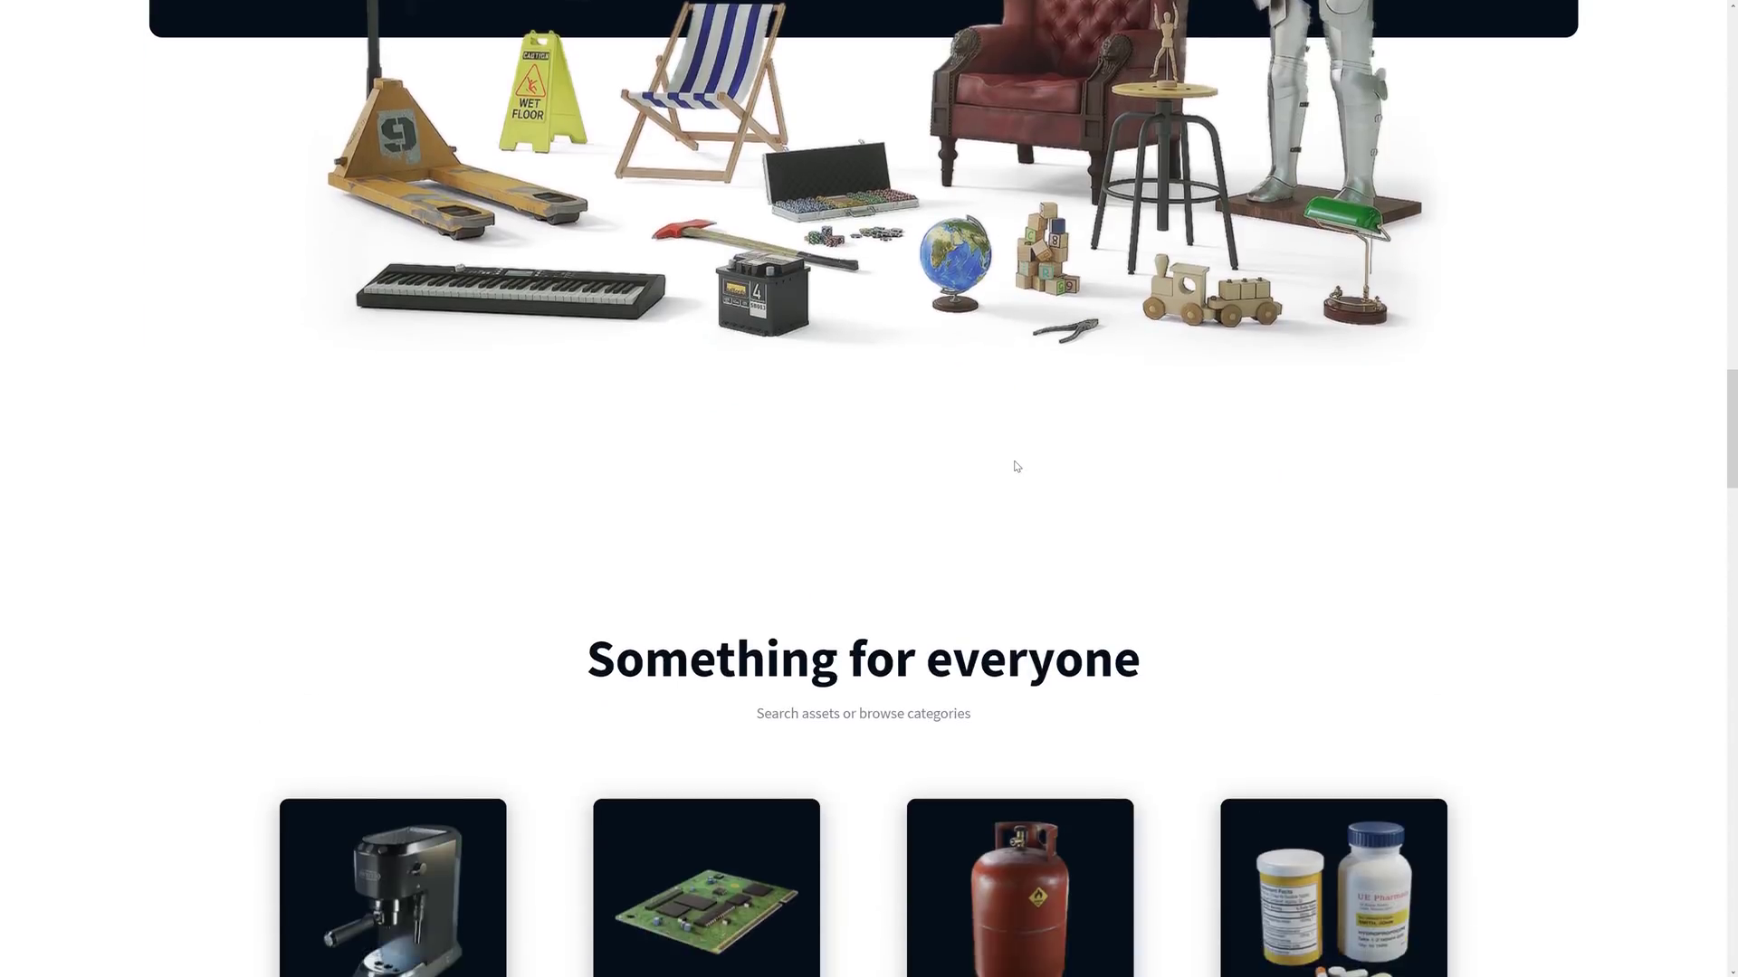
scroll(1017, 465, down, 20)
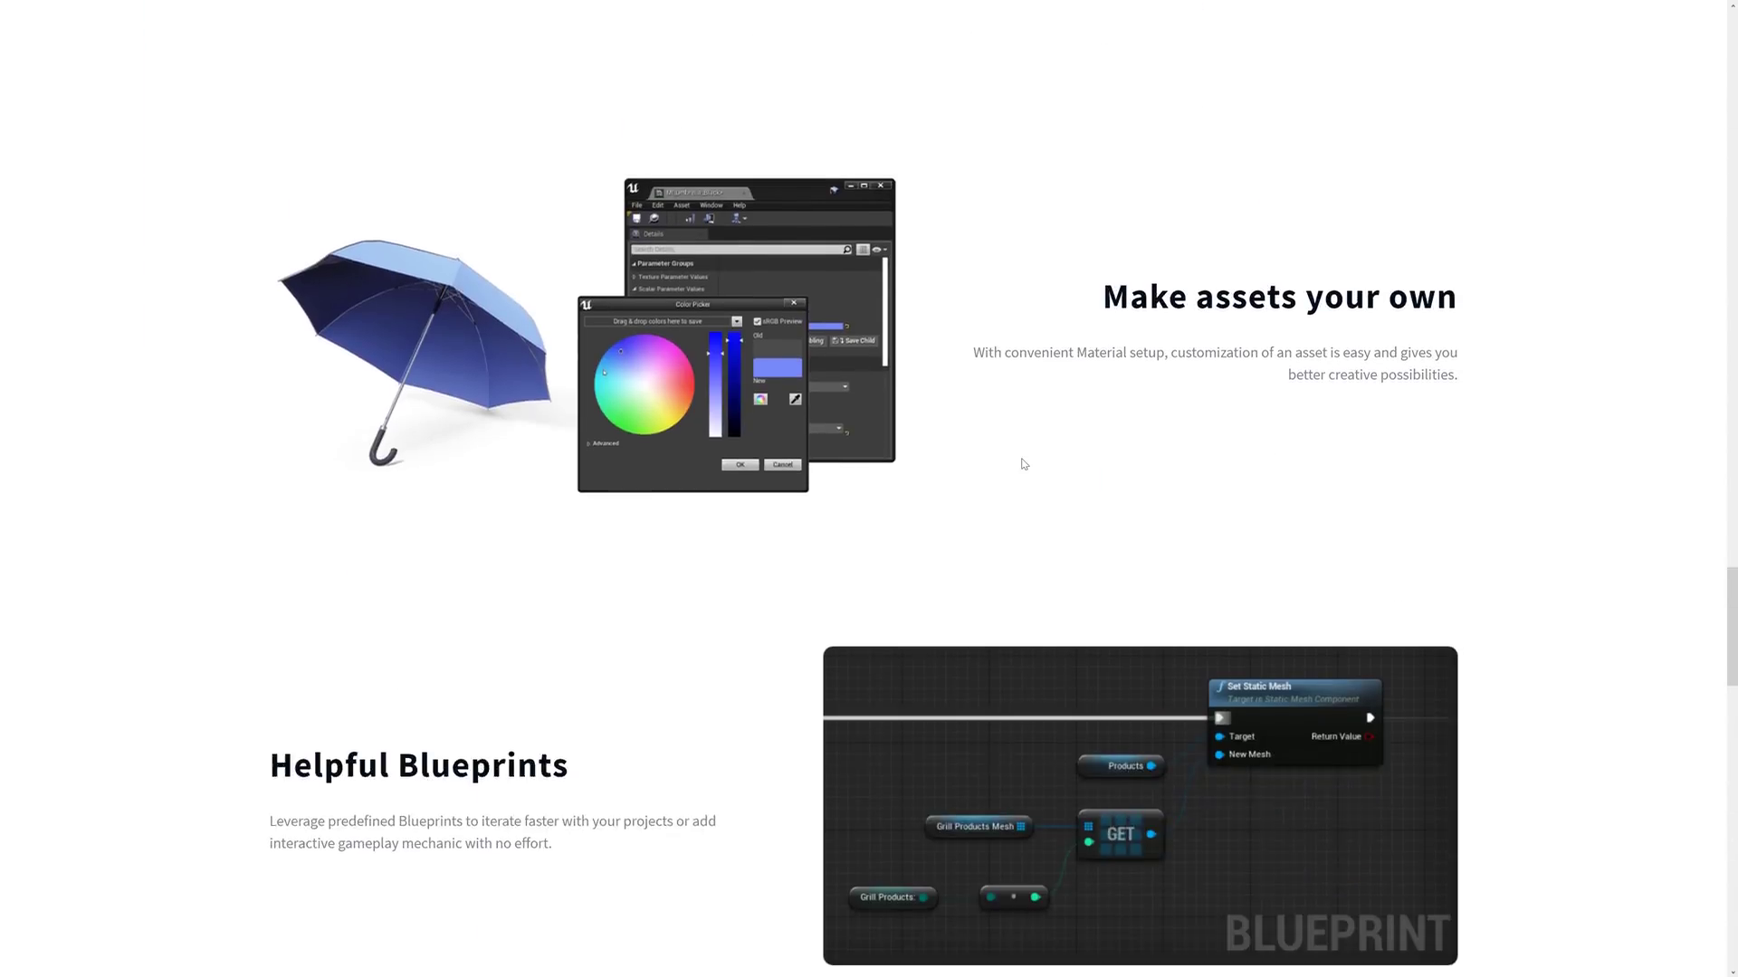
scroll(1028, 465, down, 7)
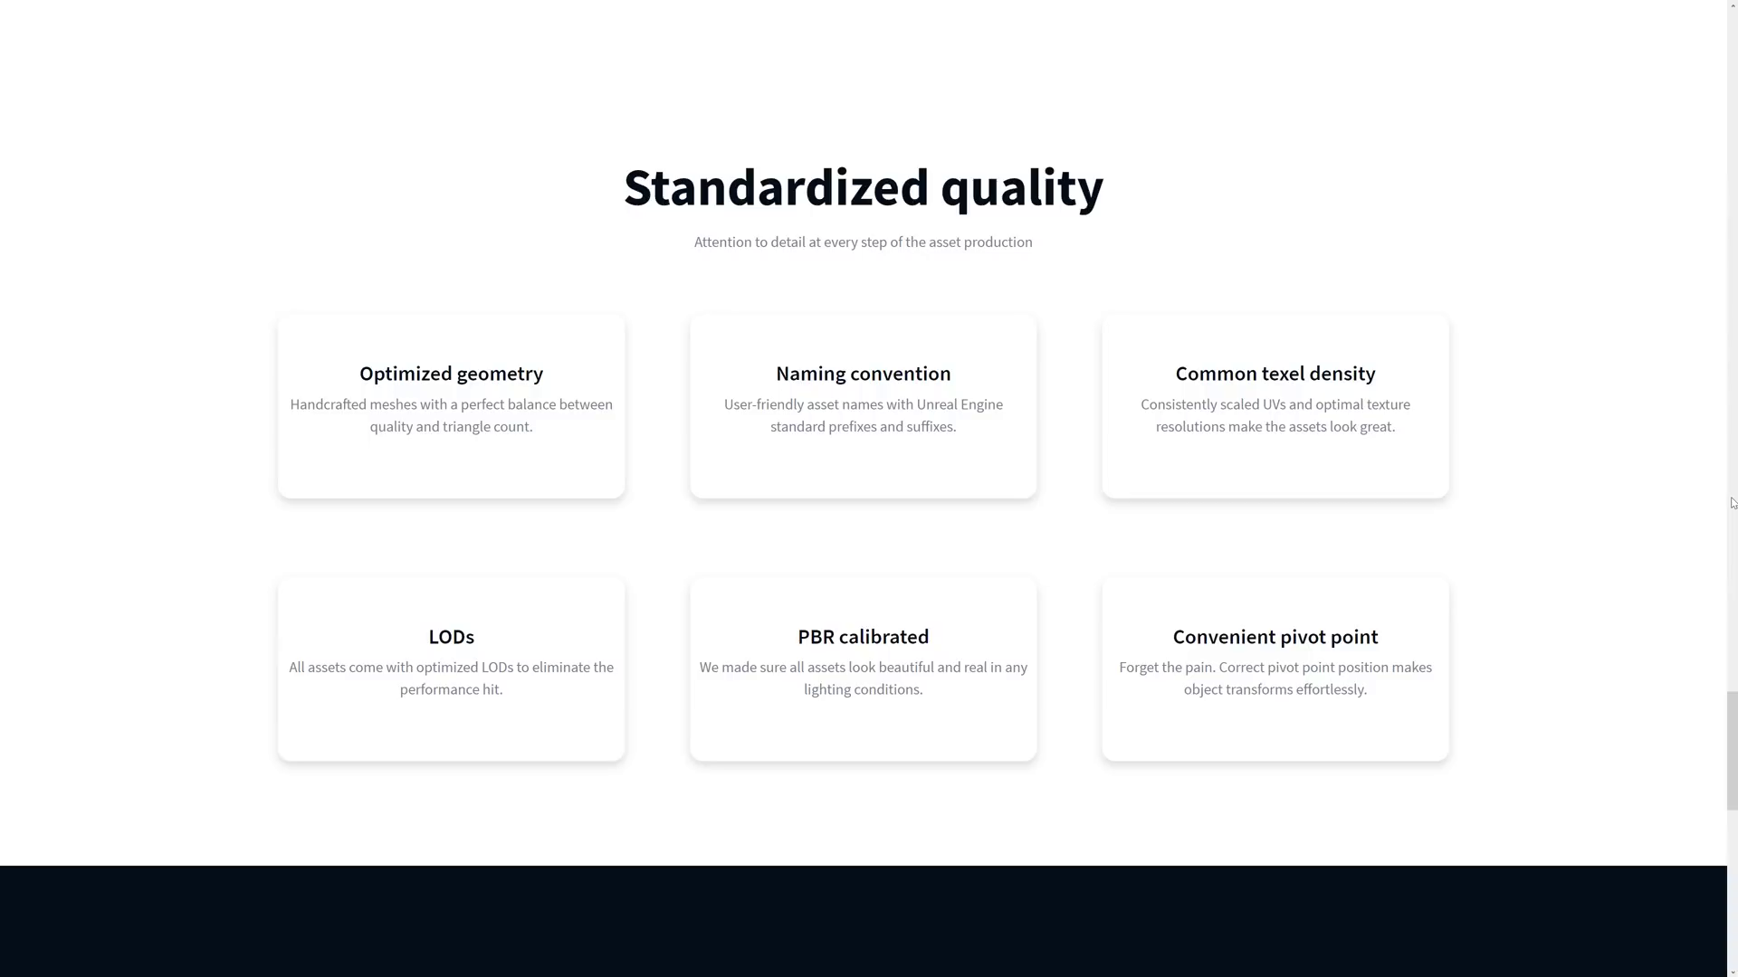
Back in the editor, open and close the UnrealBucket library, then pan from armchair toward the sledgehammer and umbrella
key(alt+Tab)
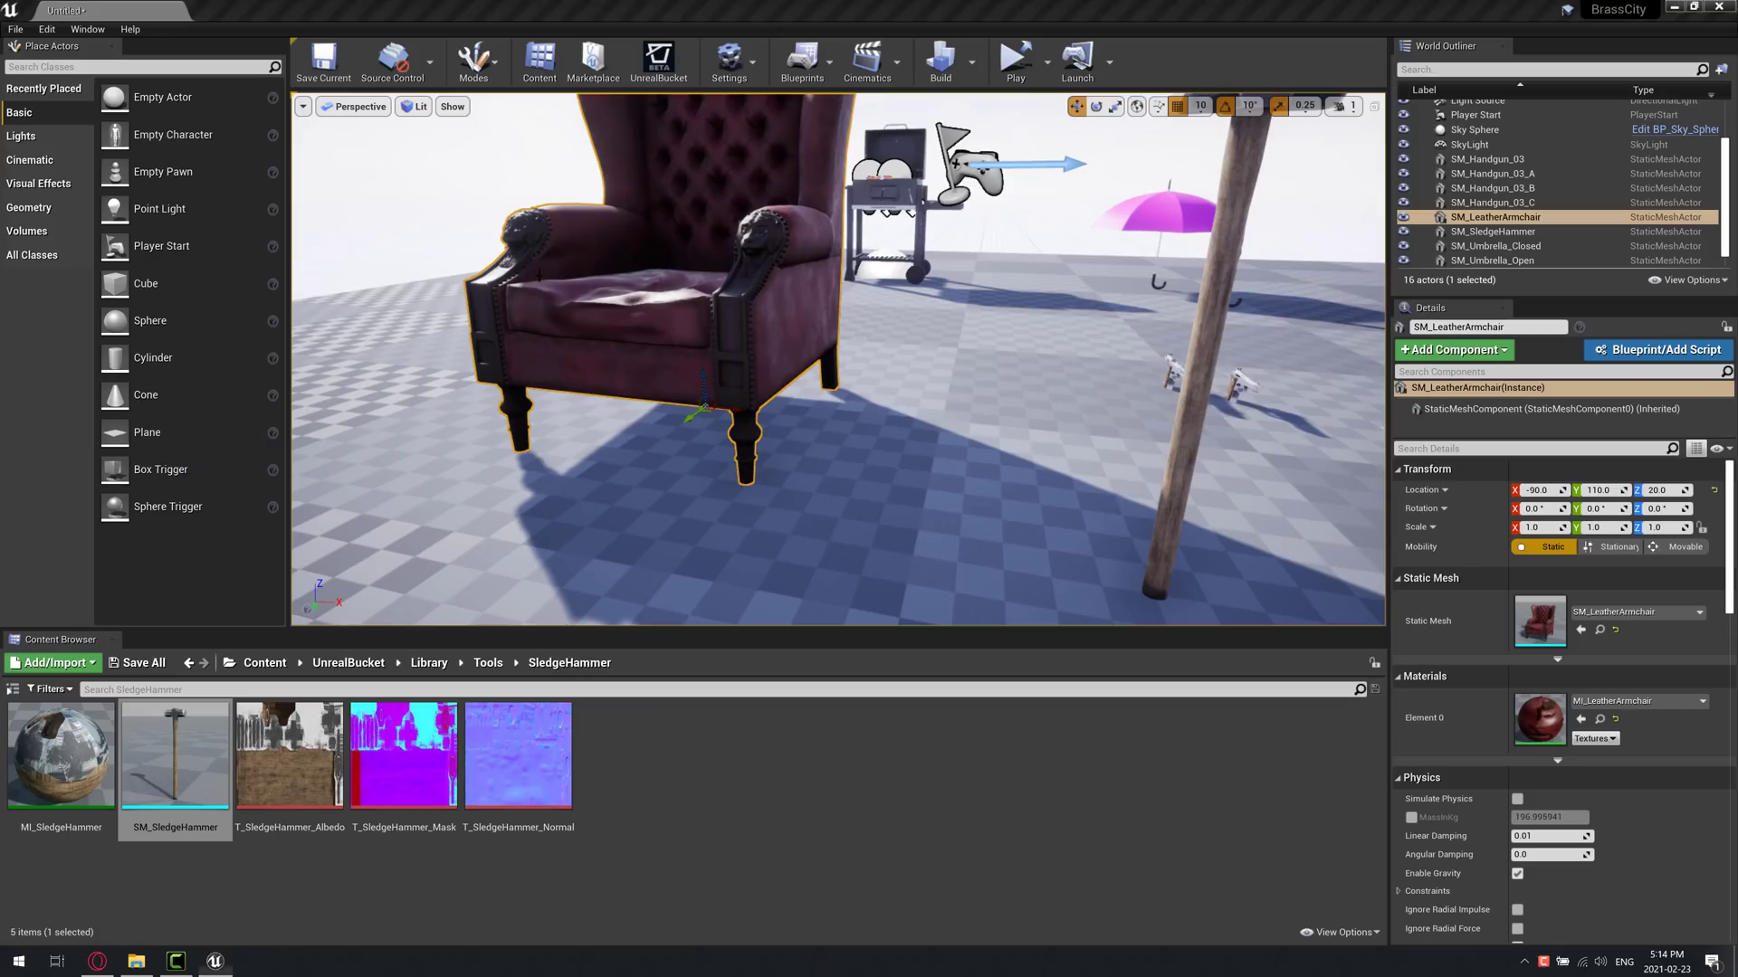
click(658, 62)
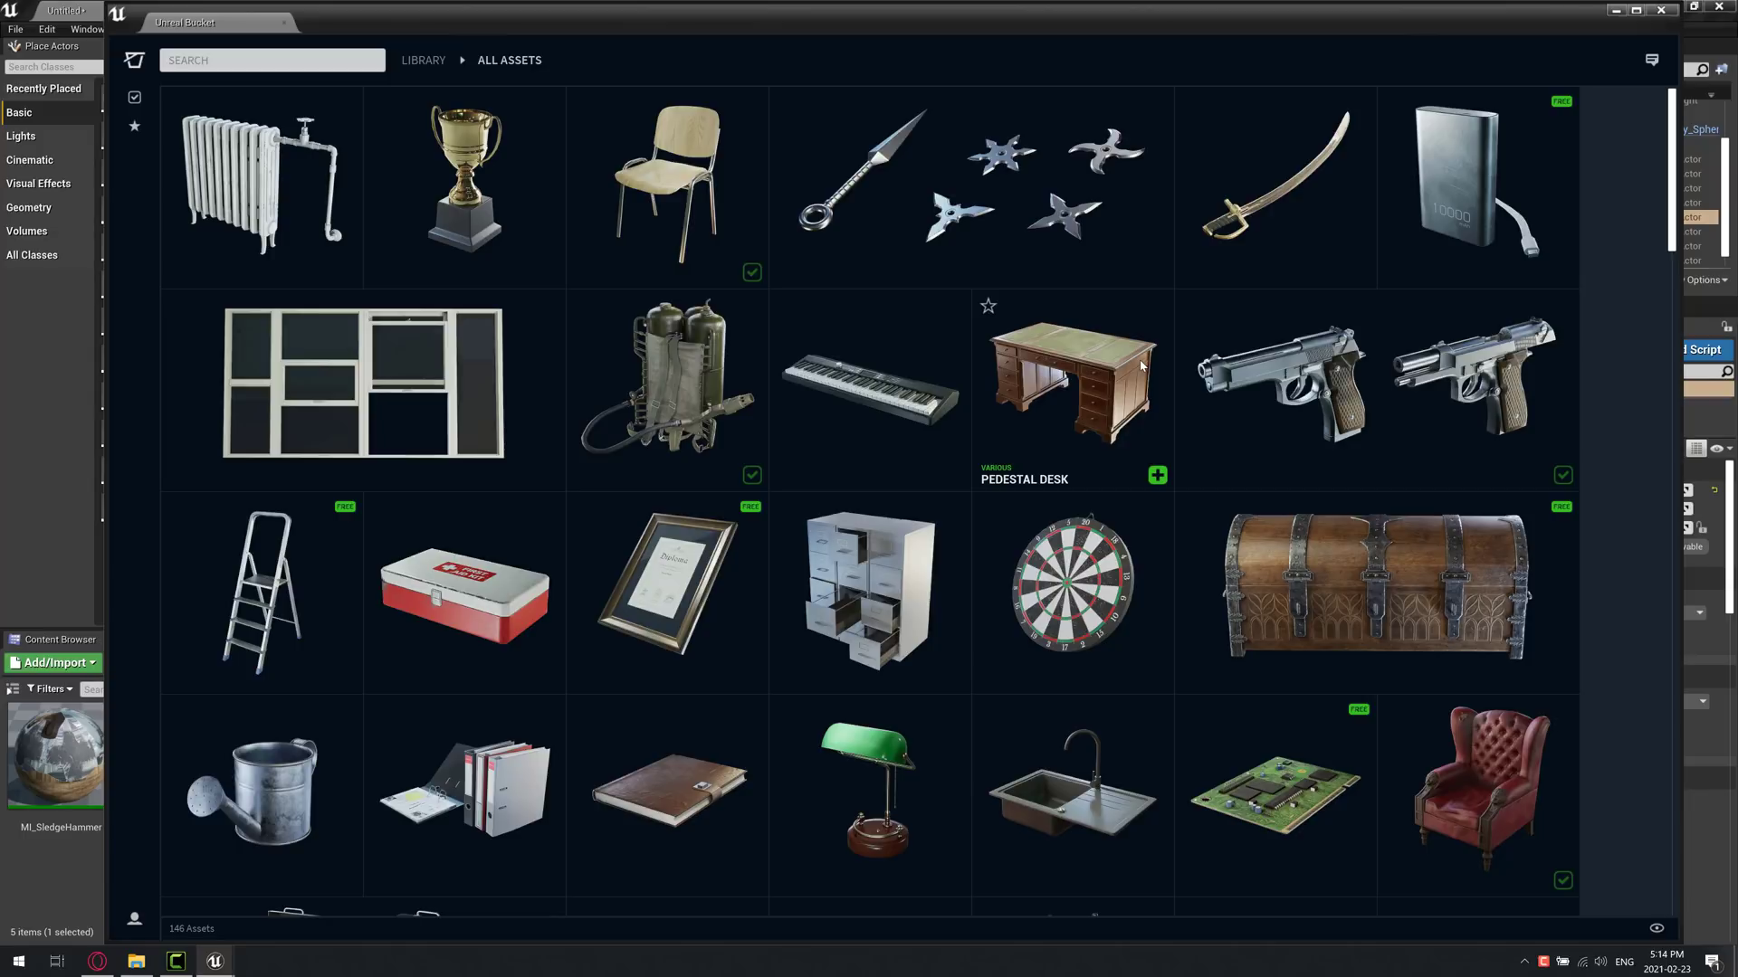
click(1661, 10)
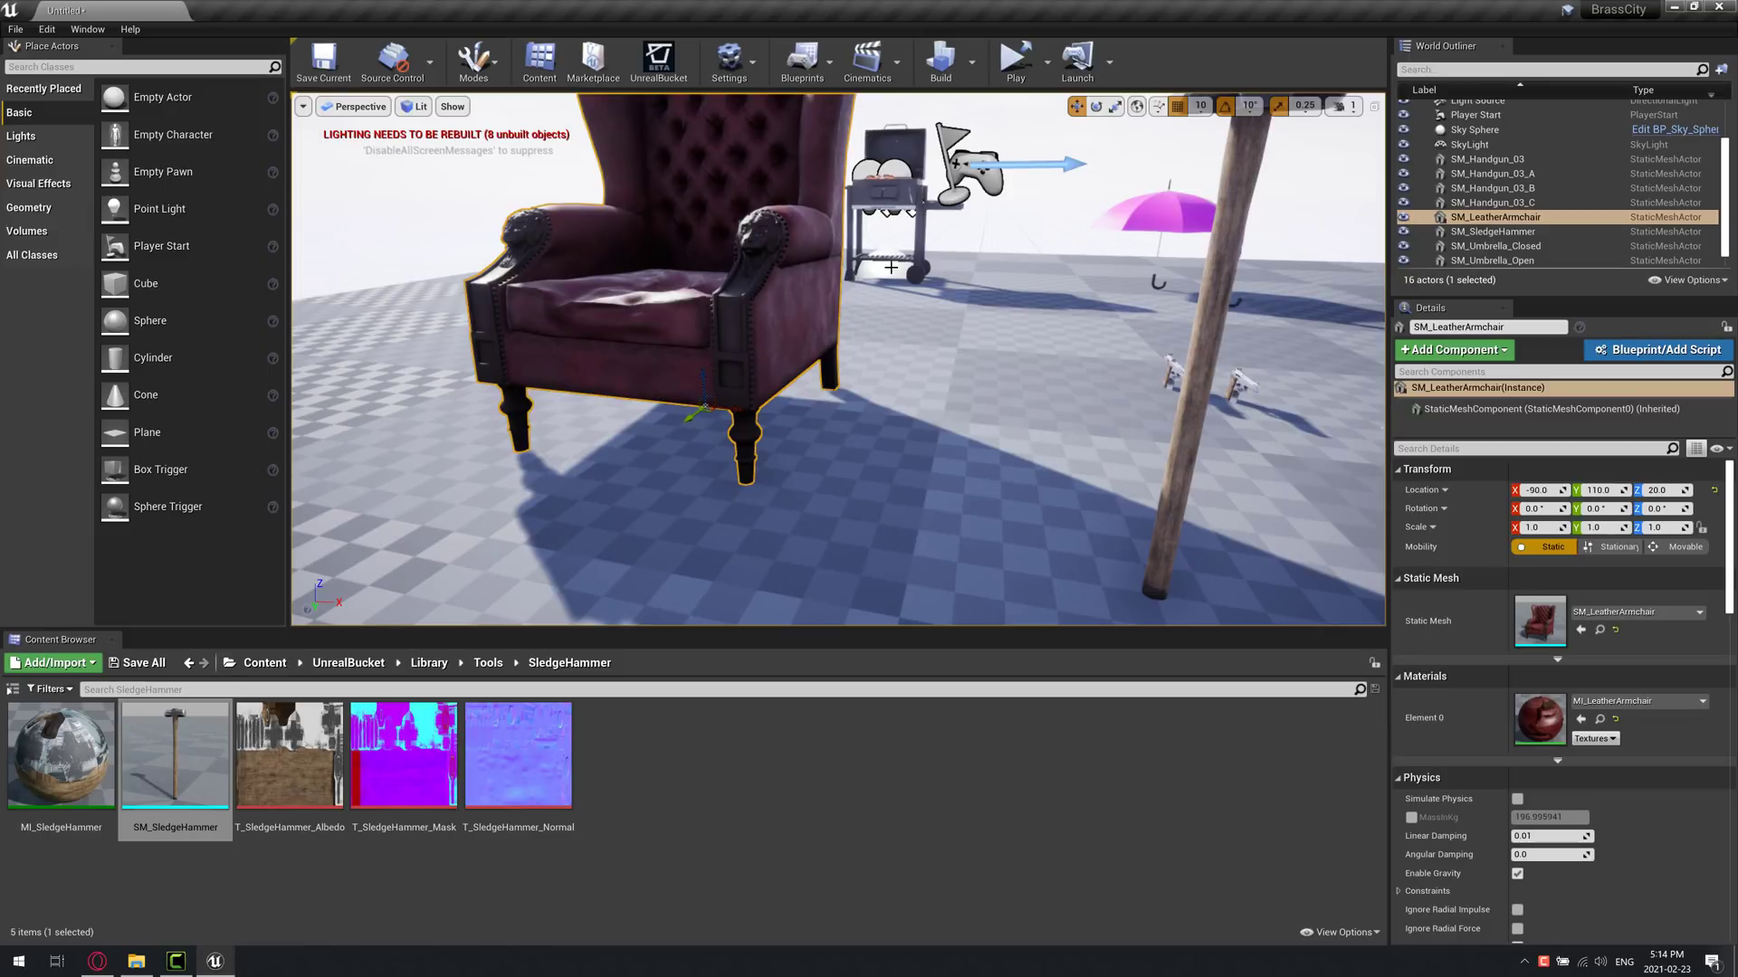
right_drag(1143, 373, 887, 389)
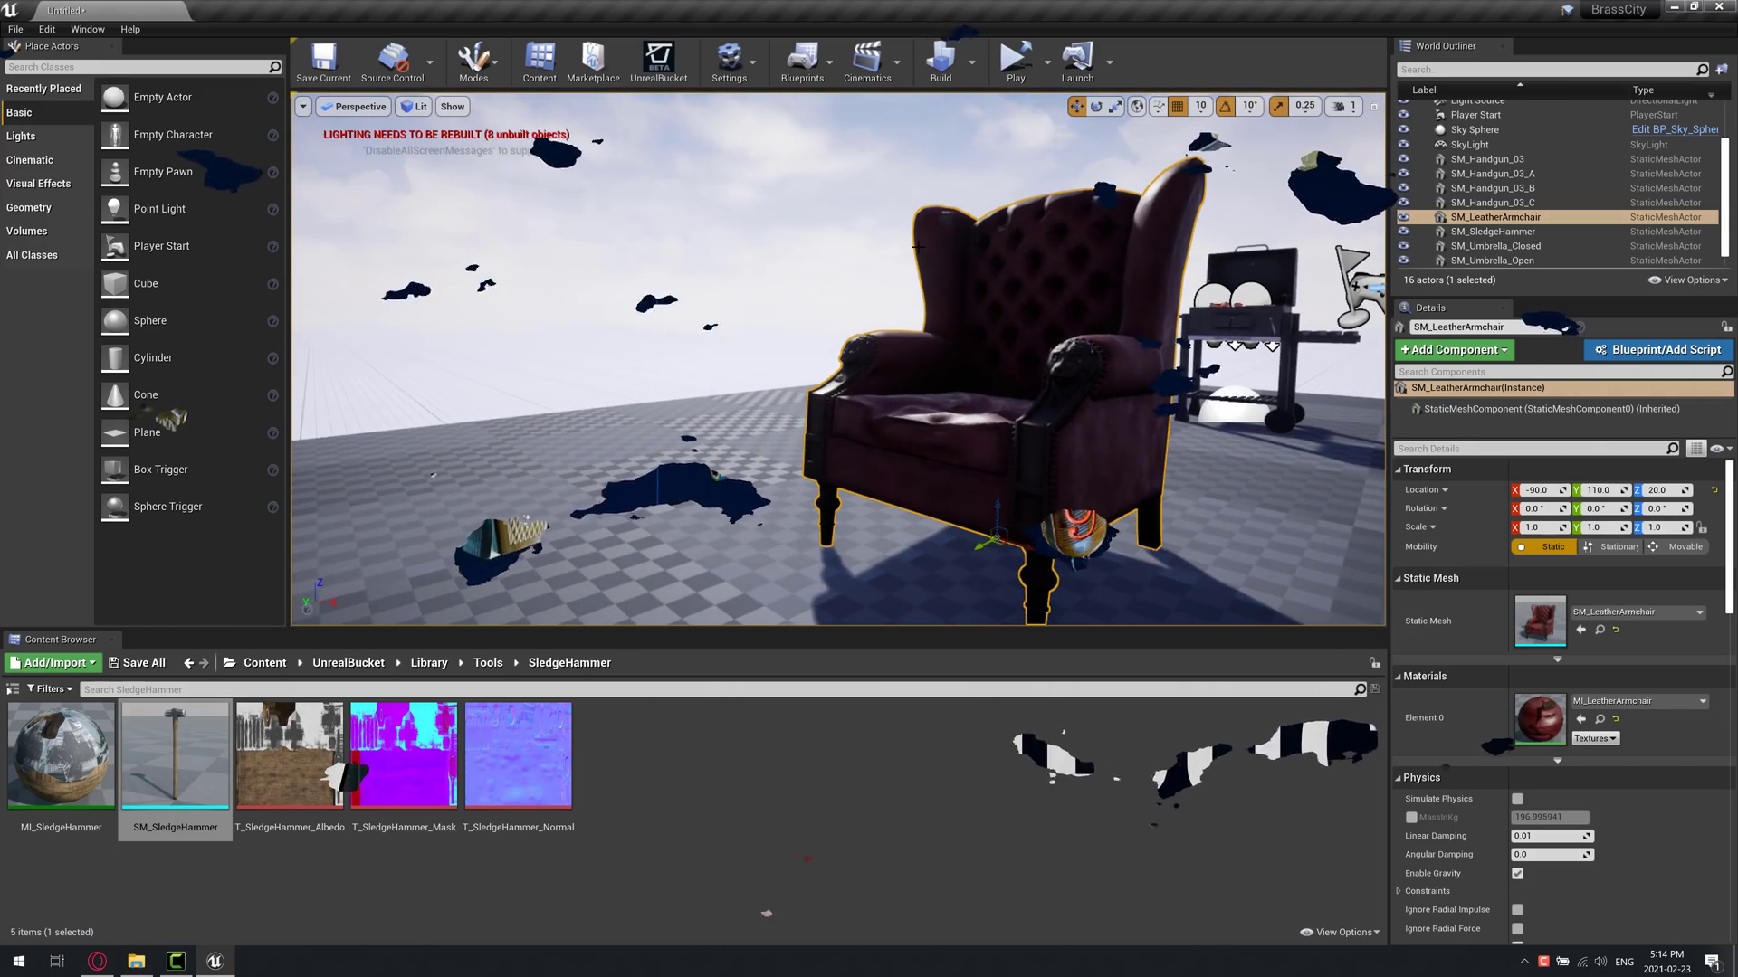